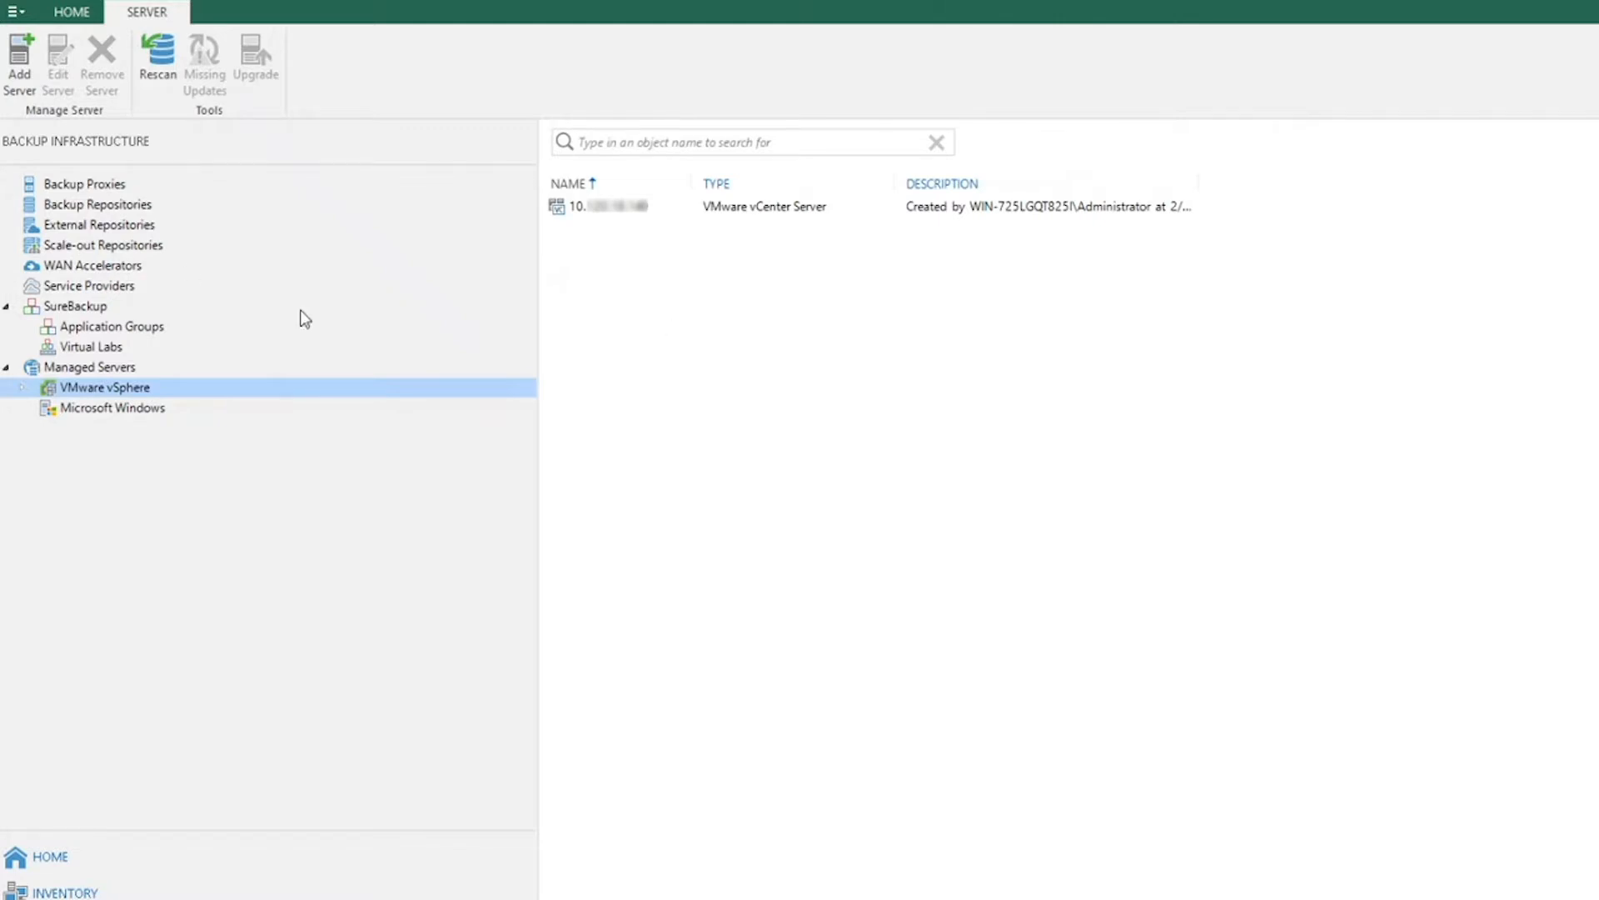
# Check the existing backup repositories, and start a new HPE StoreOnce repository backup copy job named cs1-cs2.
pyautogui.click(90, 212)
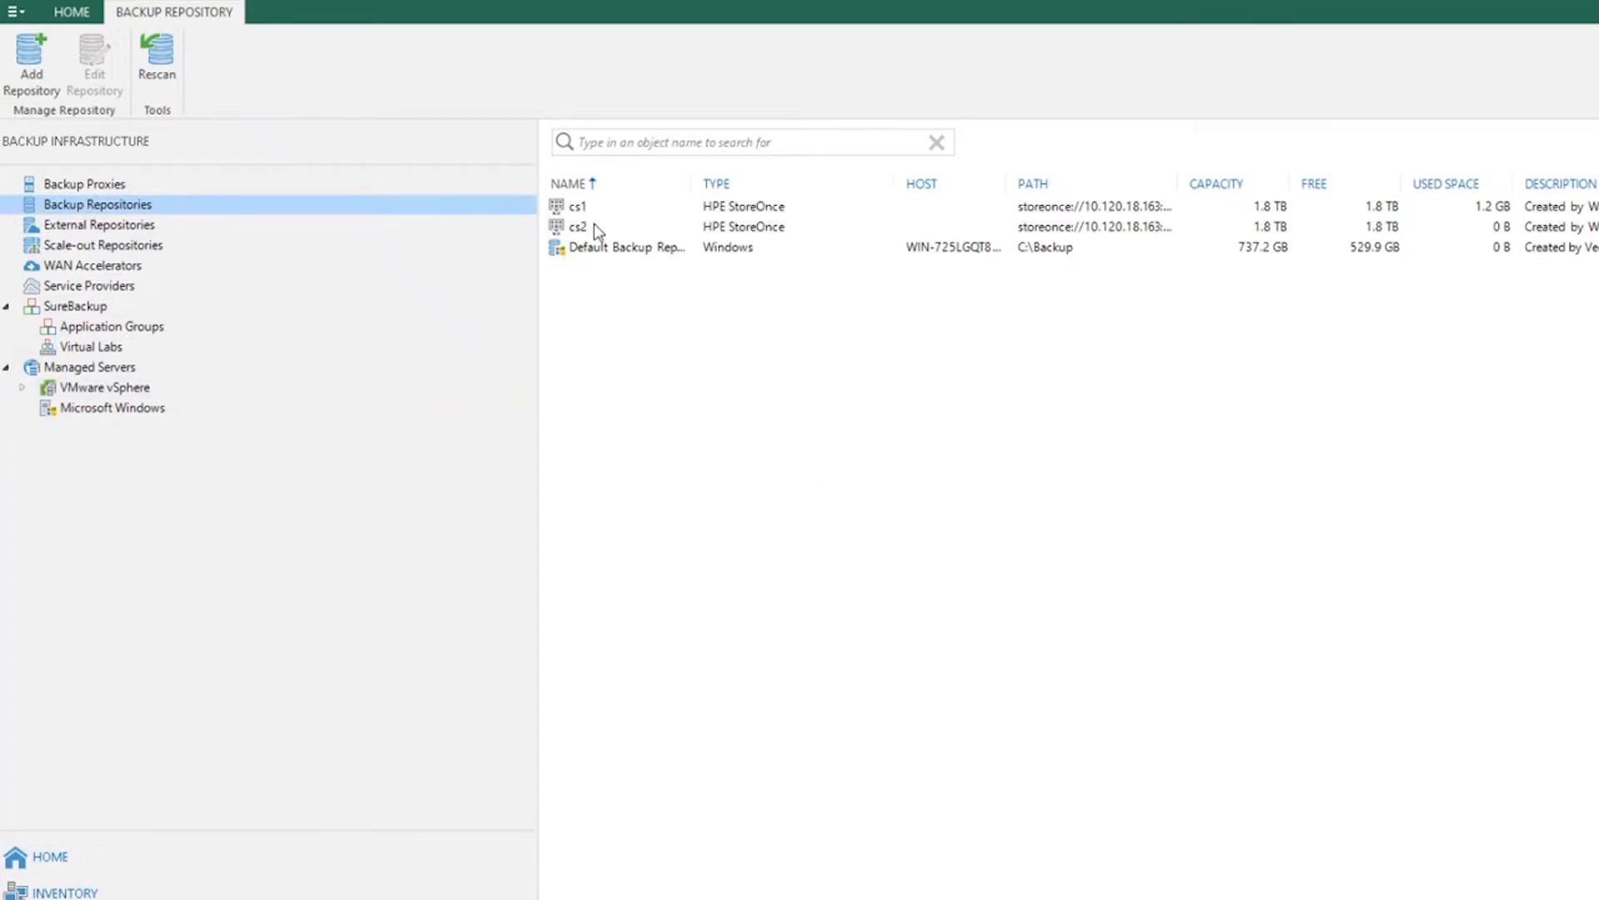
pyautogui.click(63, 866)
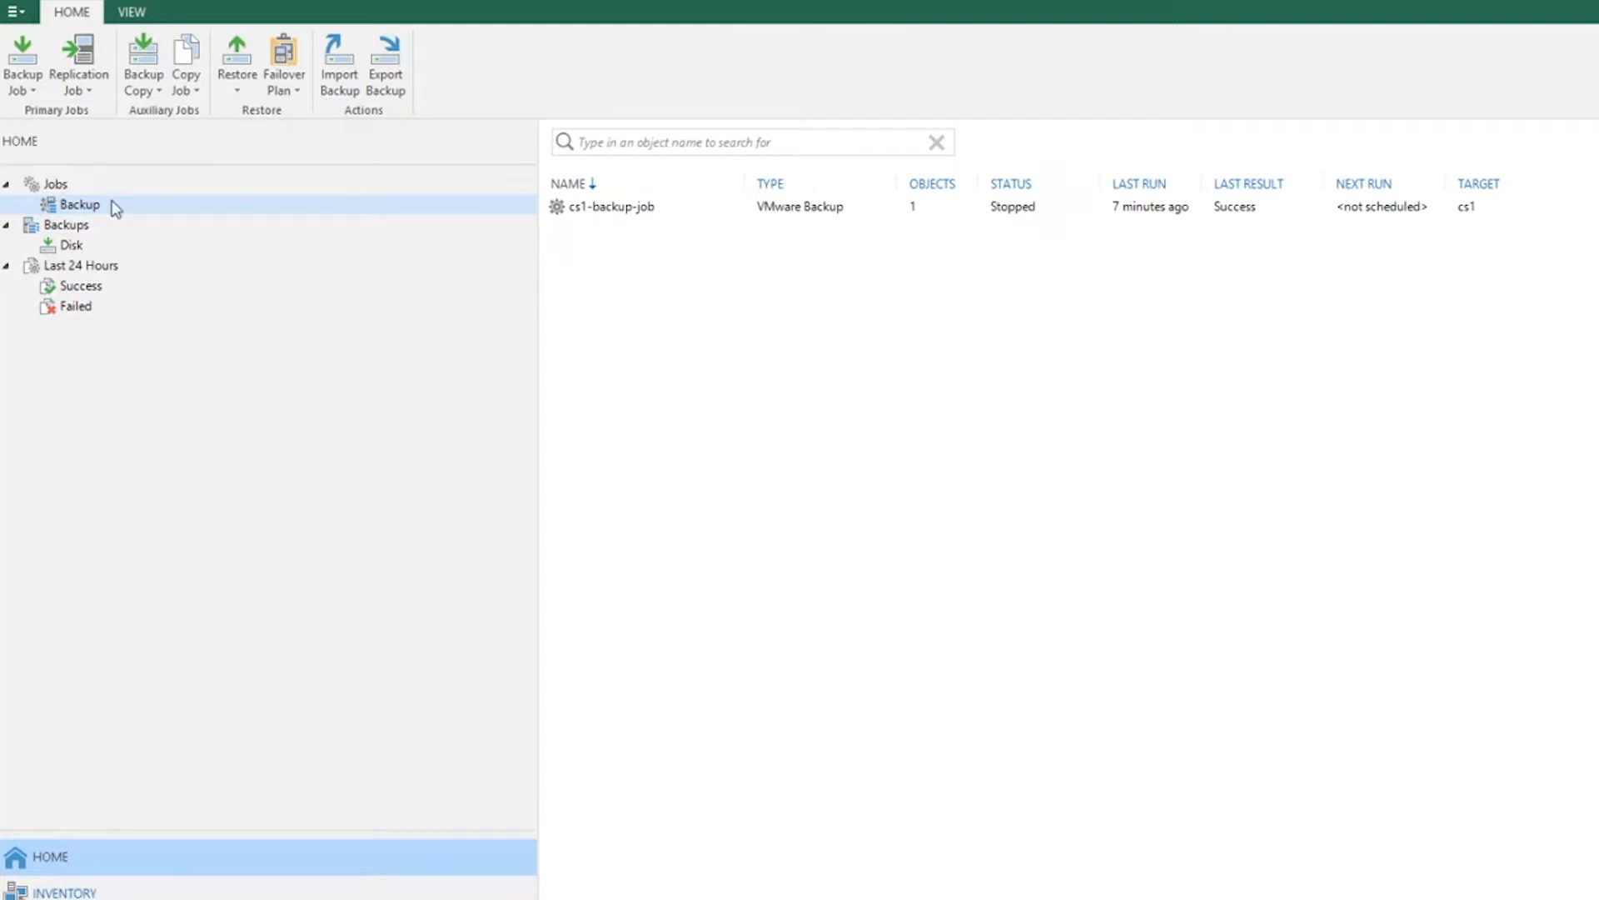
pyautogui.click(148, 67)
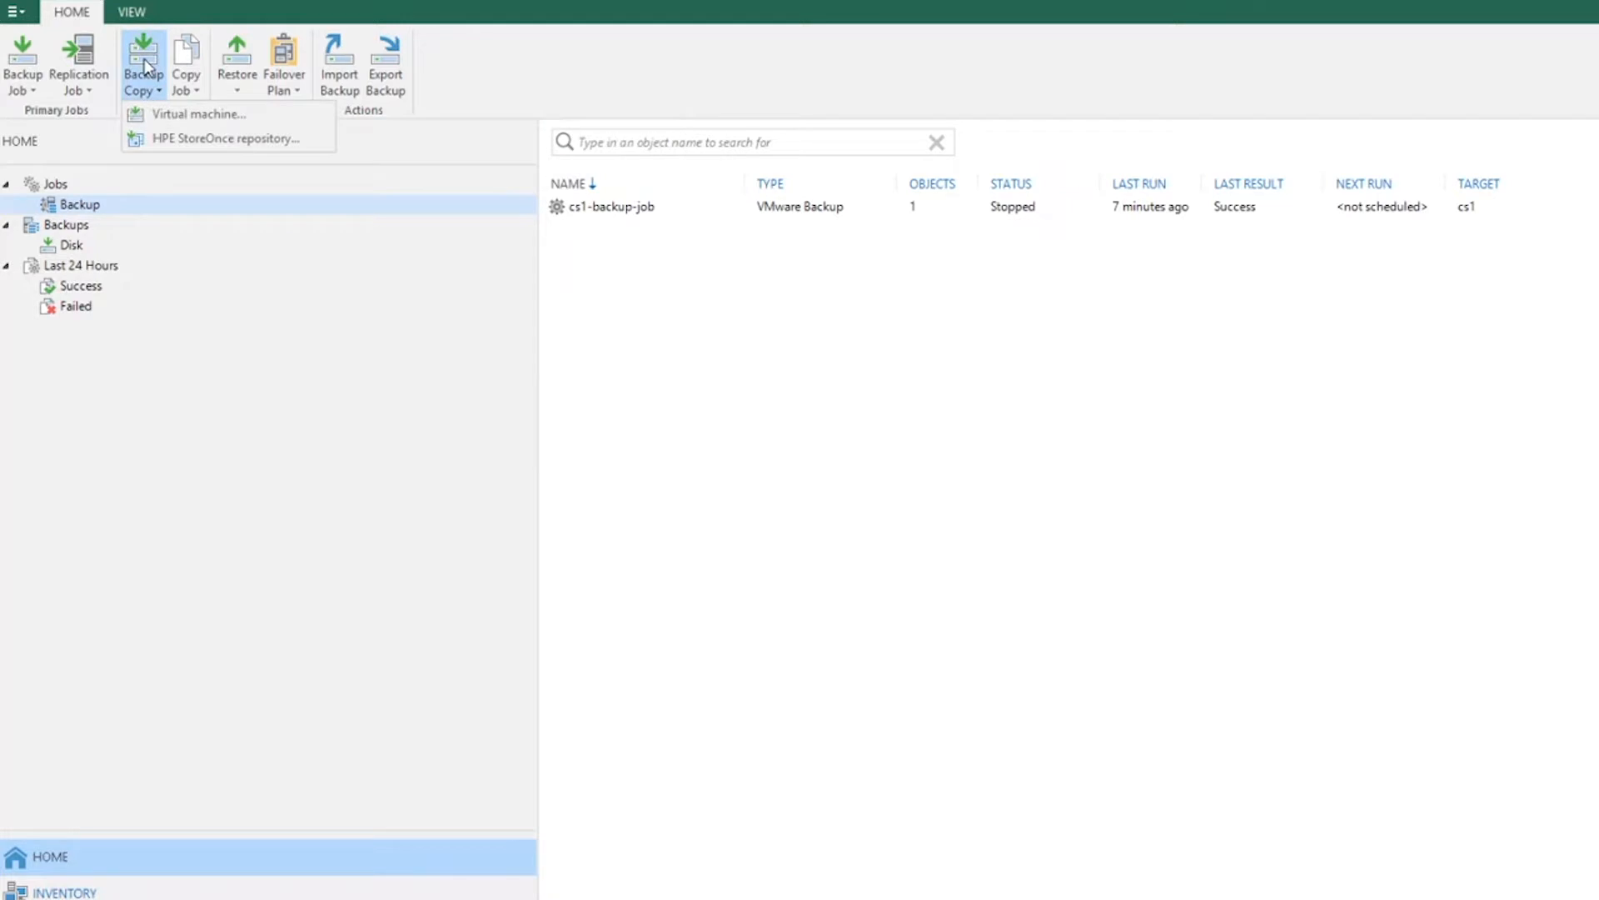
pyautogui.click(163, 139)
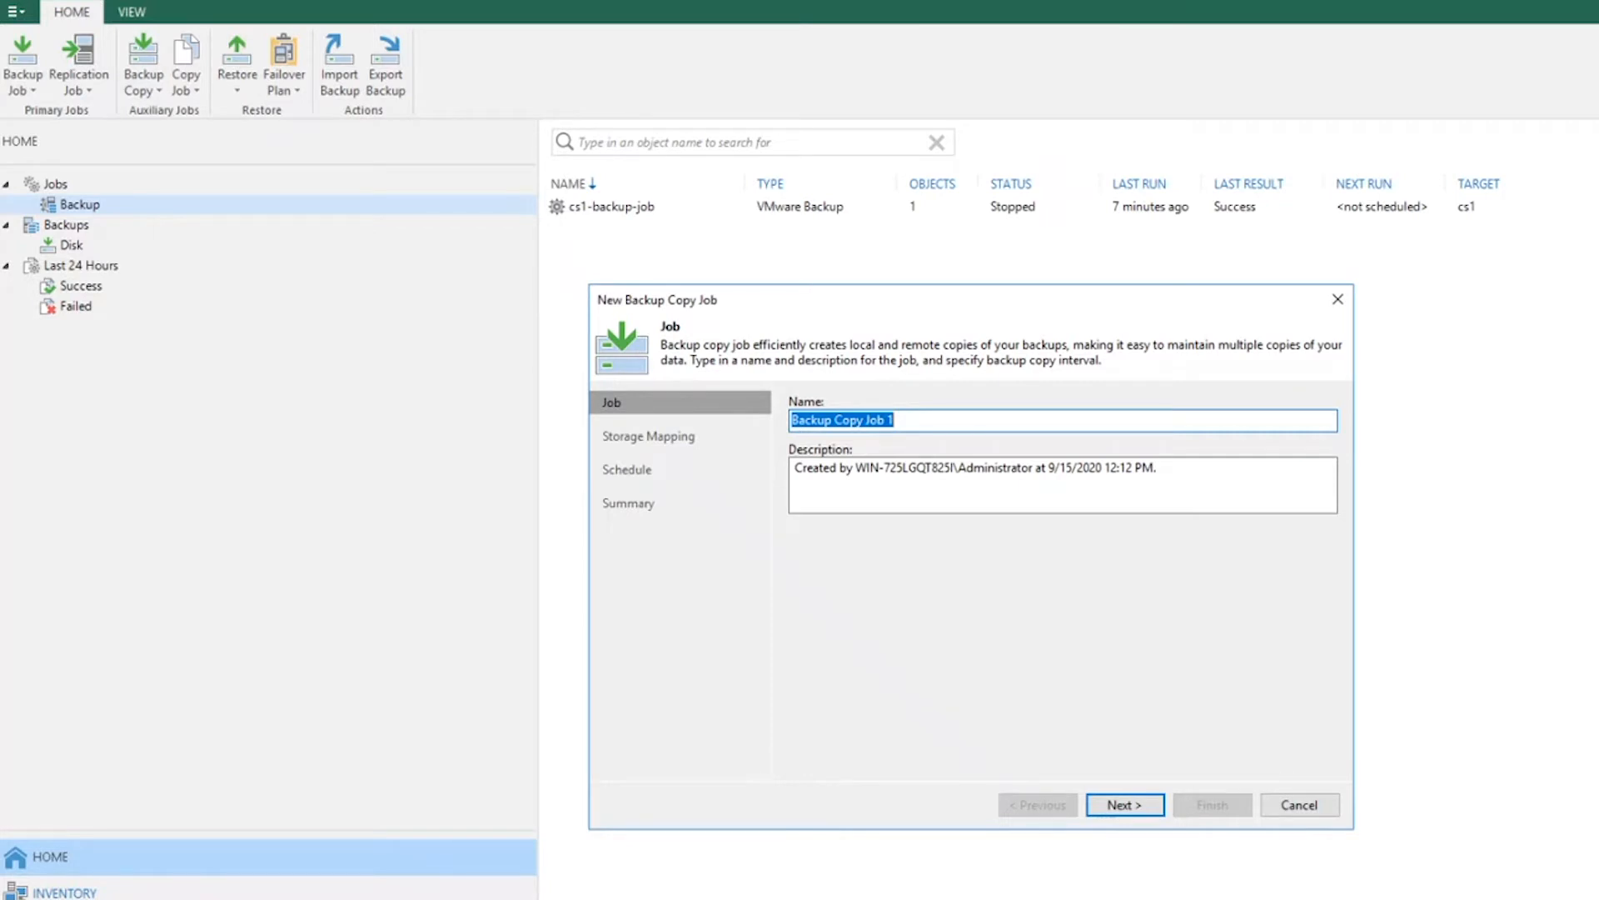
pyautogui.write('cs1-cs2')
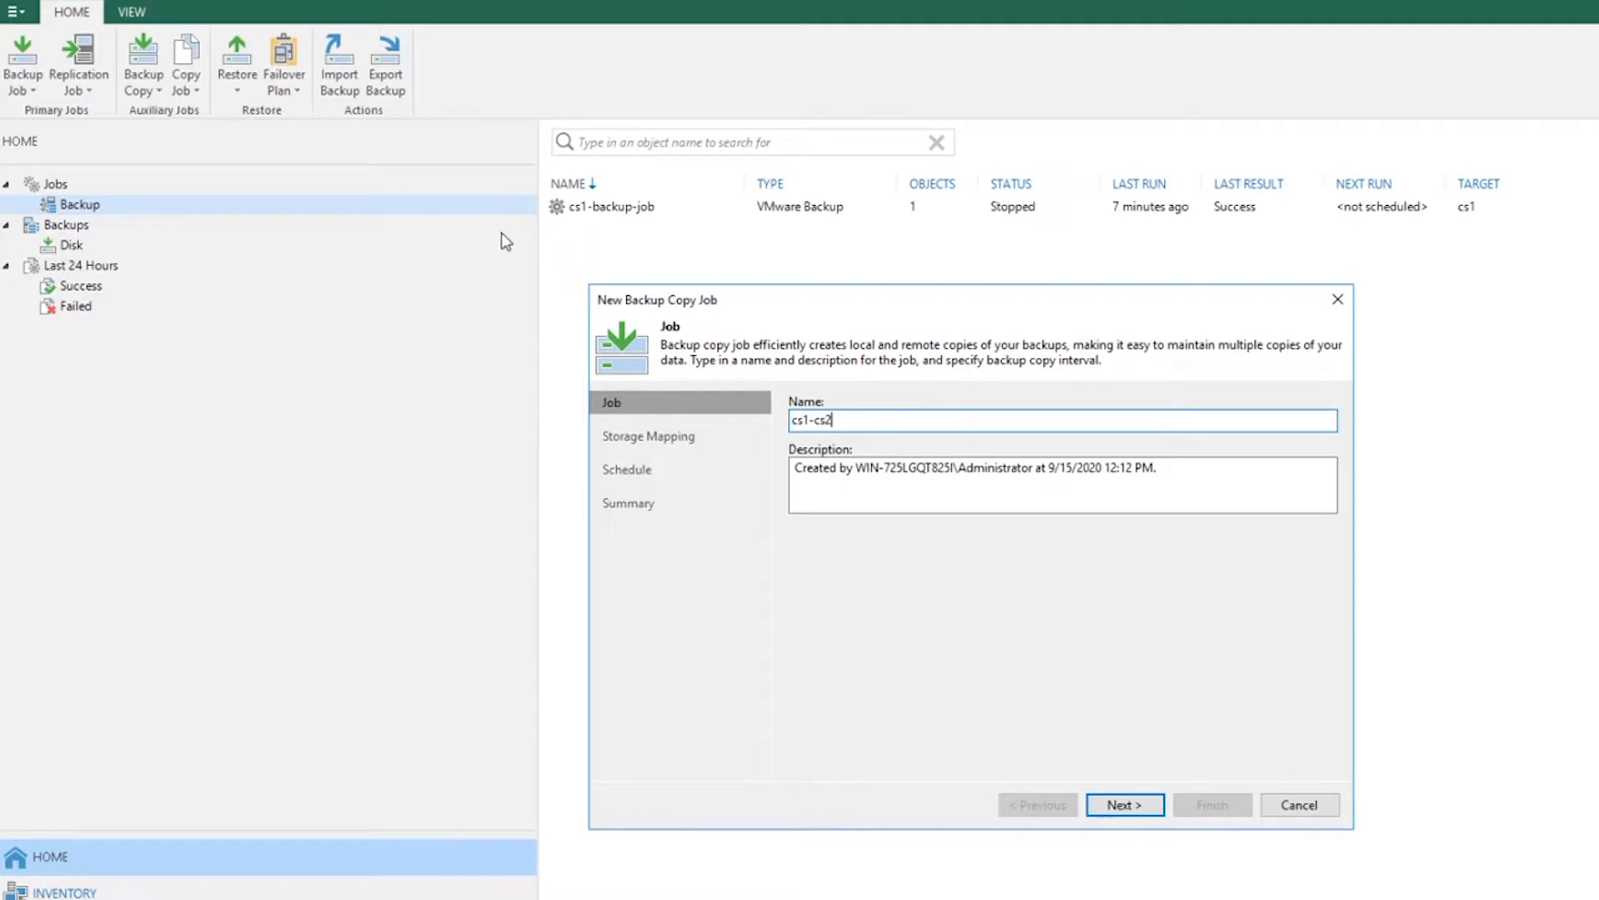
pyautogui.click(1124, 805)
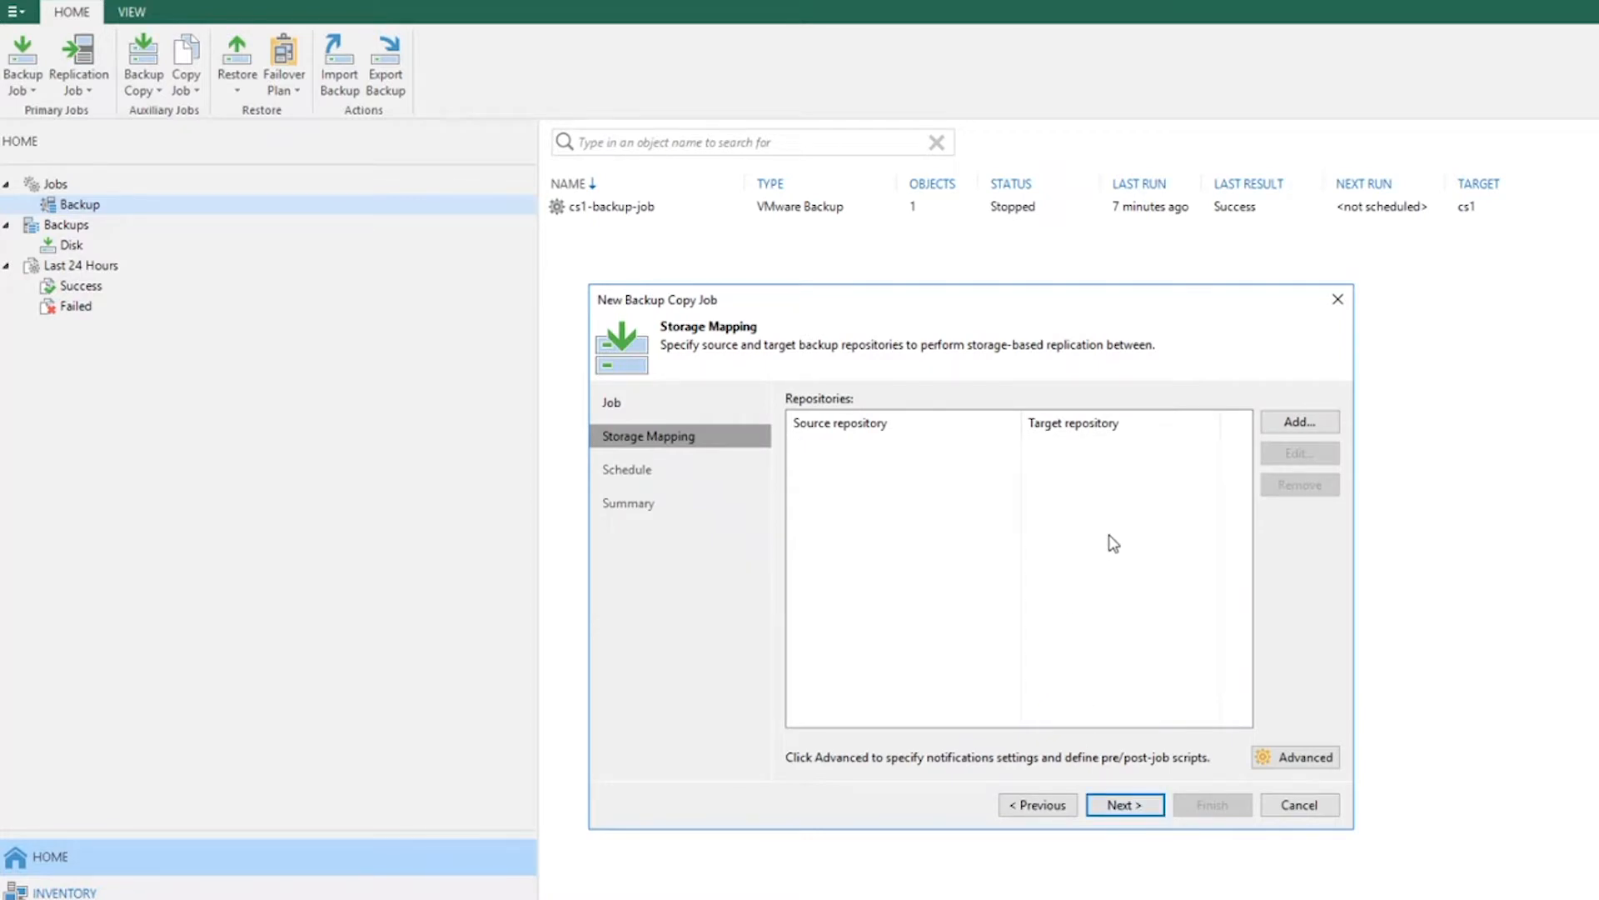
# Add a storage mapping with cs1 as the source backup repository and cs2 as the target backup repository.
pyautogui.click(1311, 425)
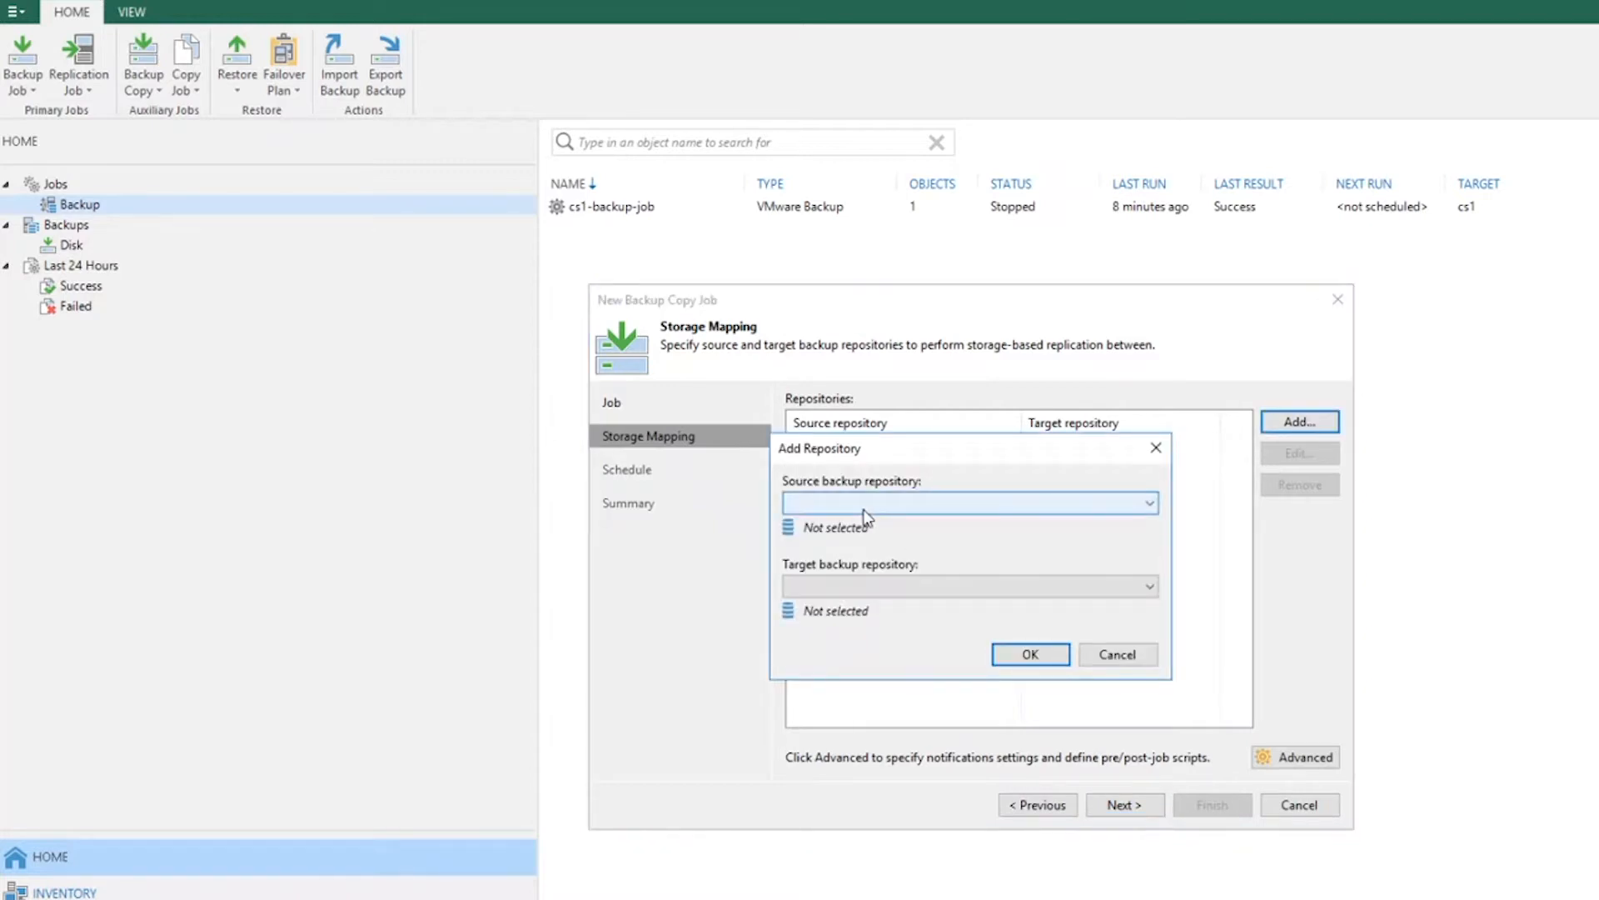
pyautogui.click(863, 511)
pyautogui.click(837, 520)
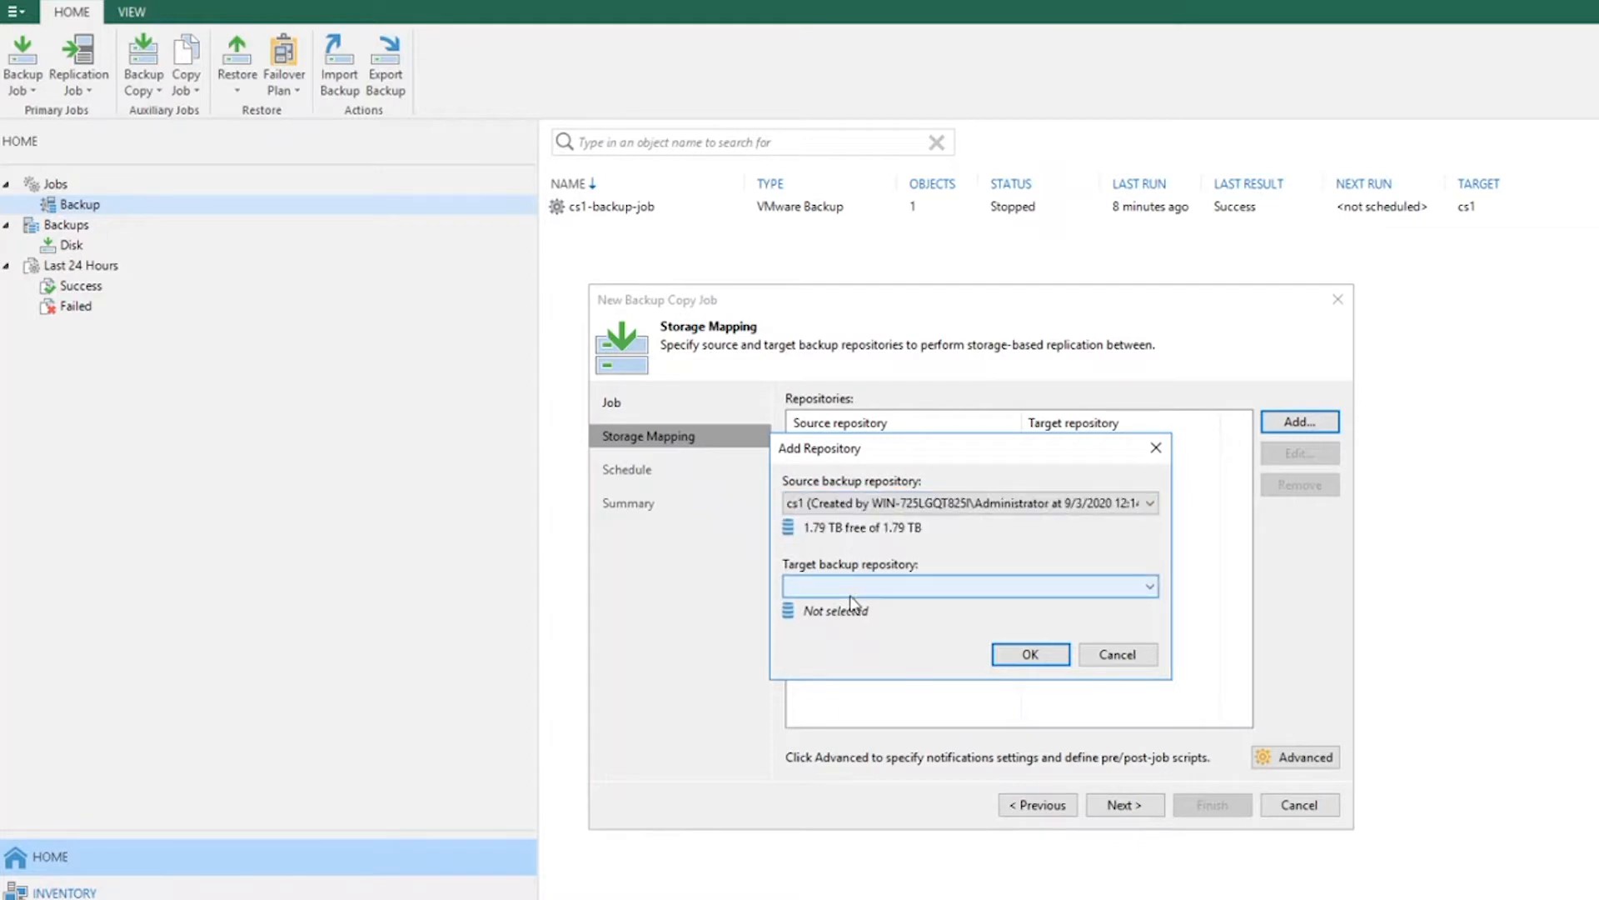
pyautogui.click(850, 594)
pyautogui.click(836, 611)
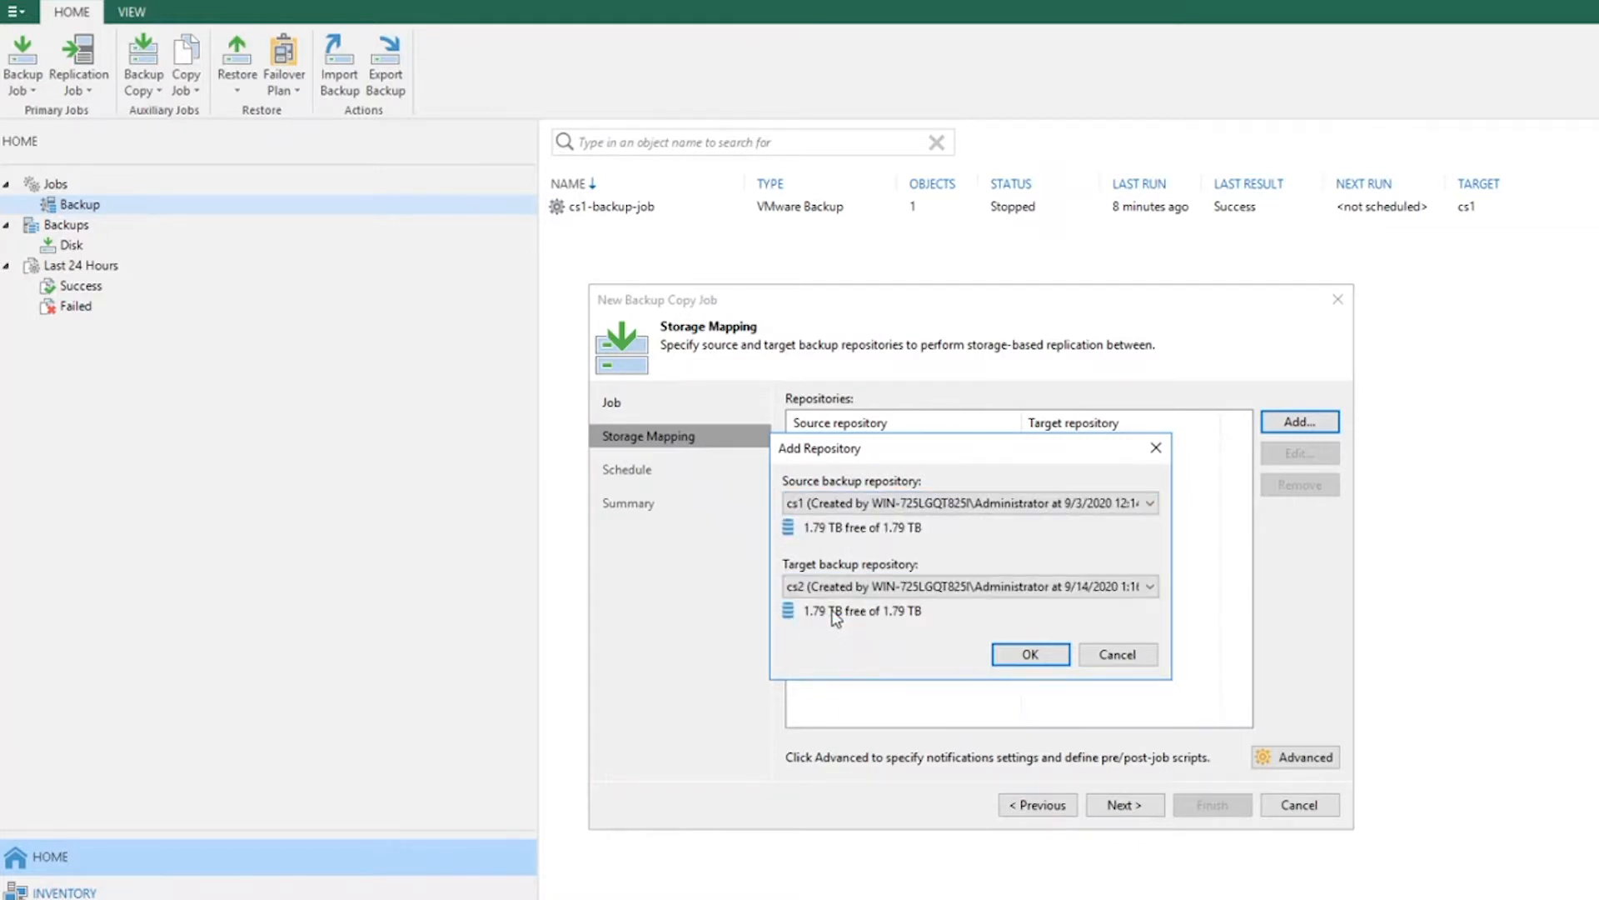
pyautogui.click(1031, 654)
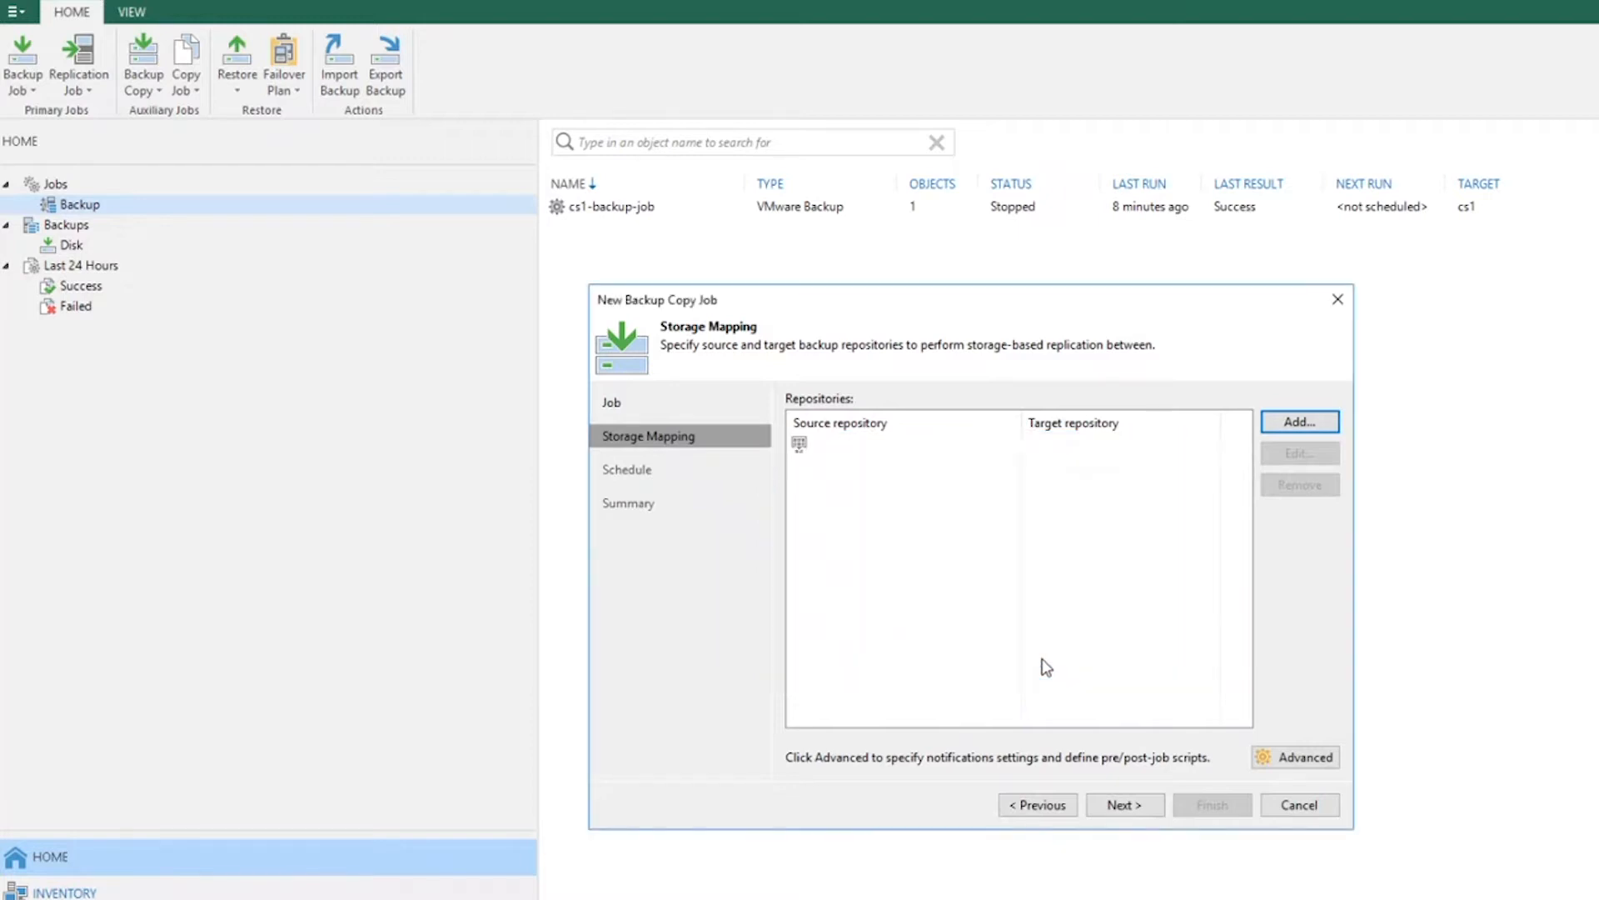
# Turn off the backup files health check in the copy job's advanced settings.
pyautogui.click(1296, 758)
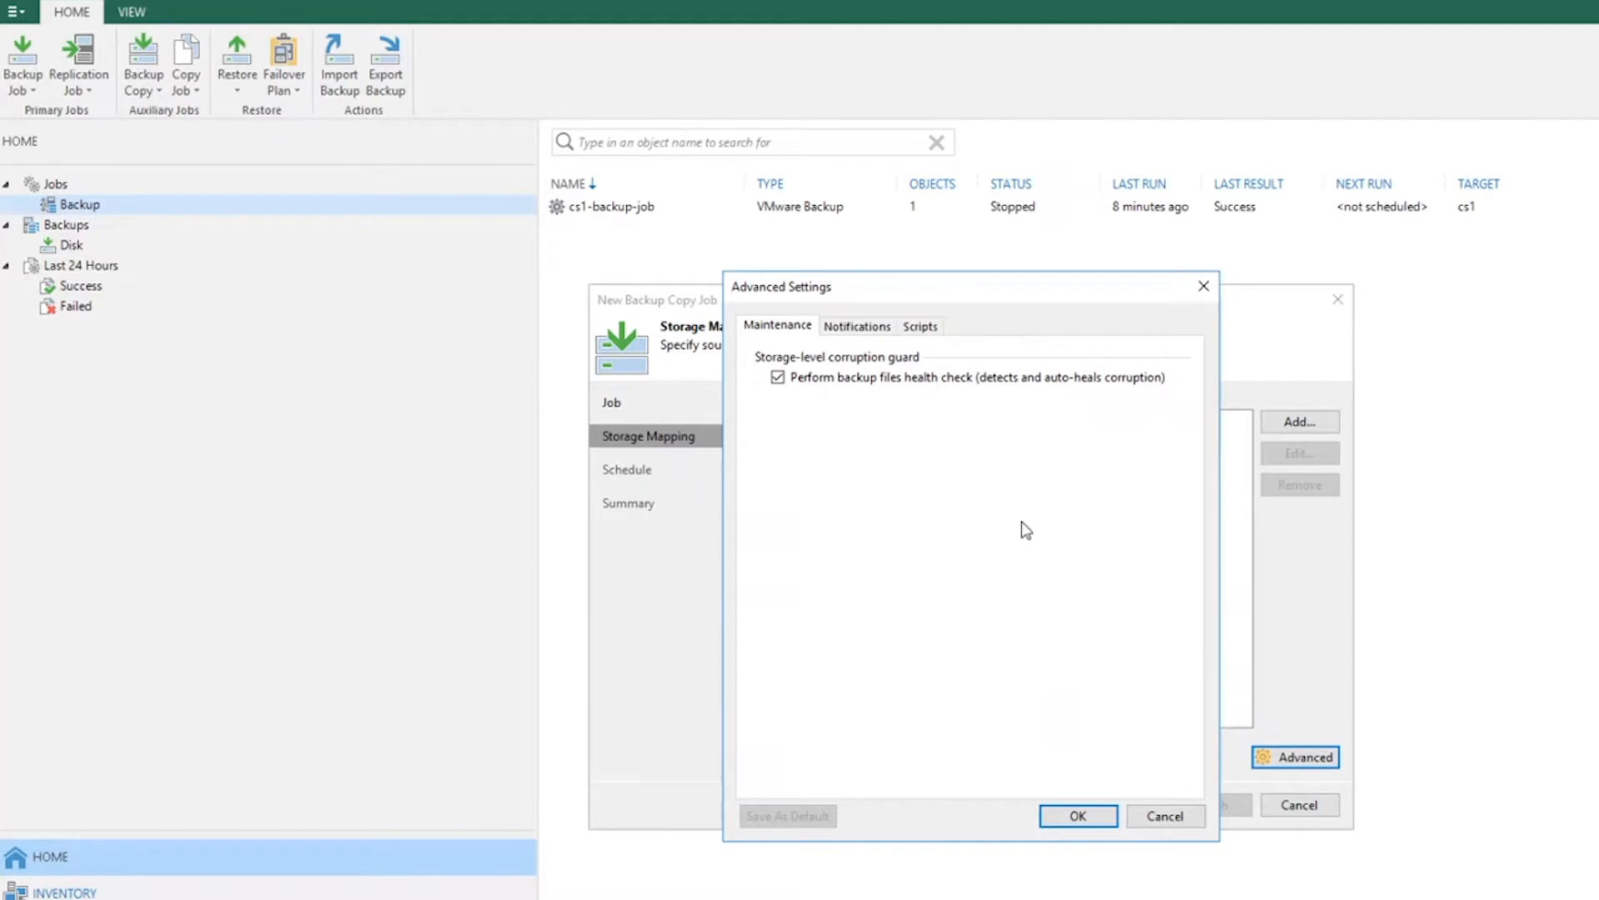
pyautogui.click(777, 379)
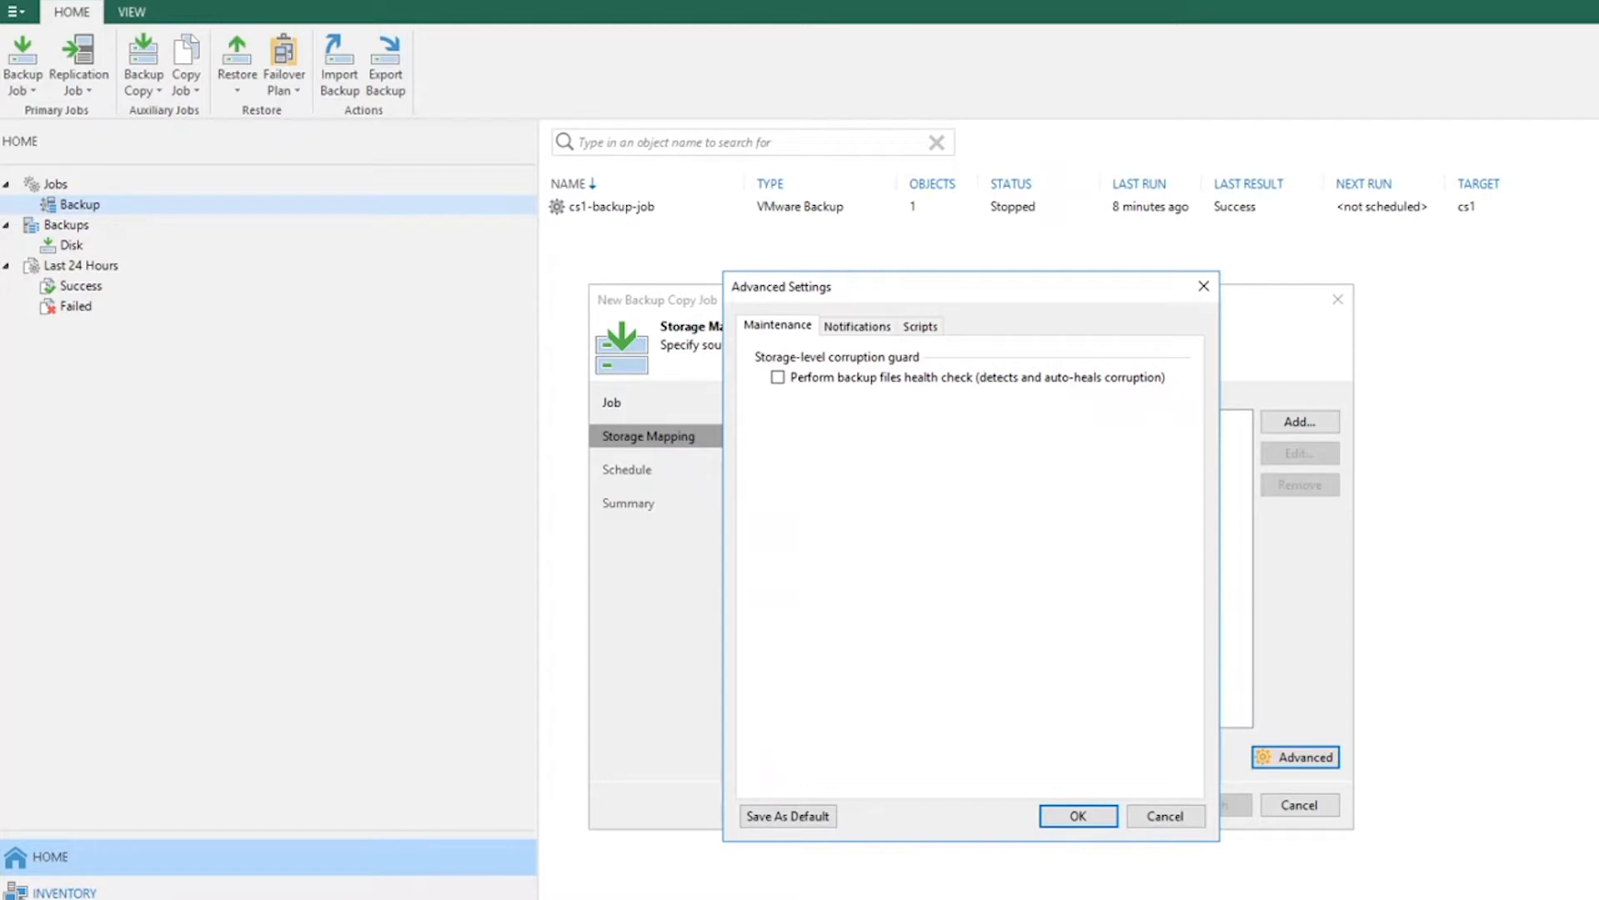
pyautogui.click(1090, 819)
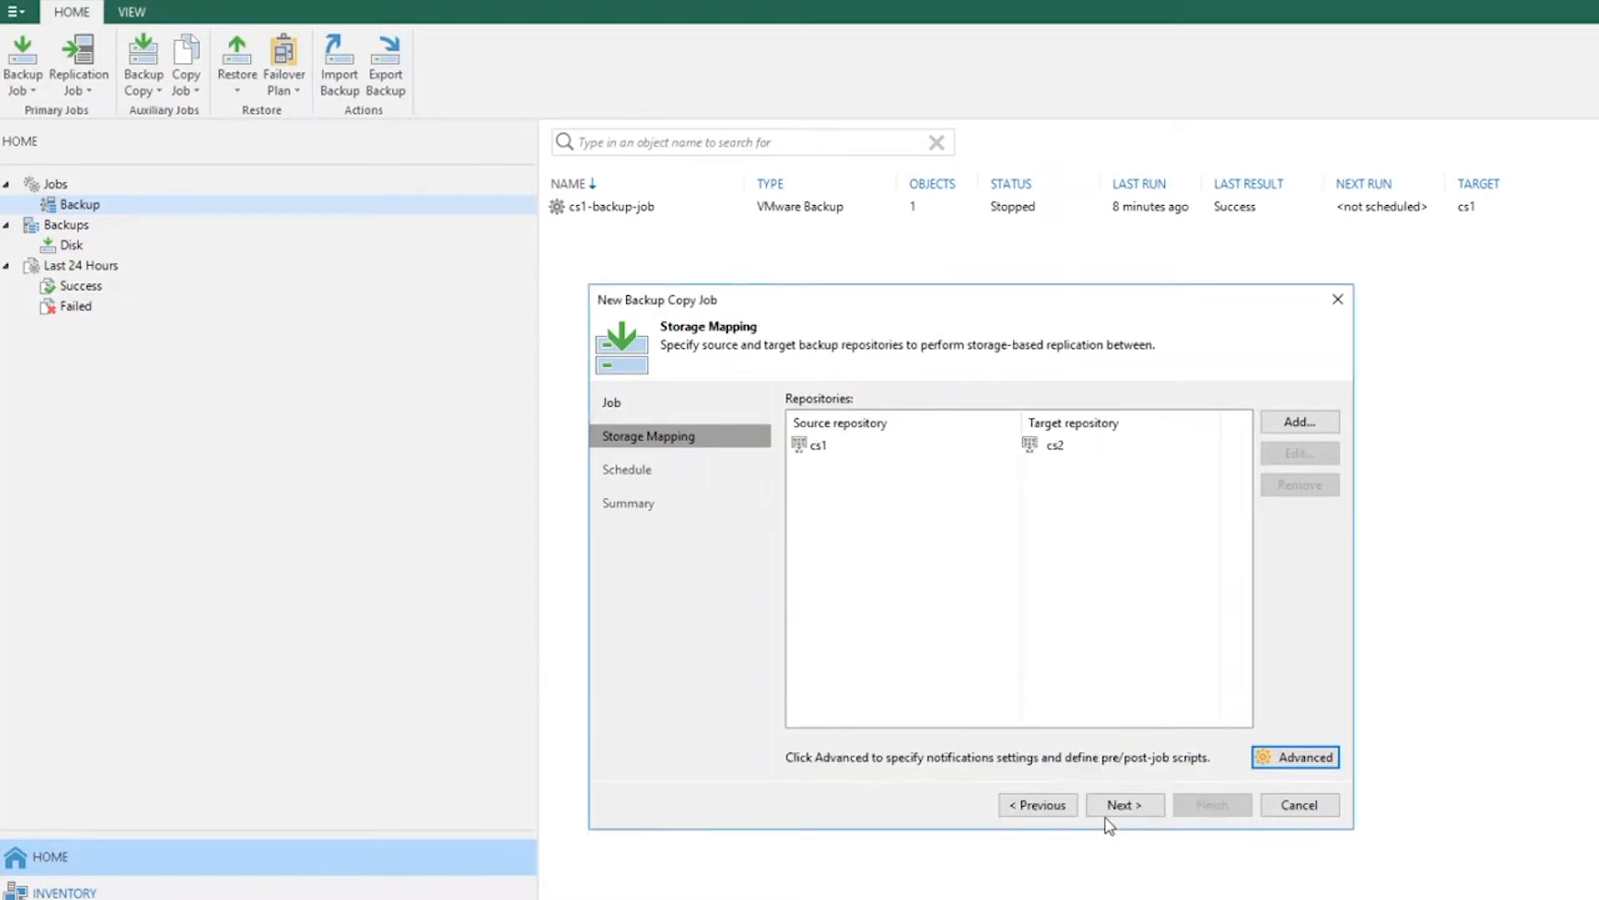
# Keep data transfer allowed at any time (continuously) and finish the copy job with it enabled.
pyautogui.click(1107, 804)
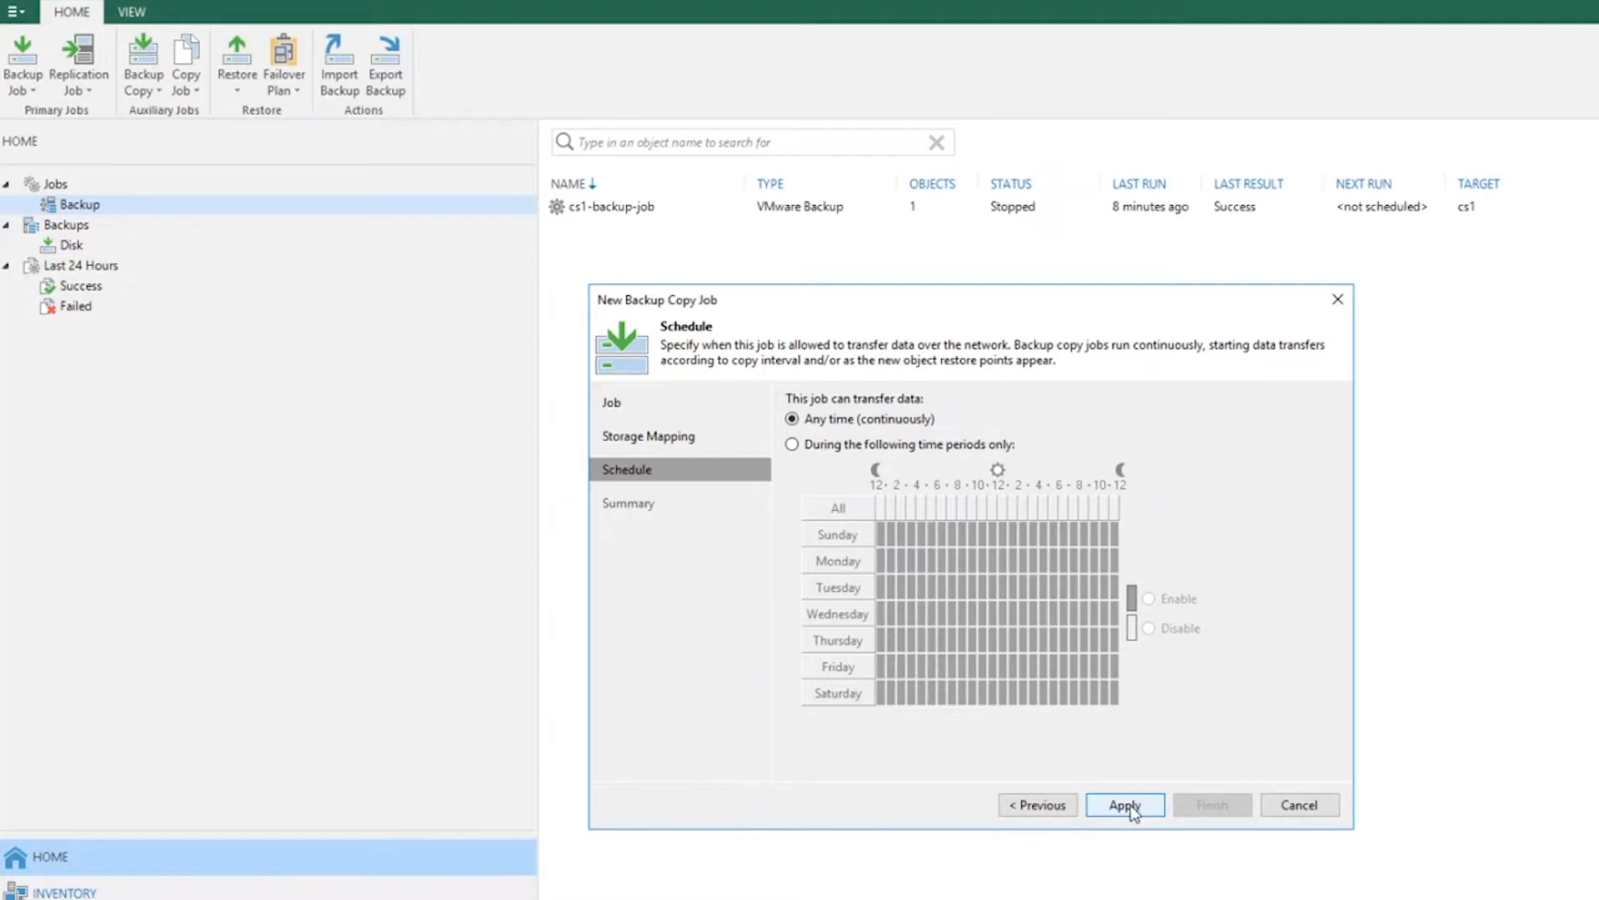
pyautogui.click(1133, 813)
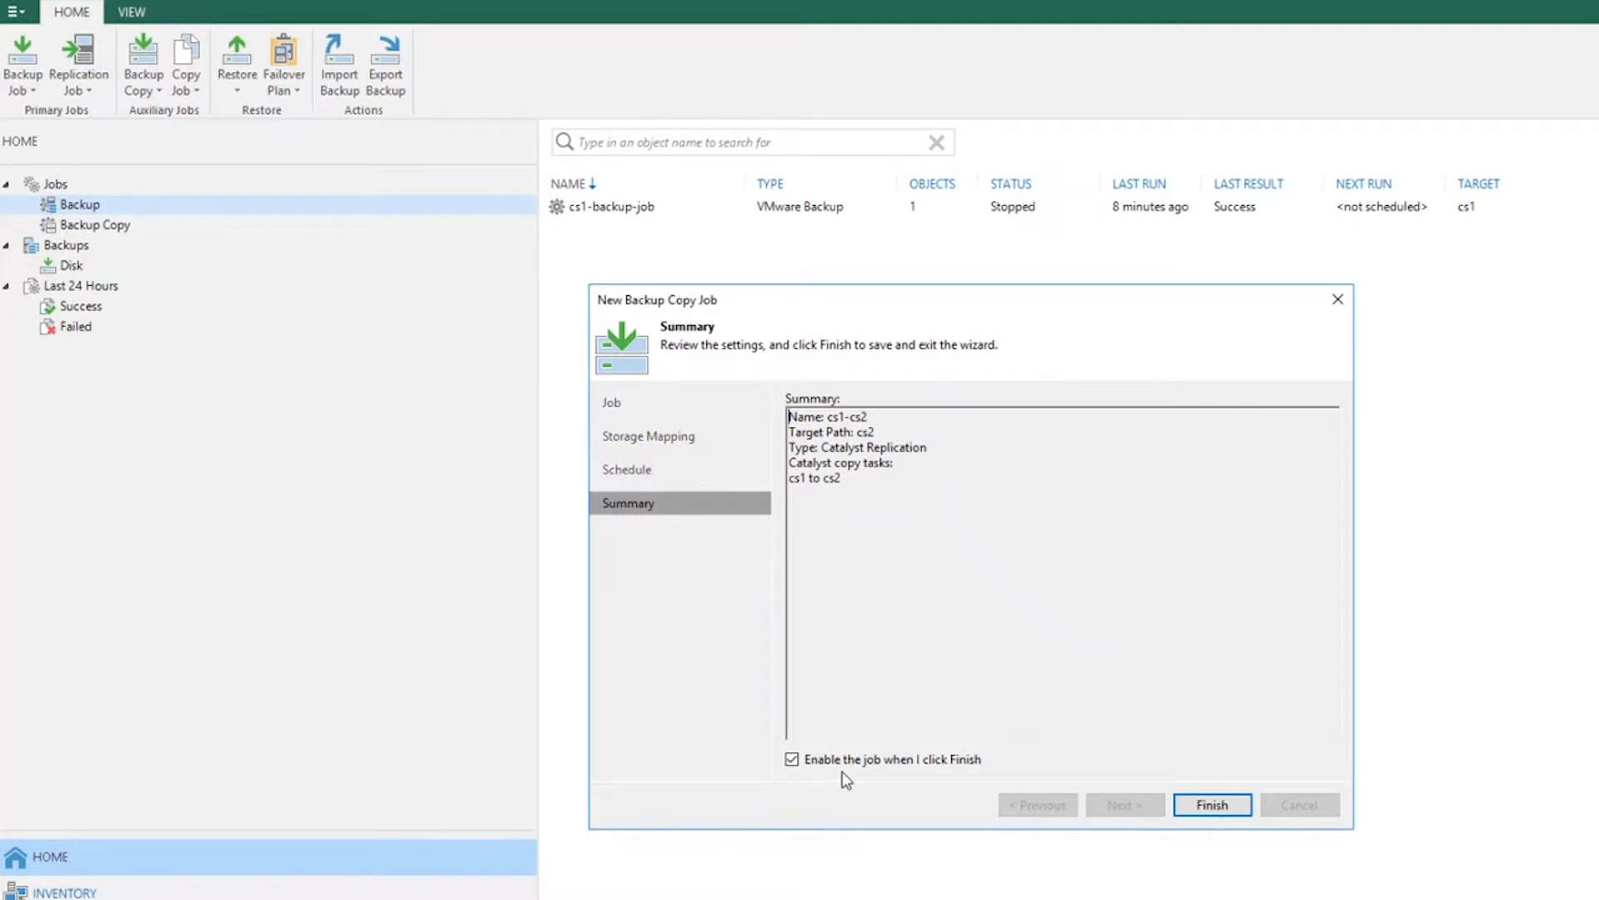
pyautogui.click(1212, 805)
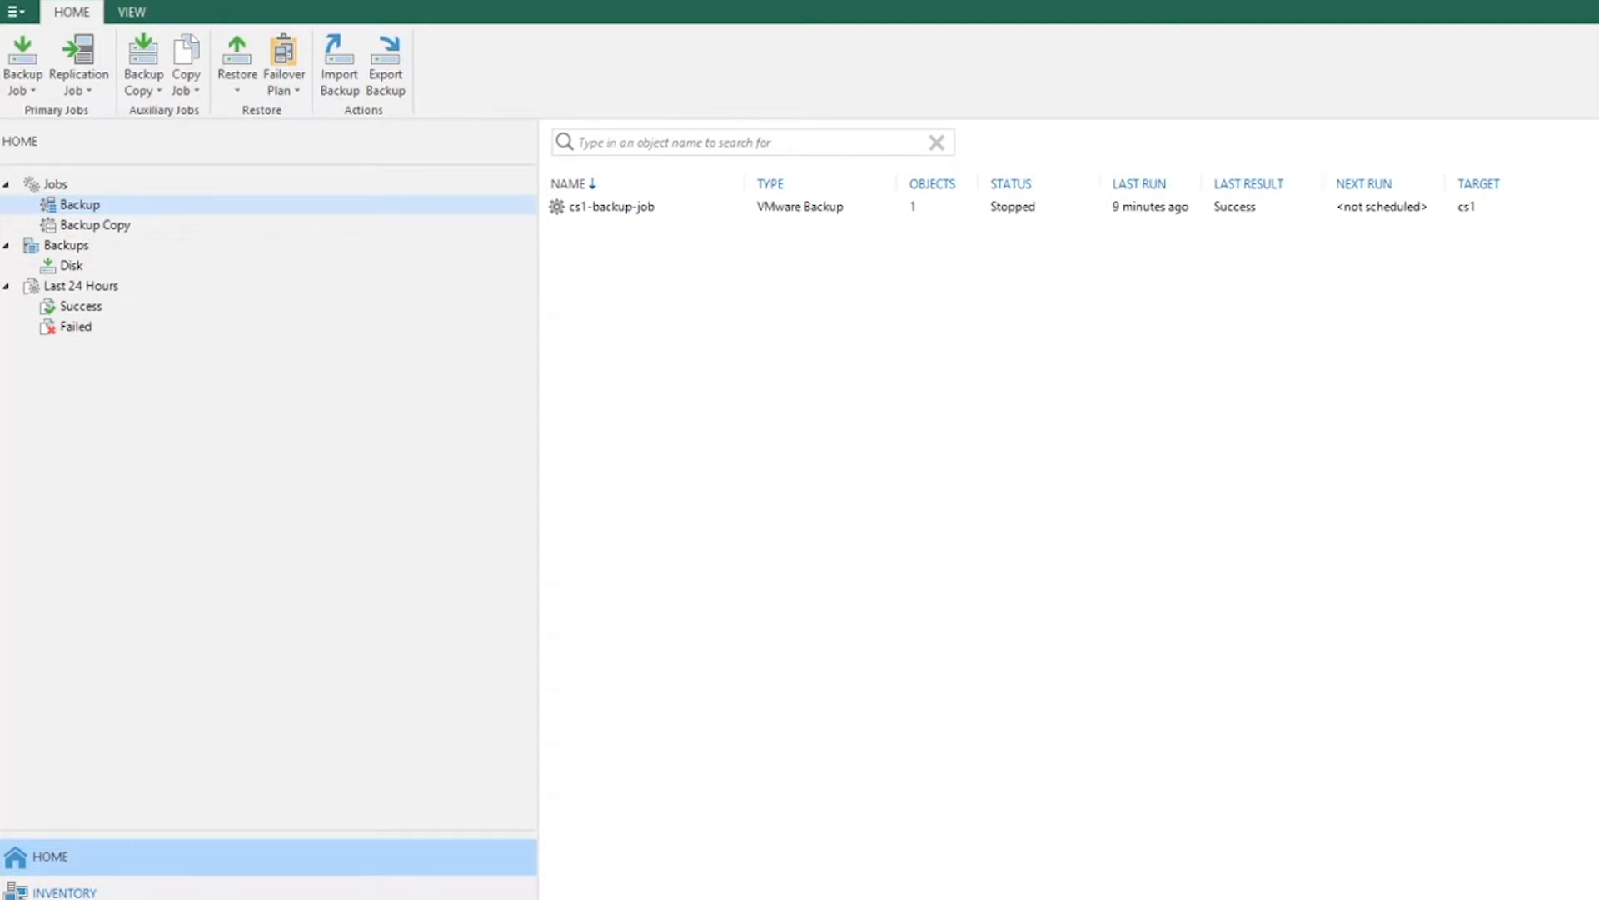
# Review the original restore points of RHEL 7_2 on disk, and monitor the progress of the cs1-cs2 copy job.
pyautogui.click(72, 266)
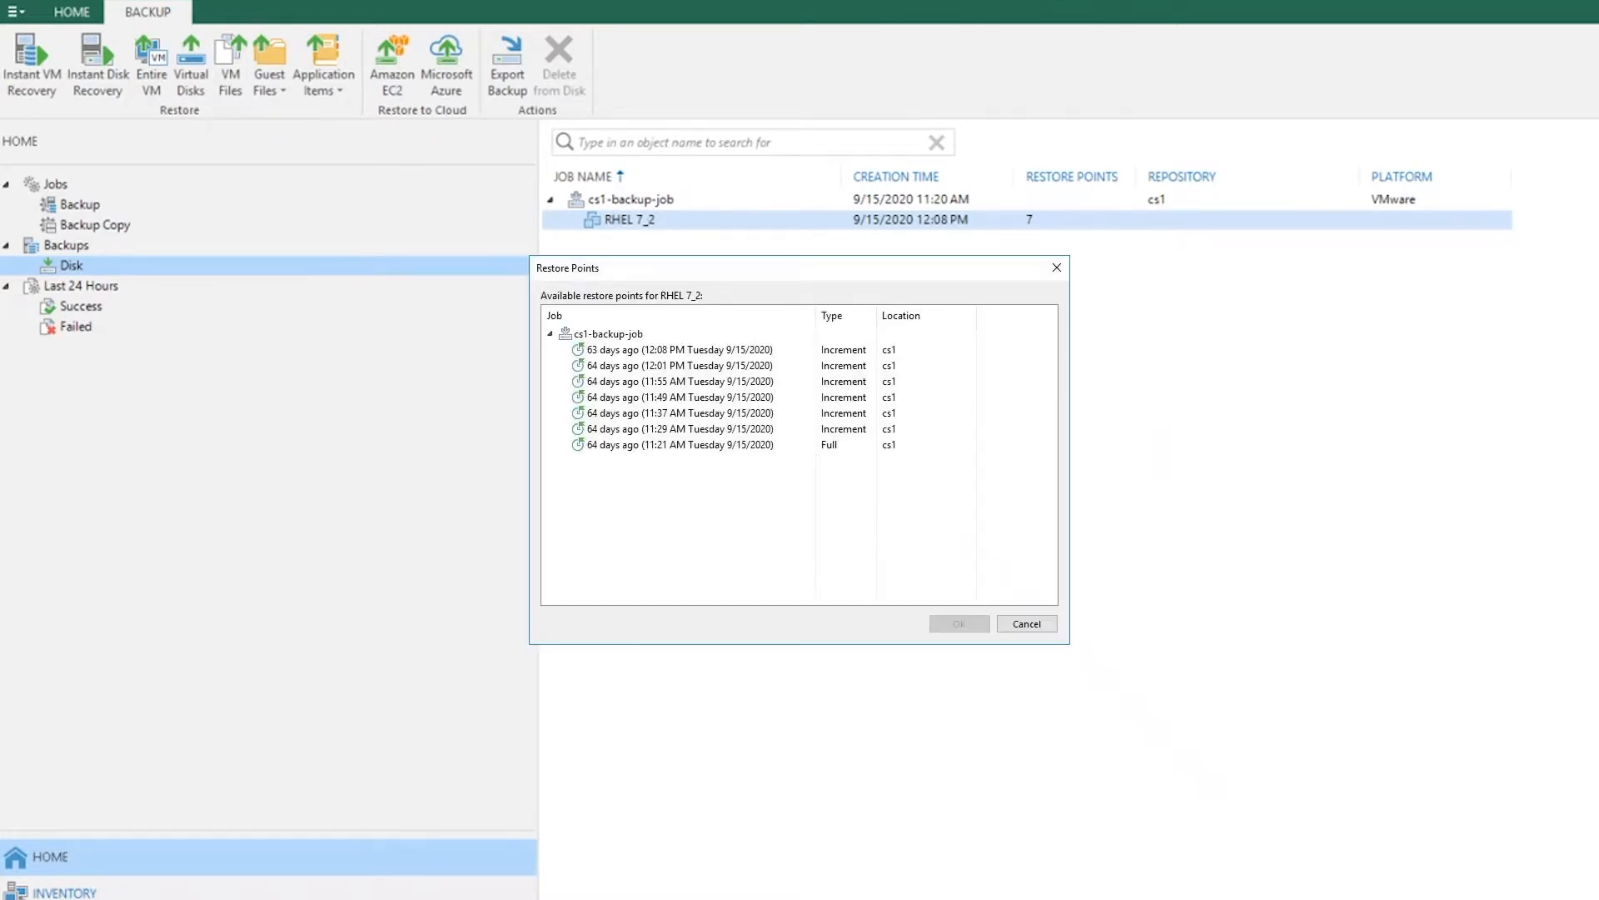
pyautogui.click(81, 225)
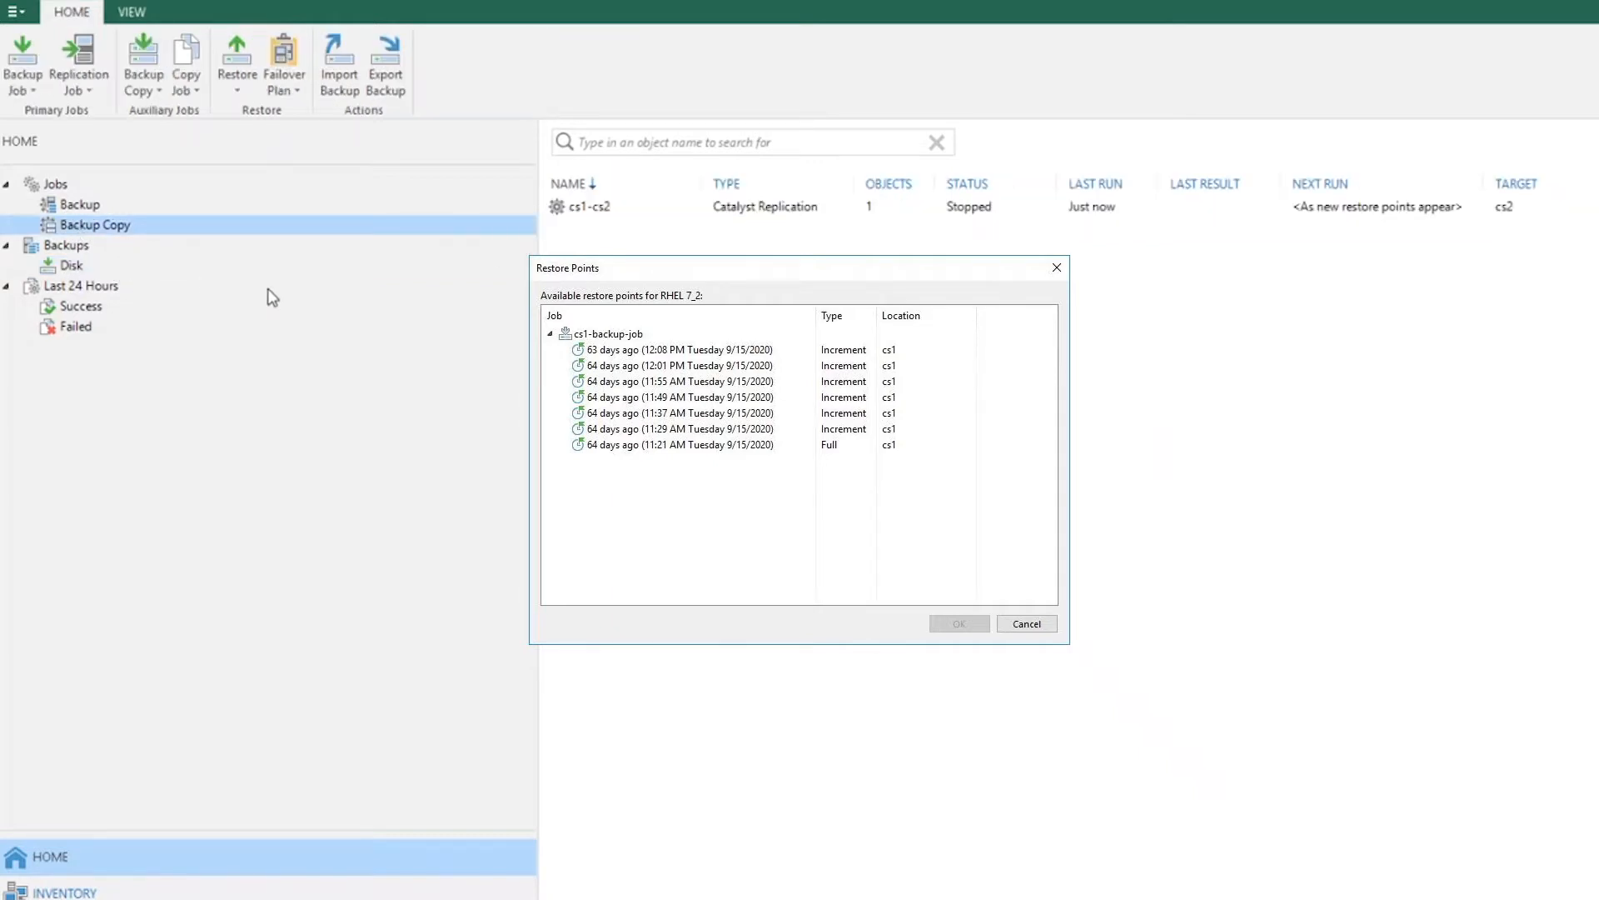
pyautogui.click(596, 213)
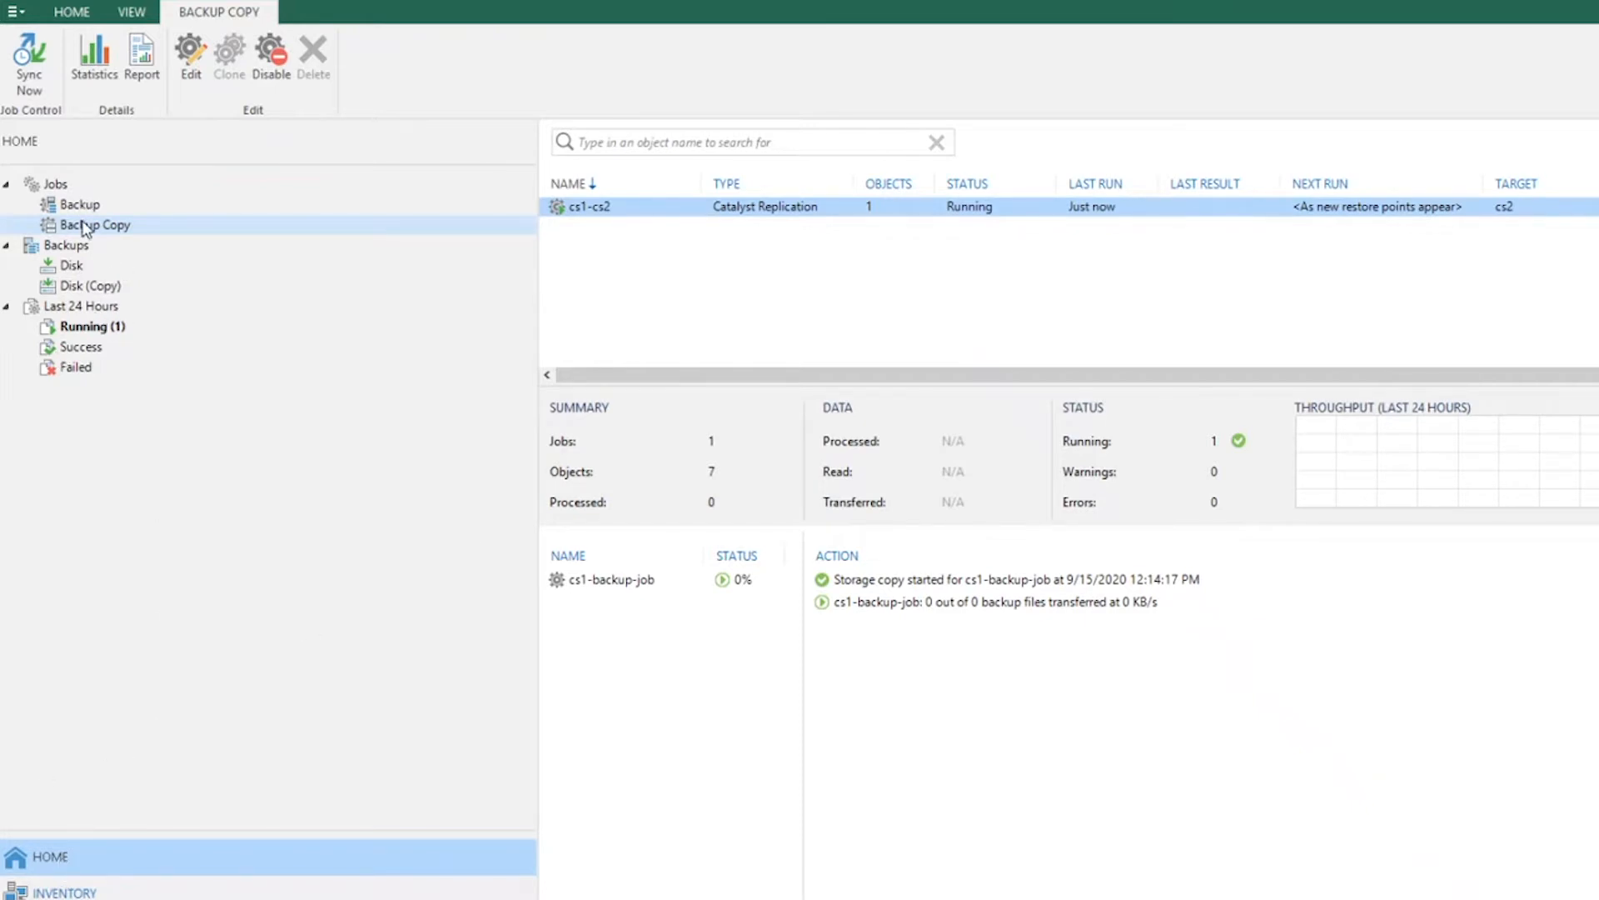
pyautogui.click(55, 184)
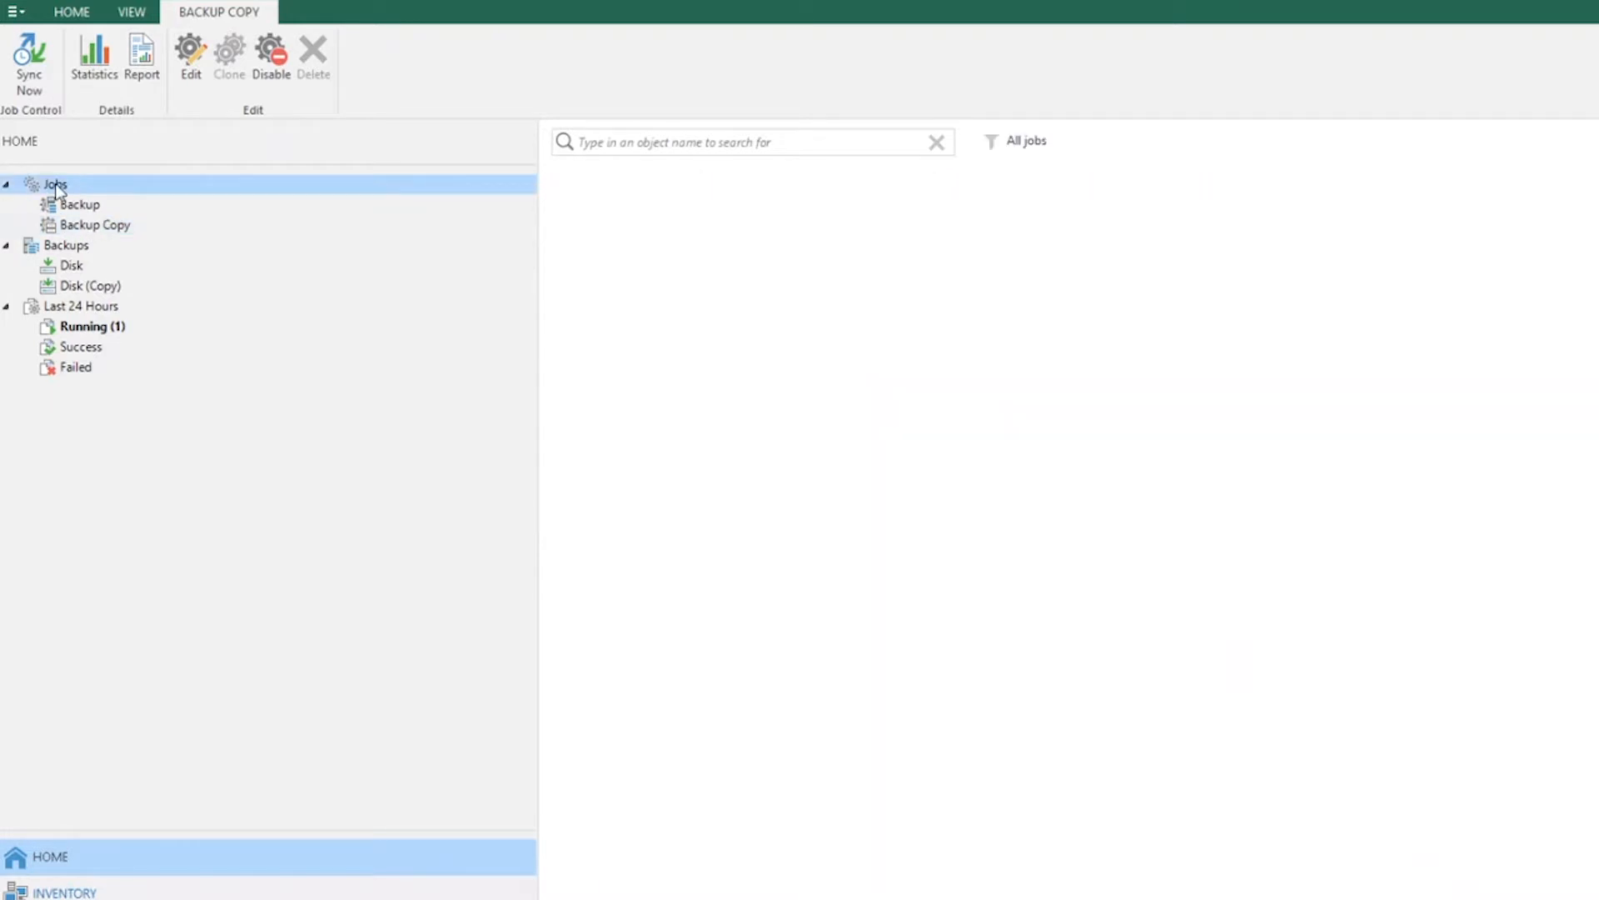
pyautogui.click(138, 88)
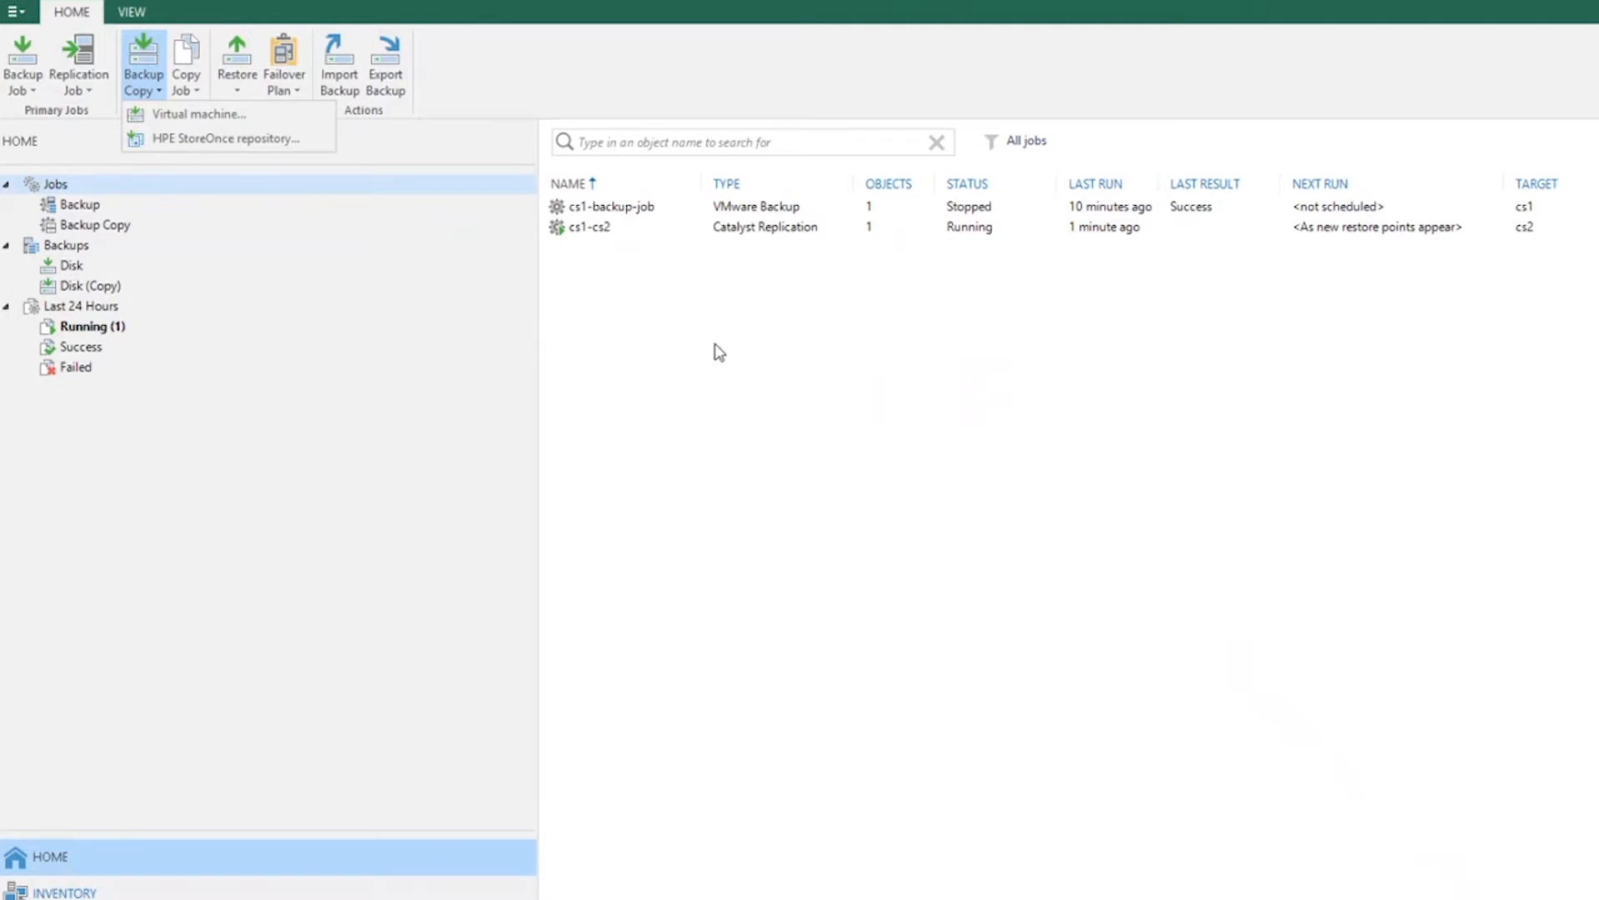
pyautogui.click(613, 231)
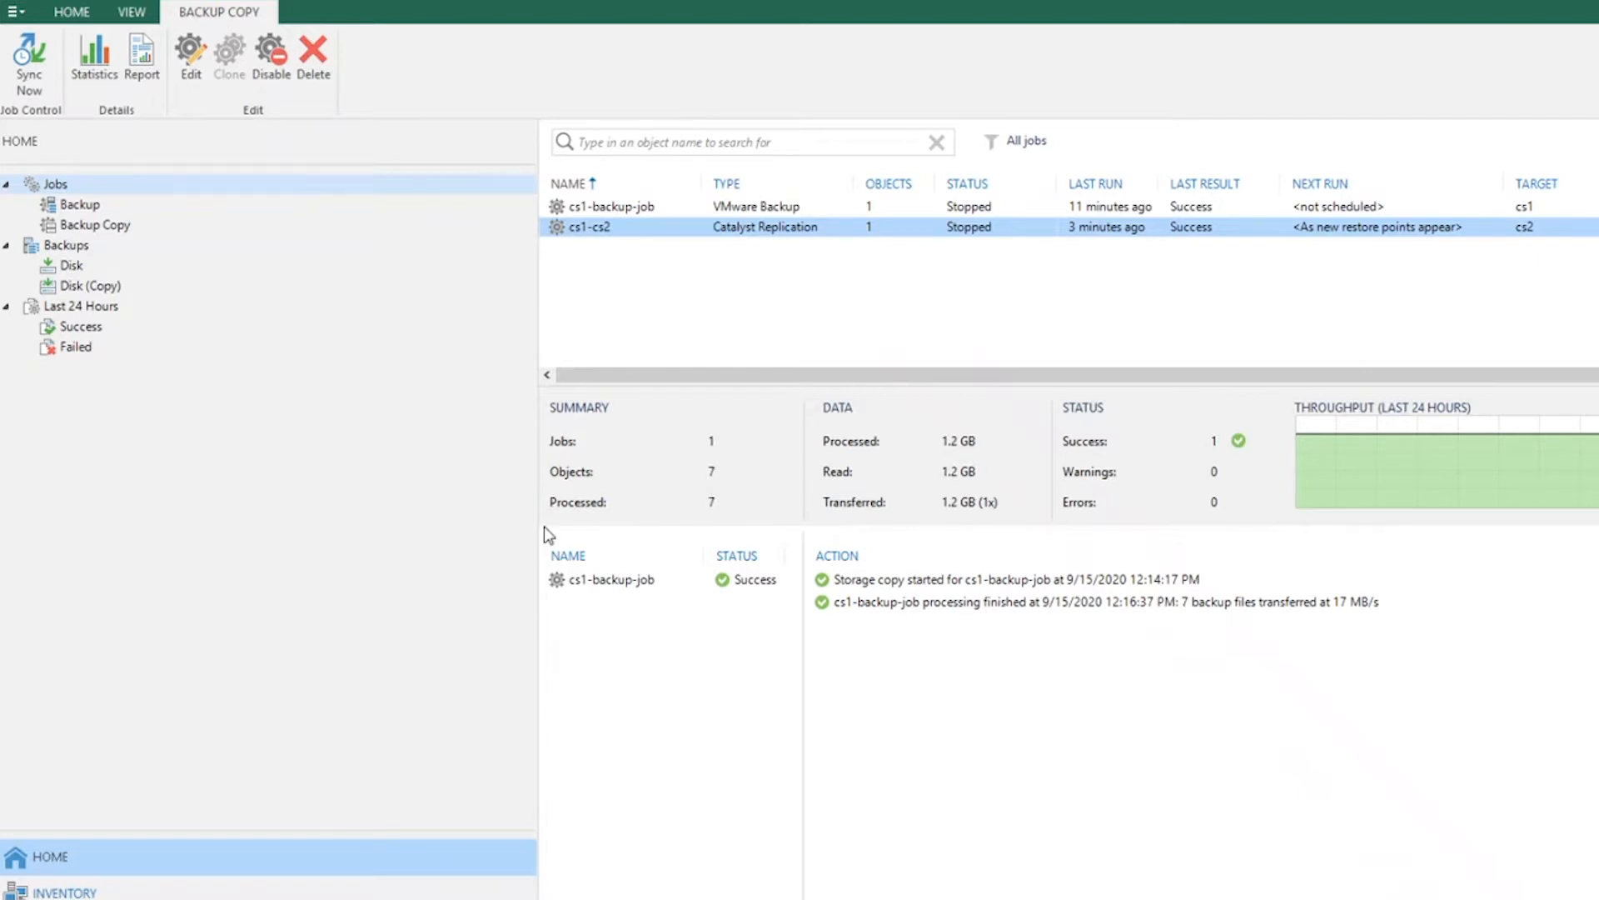
# Examine the copied disk backup of RHEL 7_2 under cs1-backup-job and the restore actions available for it.
pyautogui.click(96, 288)
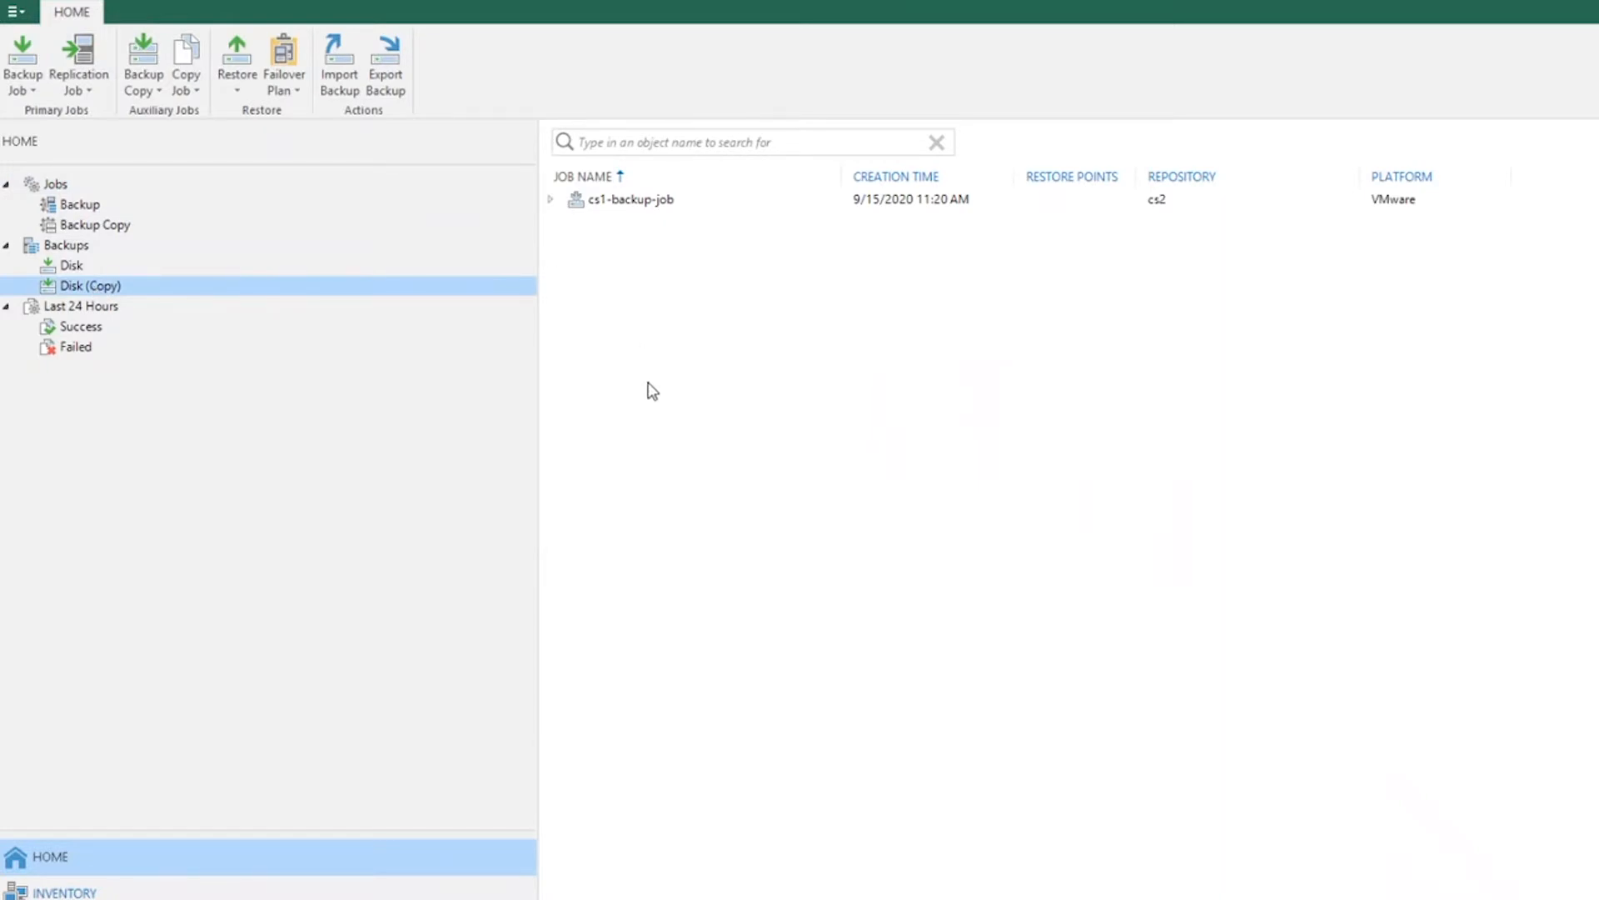
pyautogui.click(550, 199)
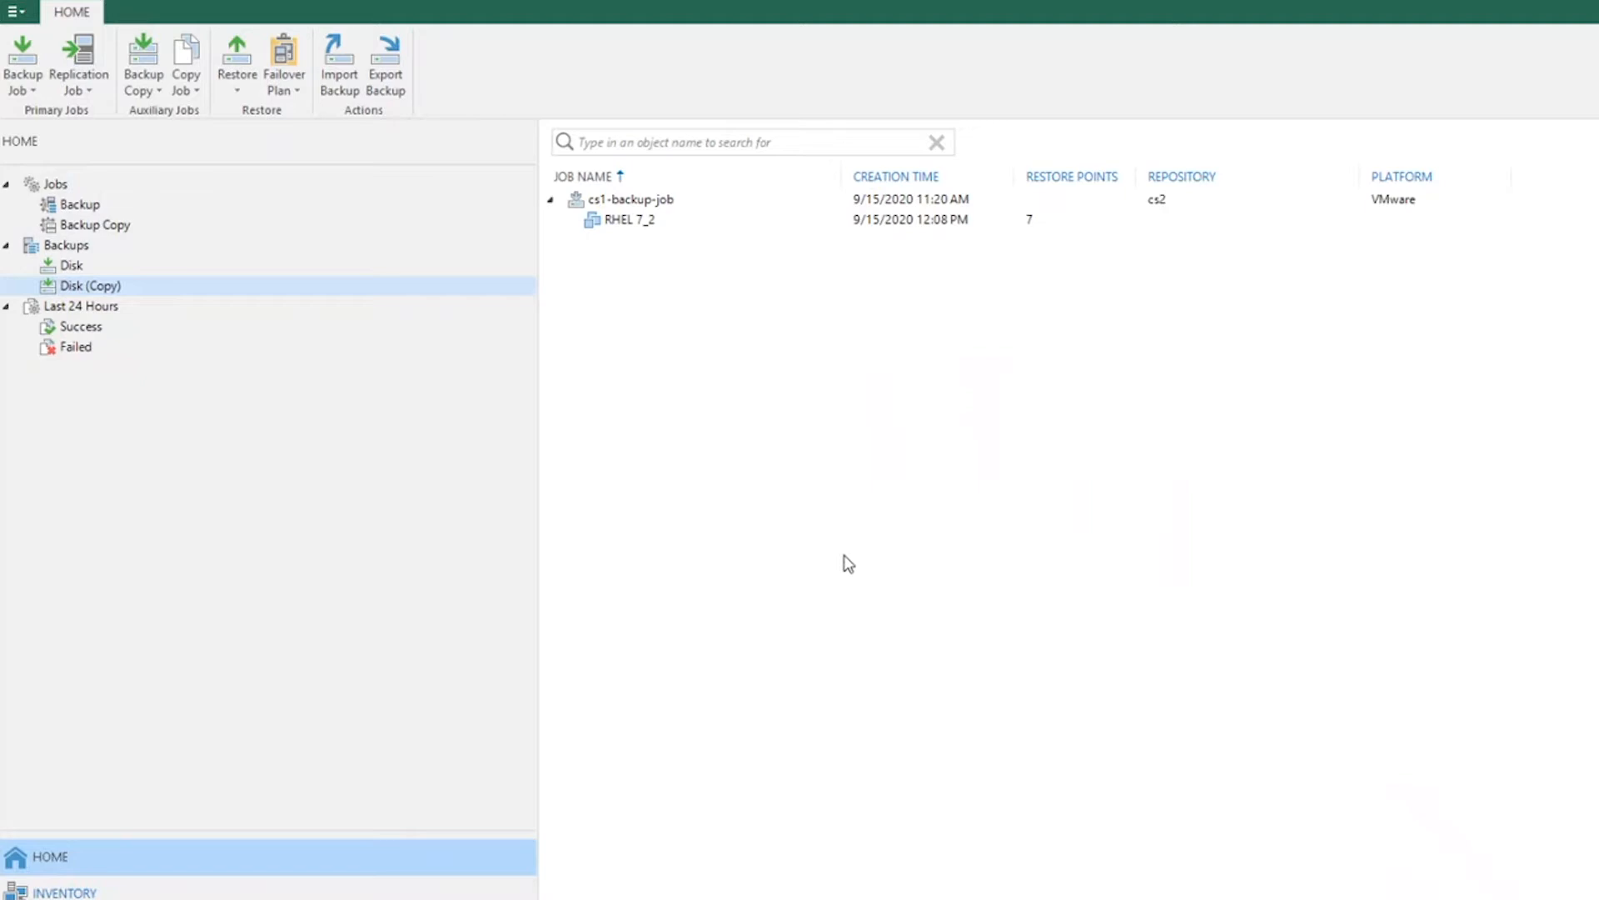
pyautogui.click(638, 226)
pyautogui.rightClick(638, 227)
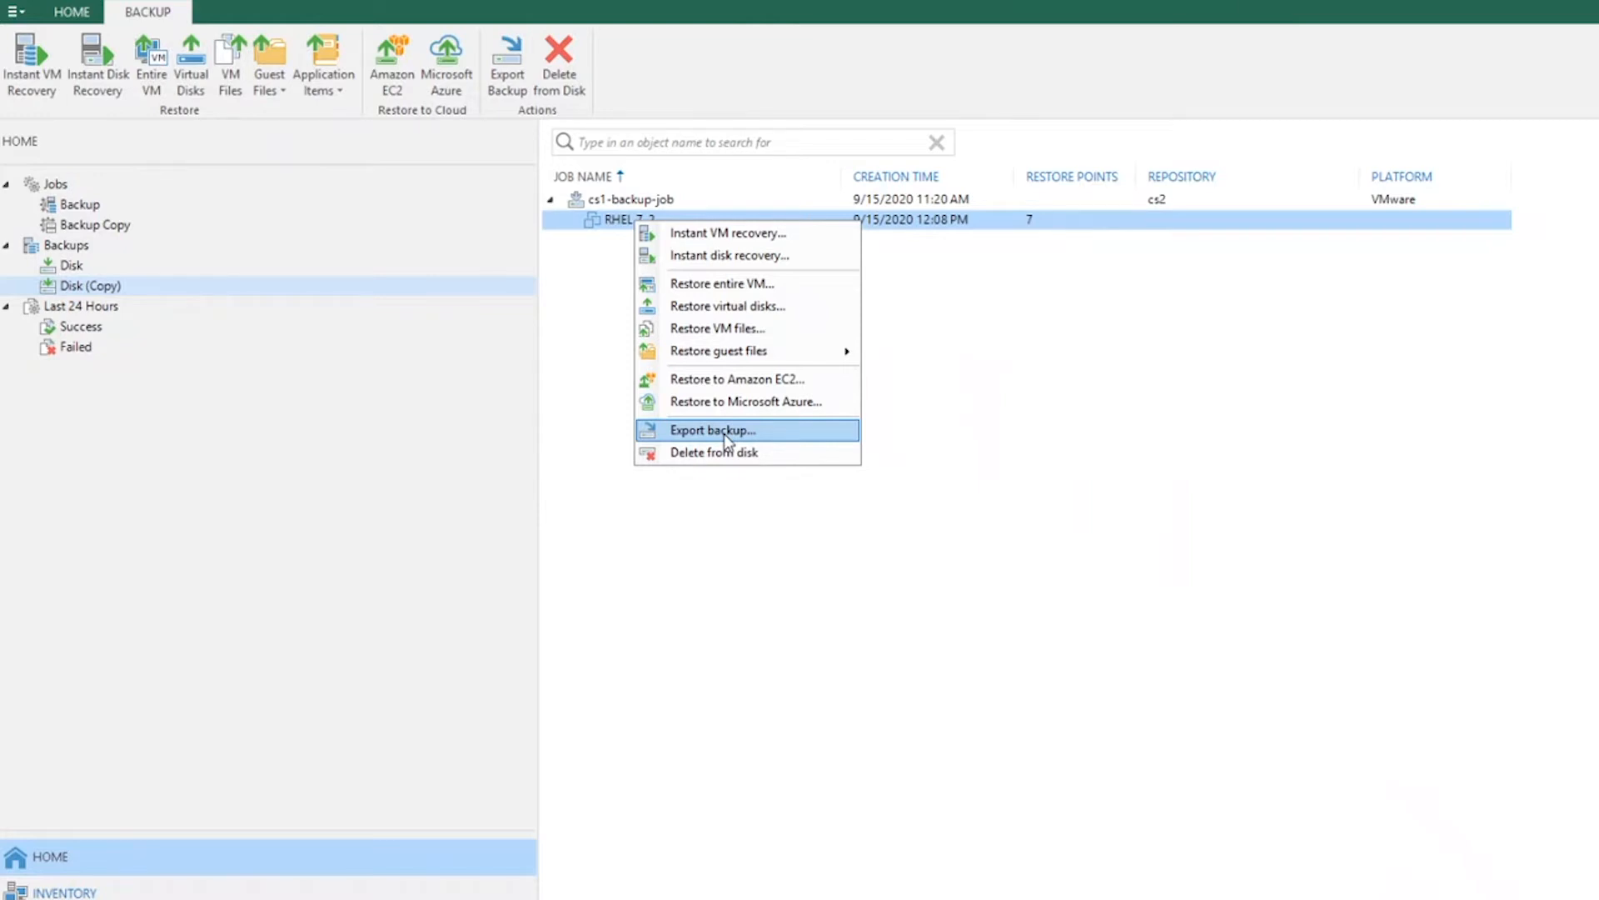
pyautogui.moveTo(747, 348)
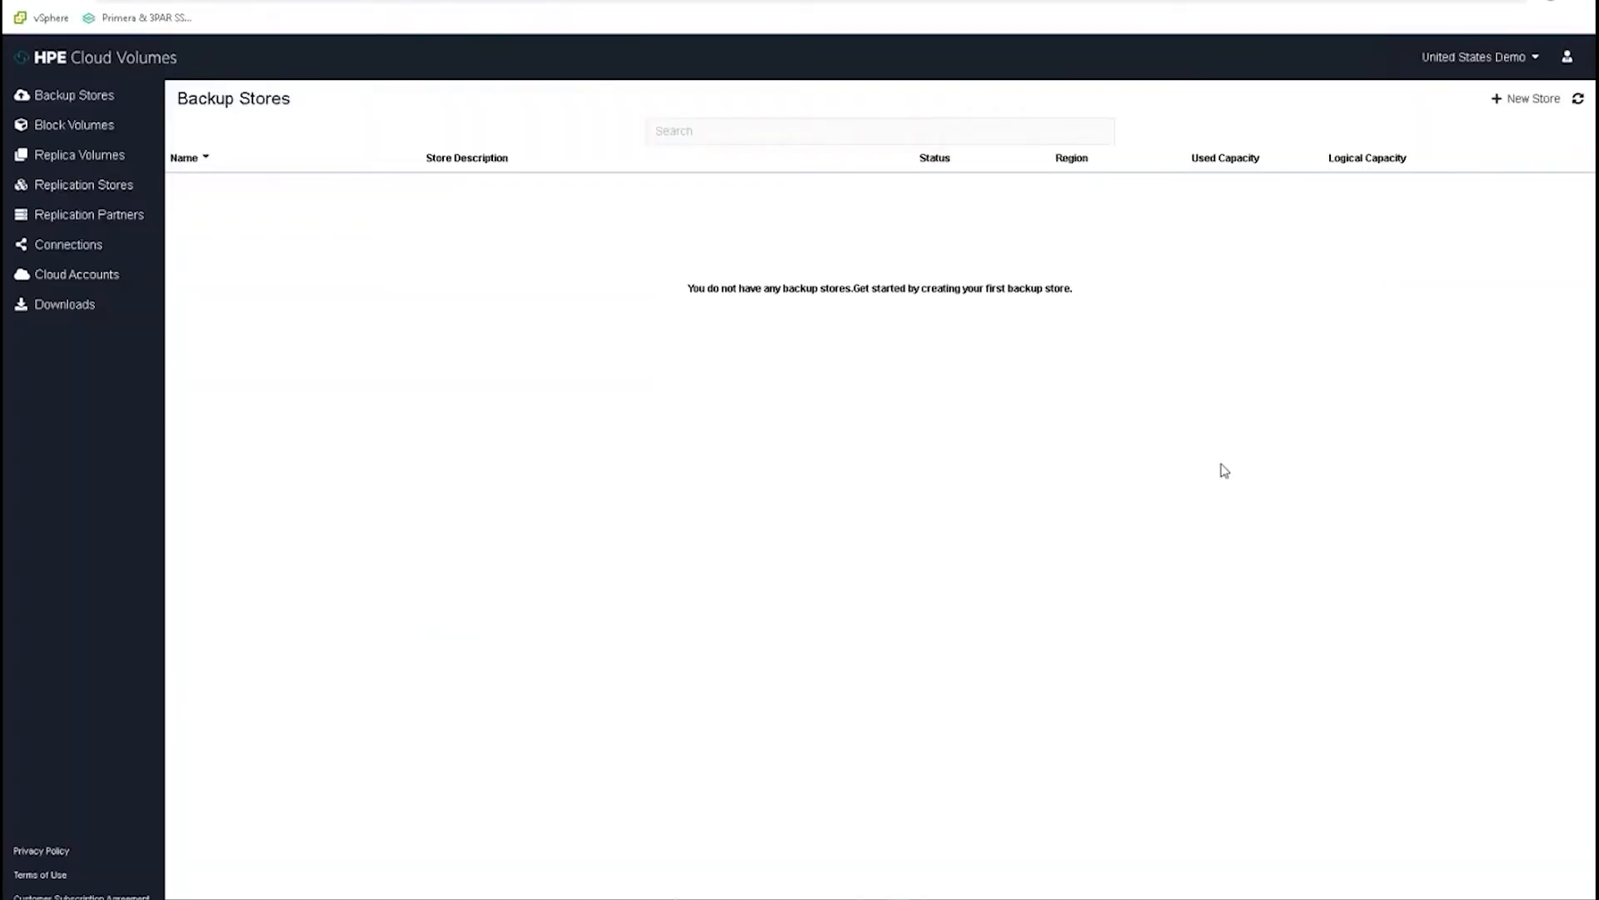
# In HPE Cloud Volumes, create a backup store with the name and description cvb-erc in the us-demo-ashburn region.
pyautogui.click(1511, 101)
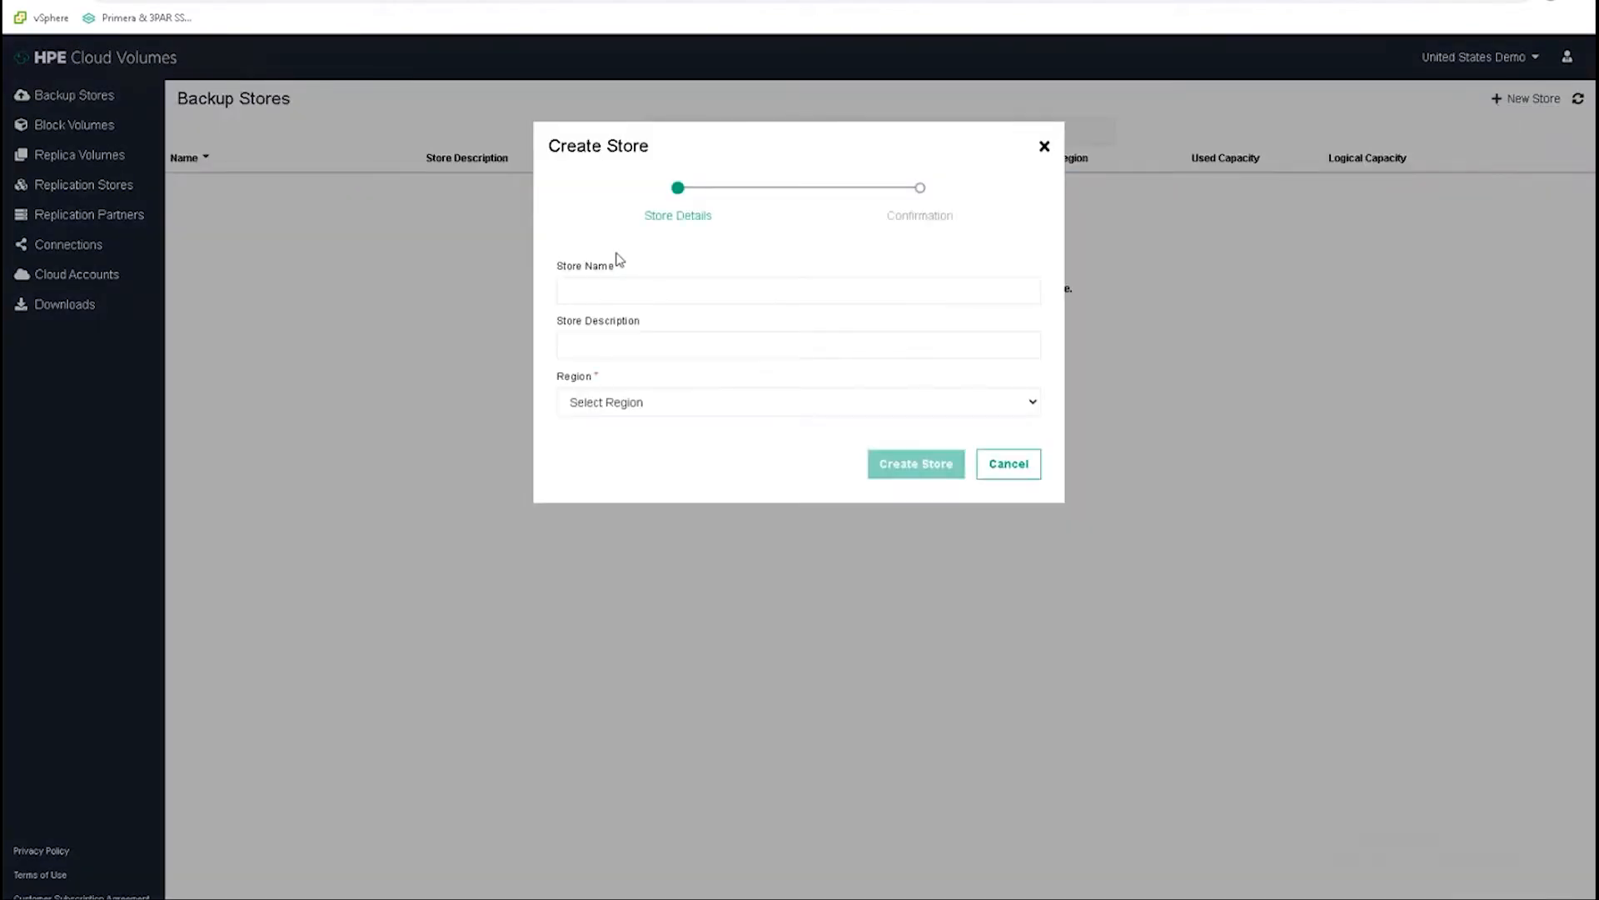
pyautogui.click(609, 285)
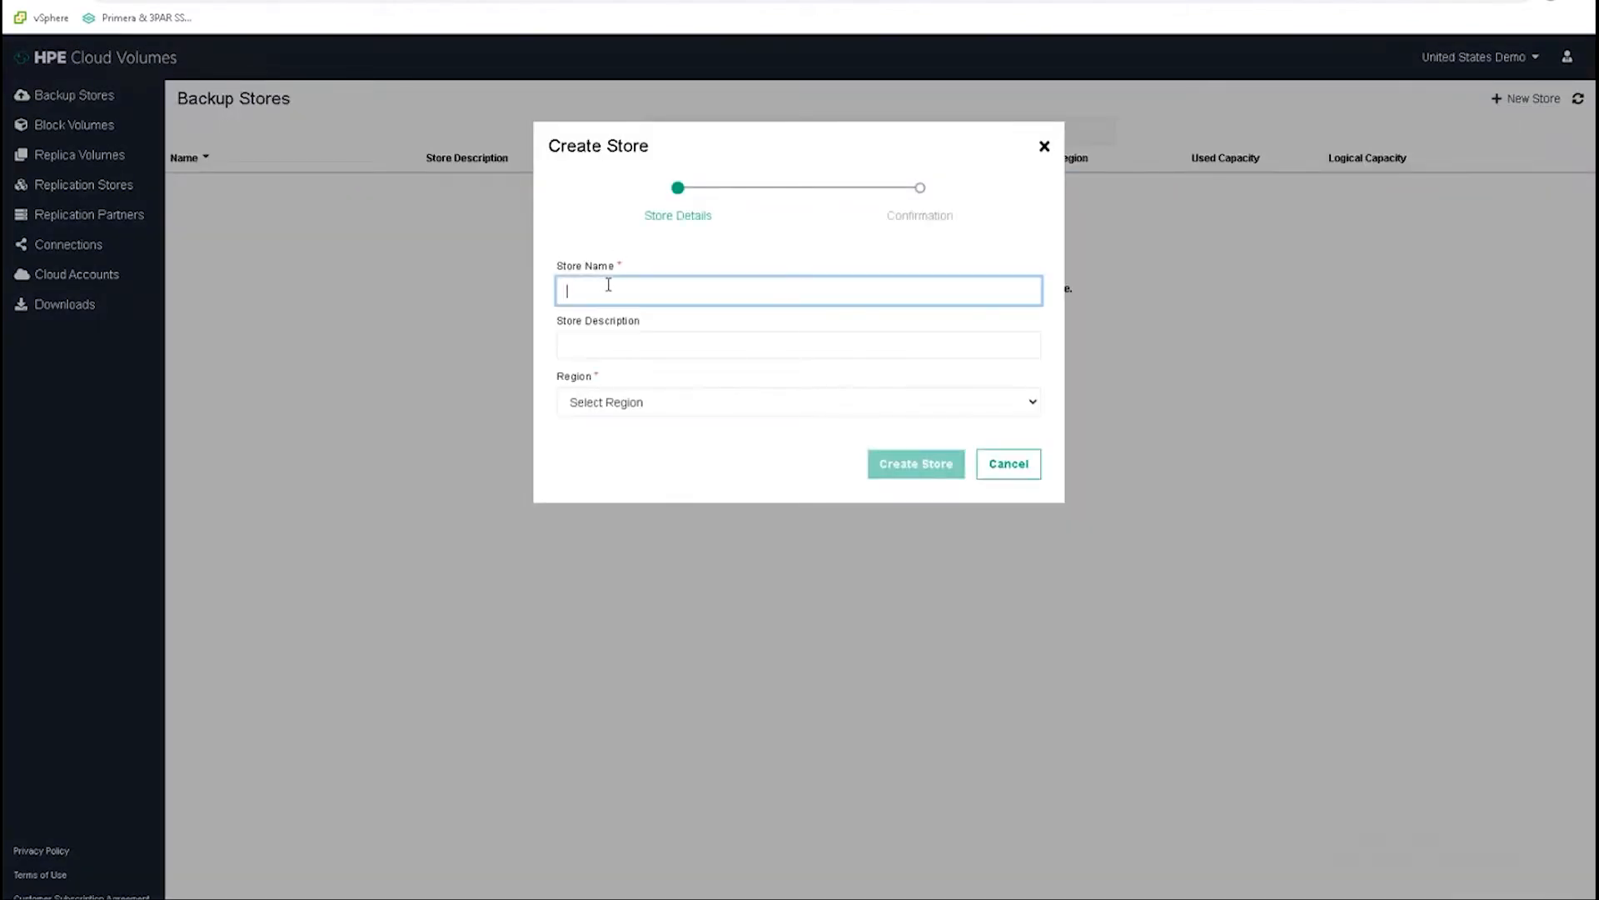
pyautogui.write('cvb-erc')
pyautogui.hotkey('ctrl', 'a')
pyautogui.hotkey('ctrl', 'c')
pyautogui.click(635, 347)
pyautogui.hotkey('ctrl', 'v')
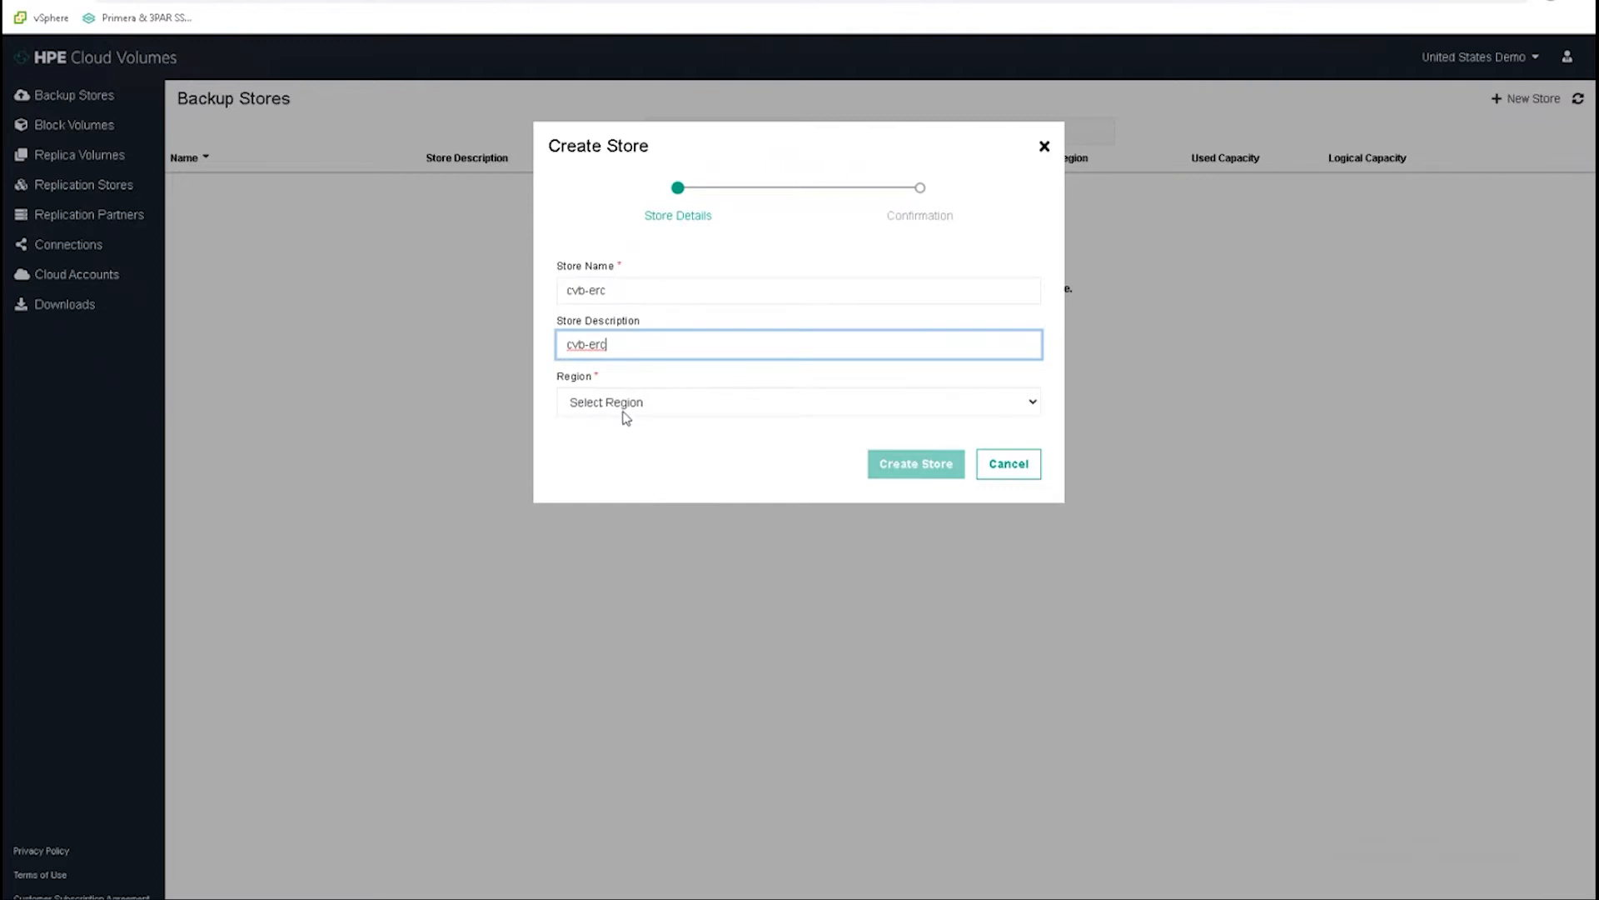
pyautogui.click(619, 411)
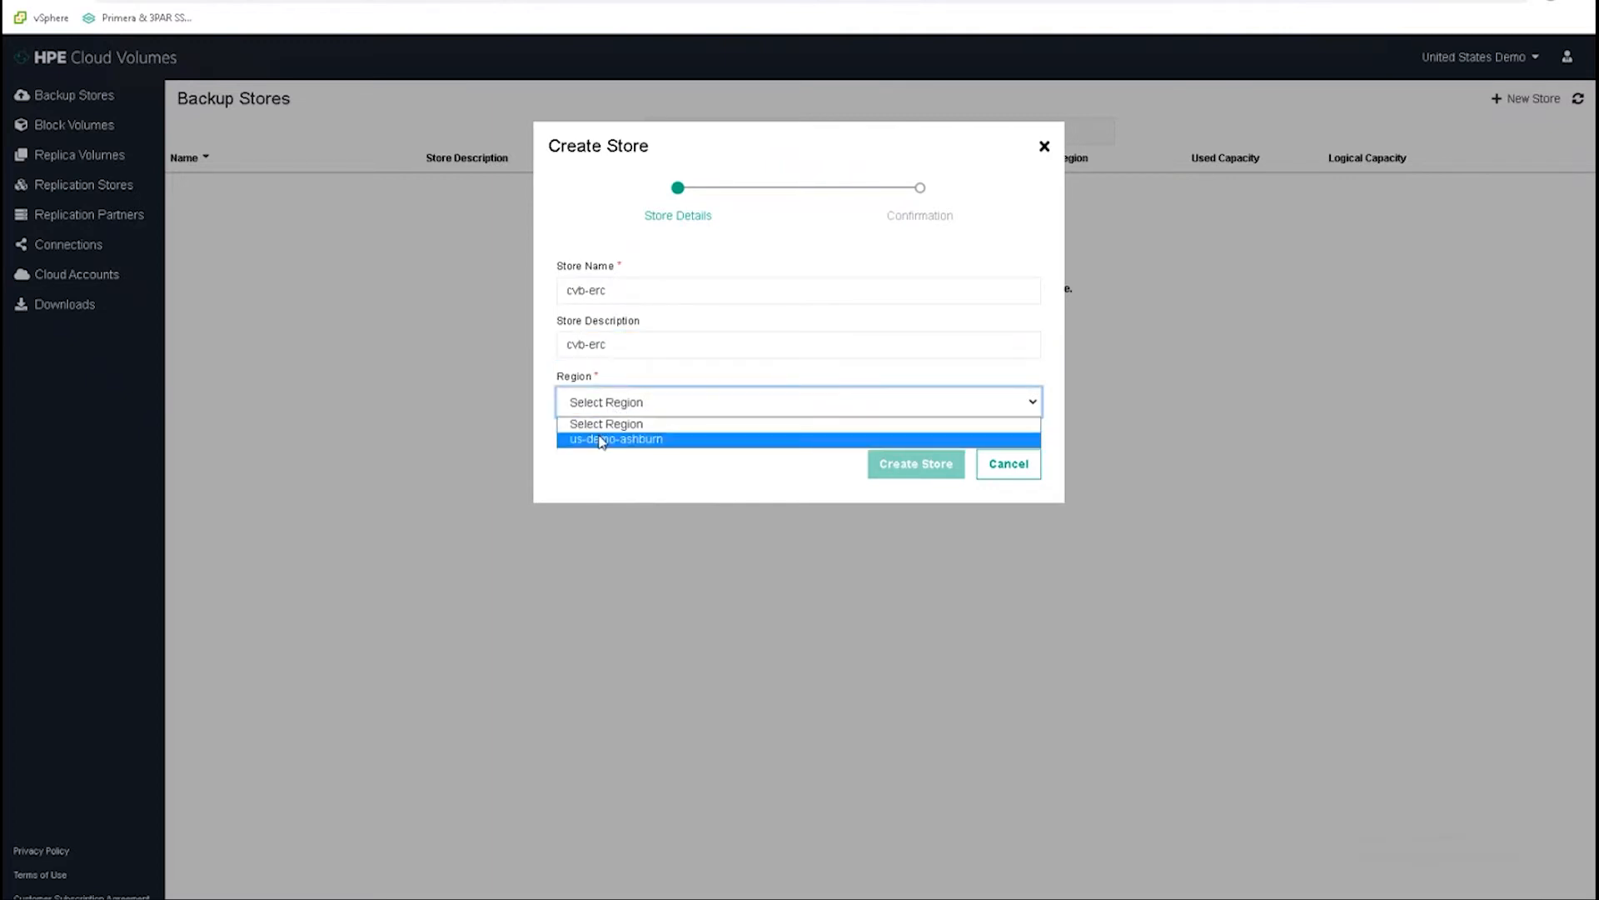
pyautogui.click(602, 439)
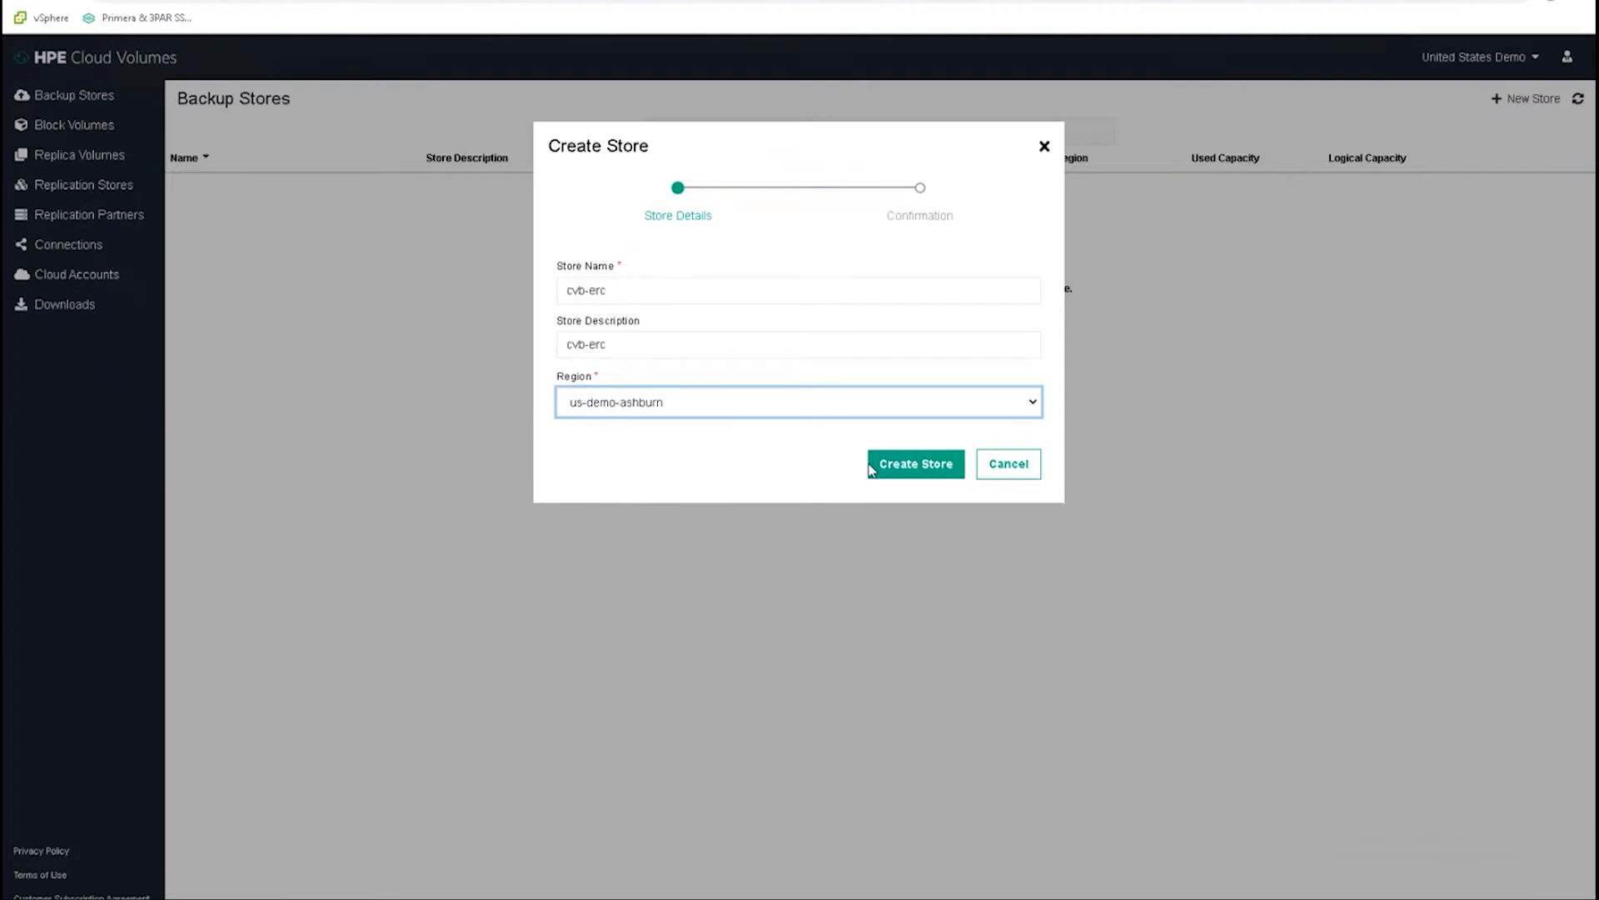
pyautogui.click(892, 475)
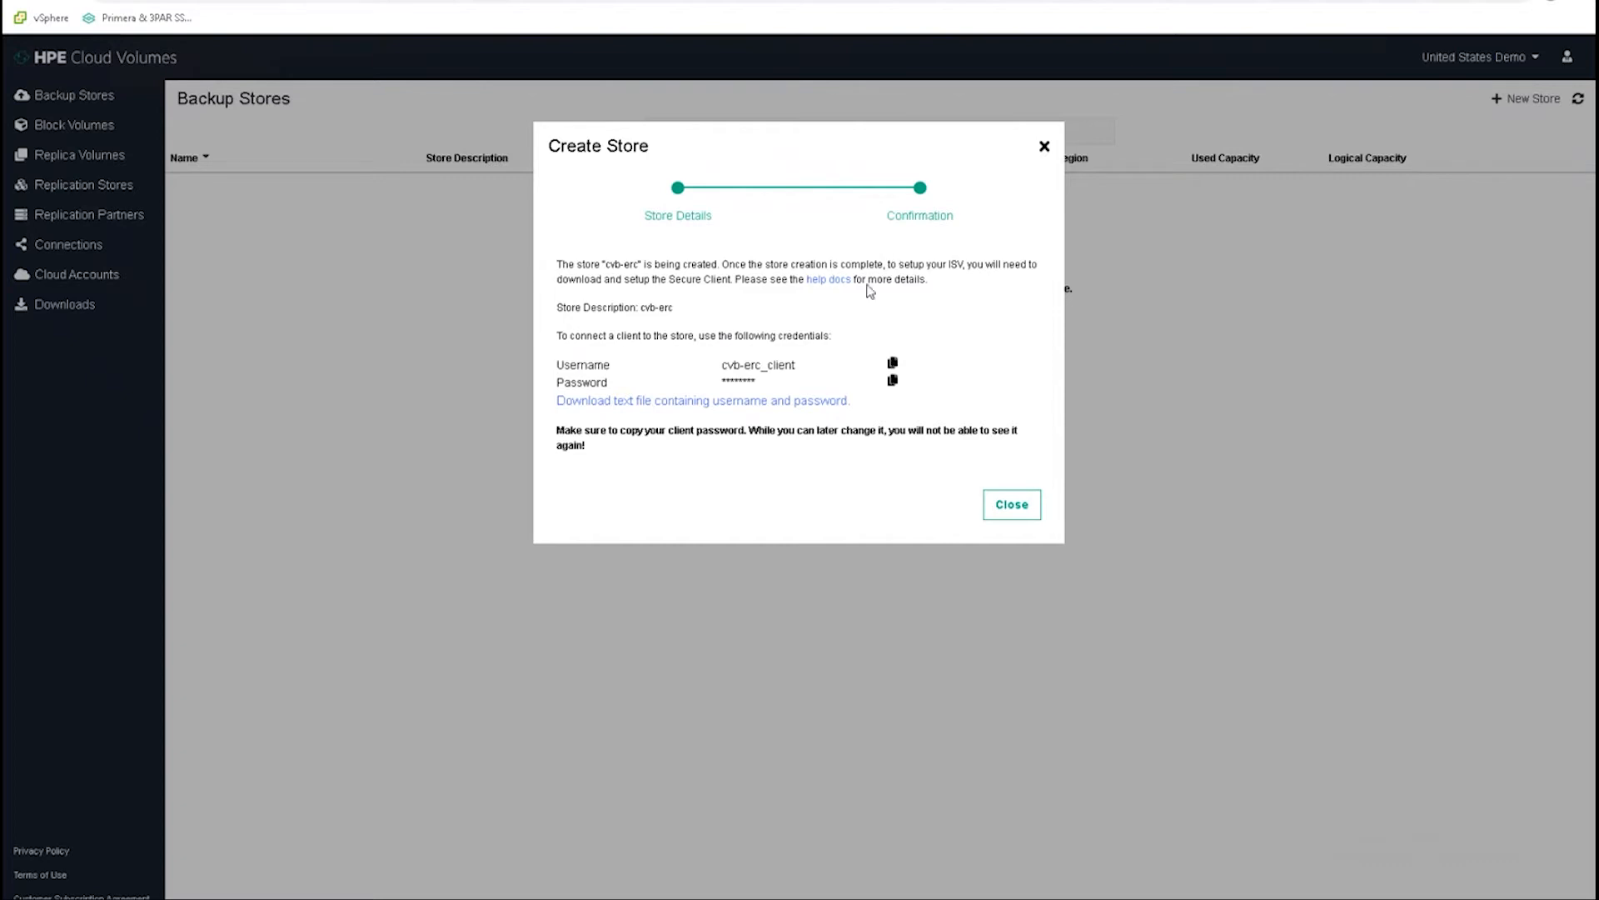
# Download the text file with the new store's client credentials, close the confirmation, and open the list of actions for the cvb-erc store.
pyautogui.click(759, 403)
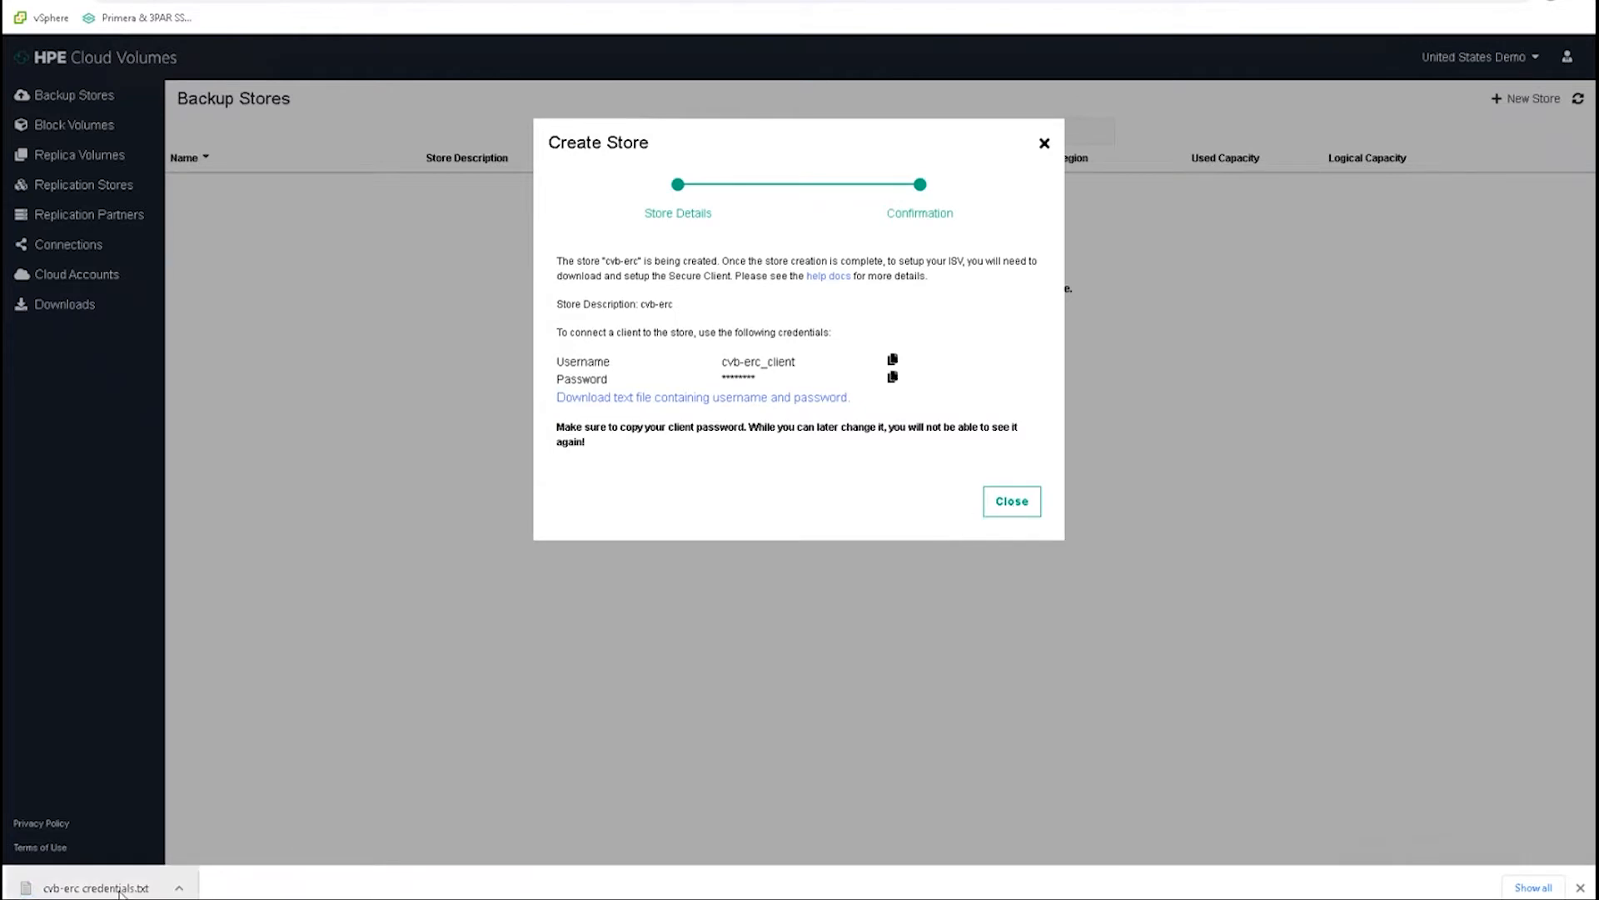
pyautogui.click(1012, 501)
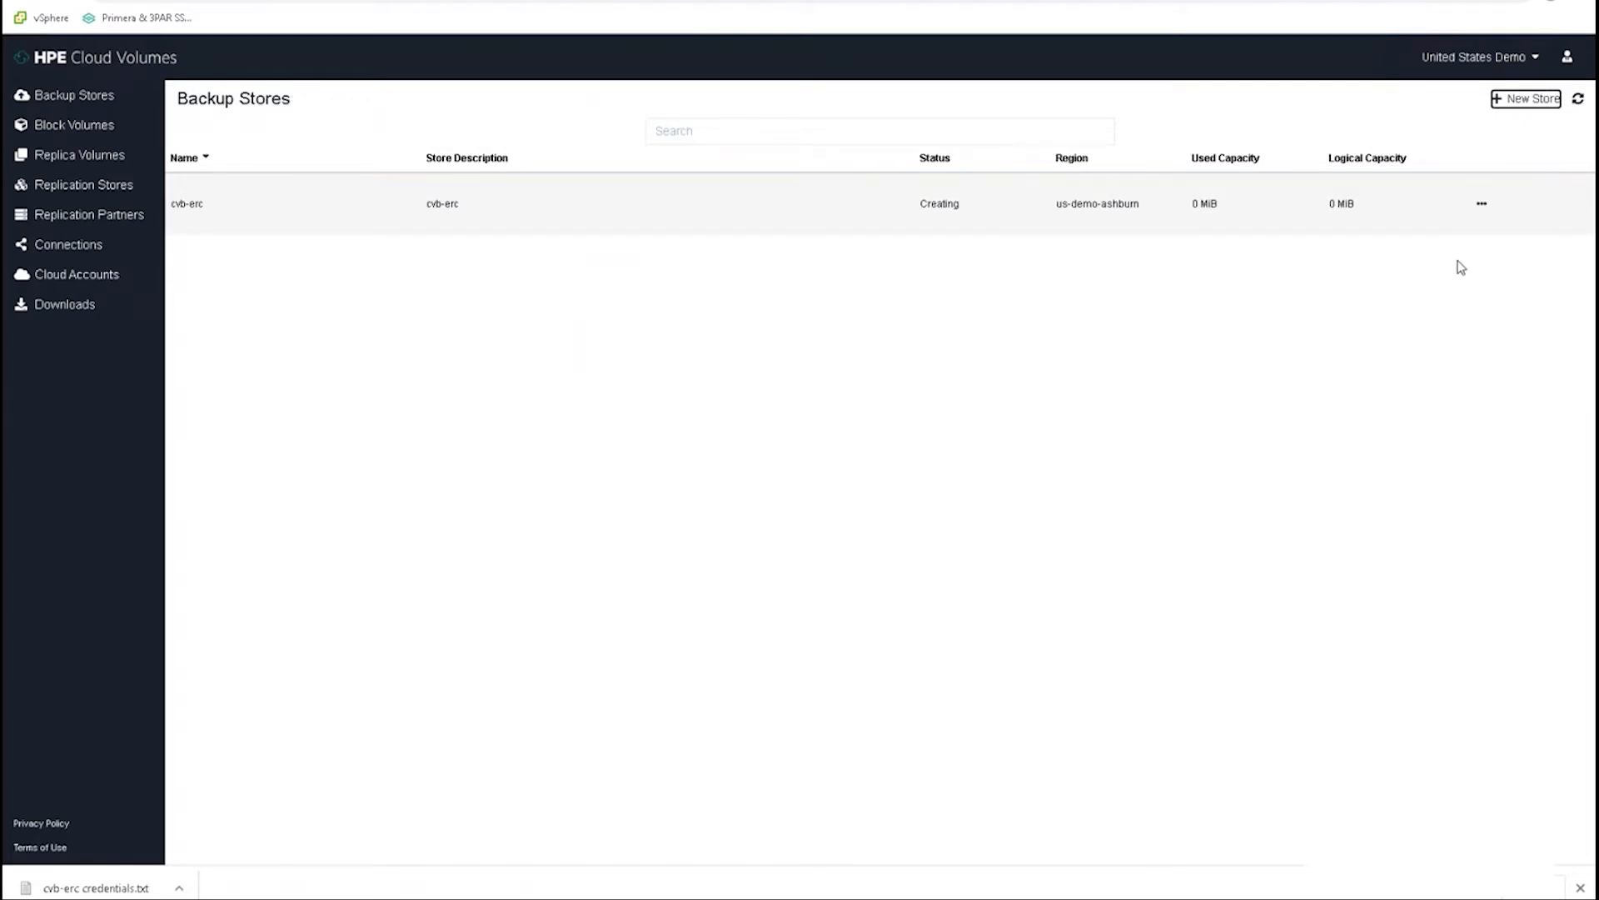
pyautogui.click(1483, 208)
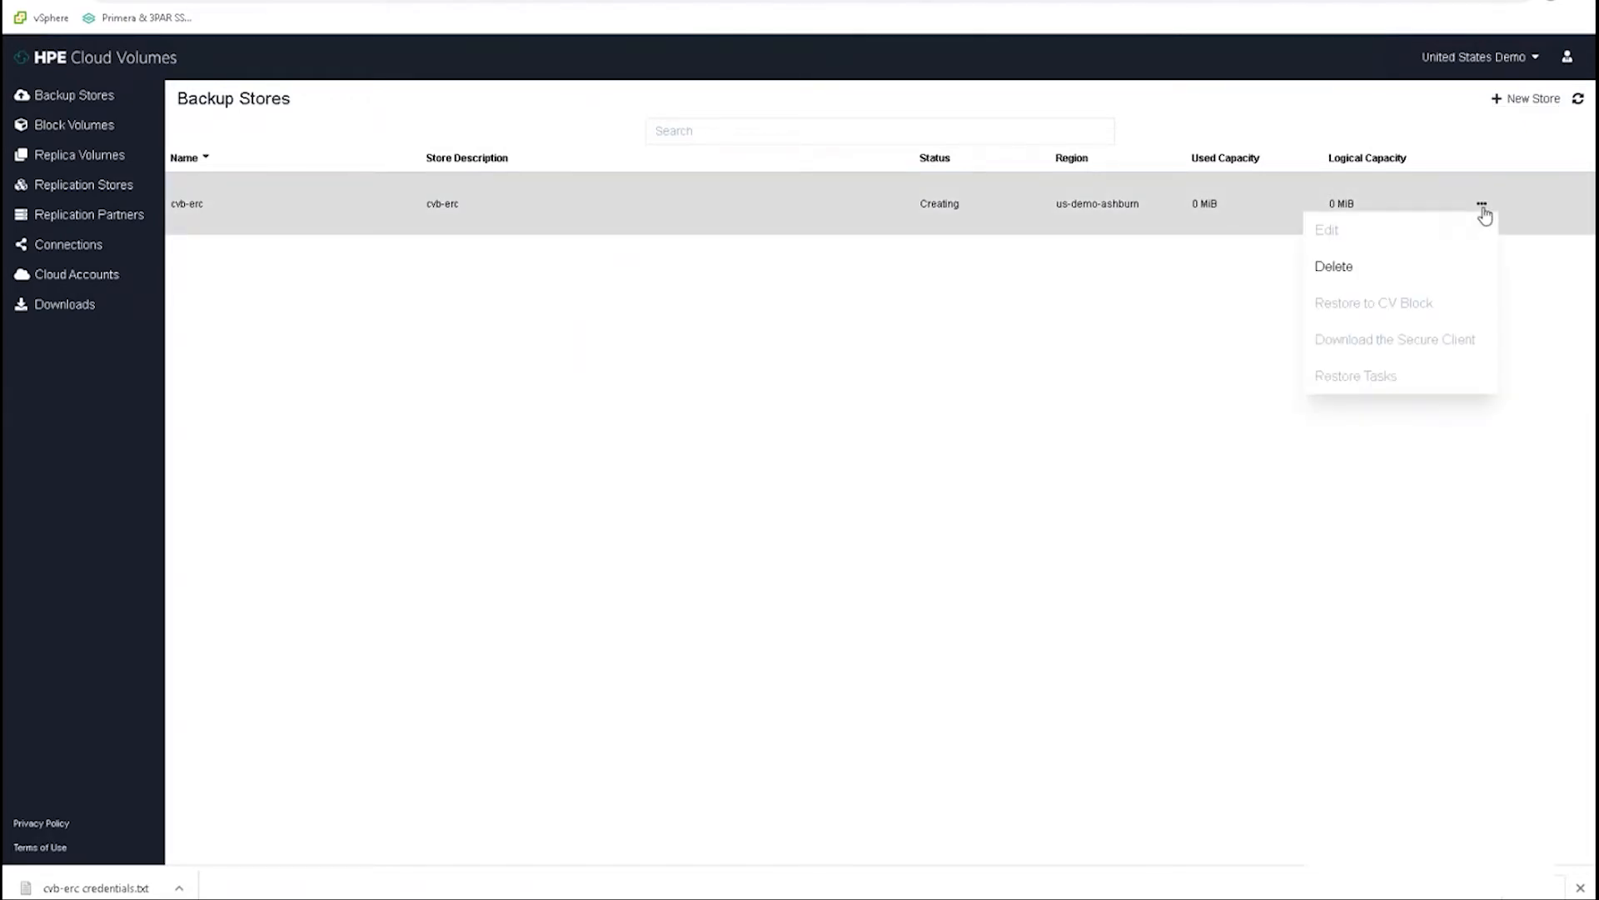
# Refresh the backup stores list and download the Secure Client for the cvb-erc store.
pyautogui.click(1004, 383)
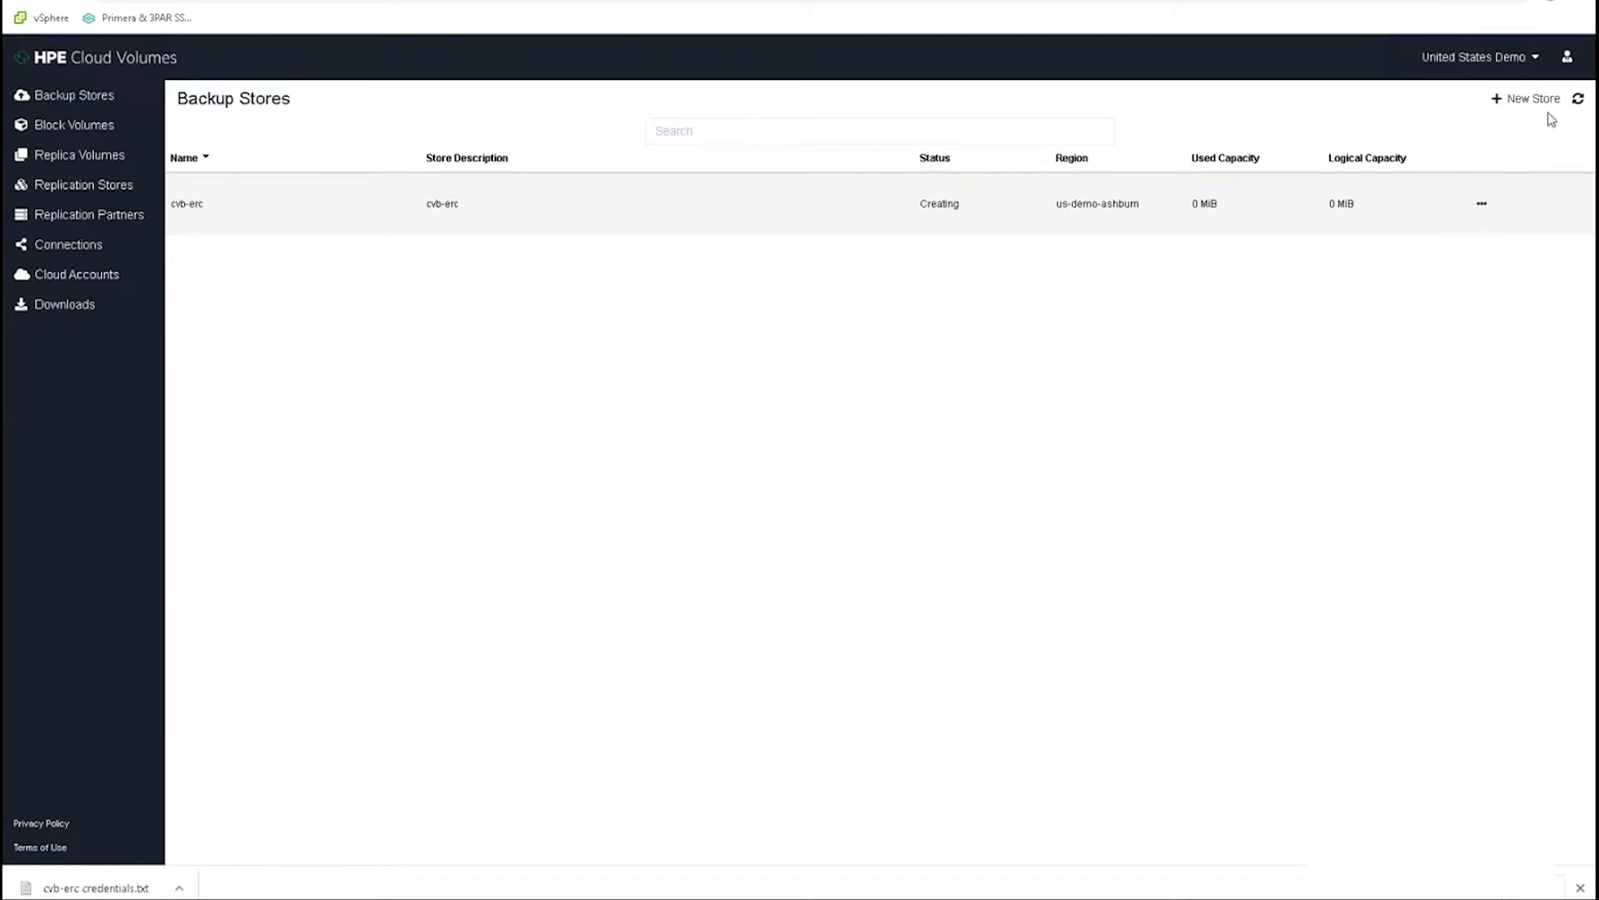
pyautogui.click(1574, 102)
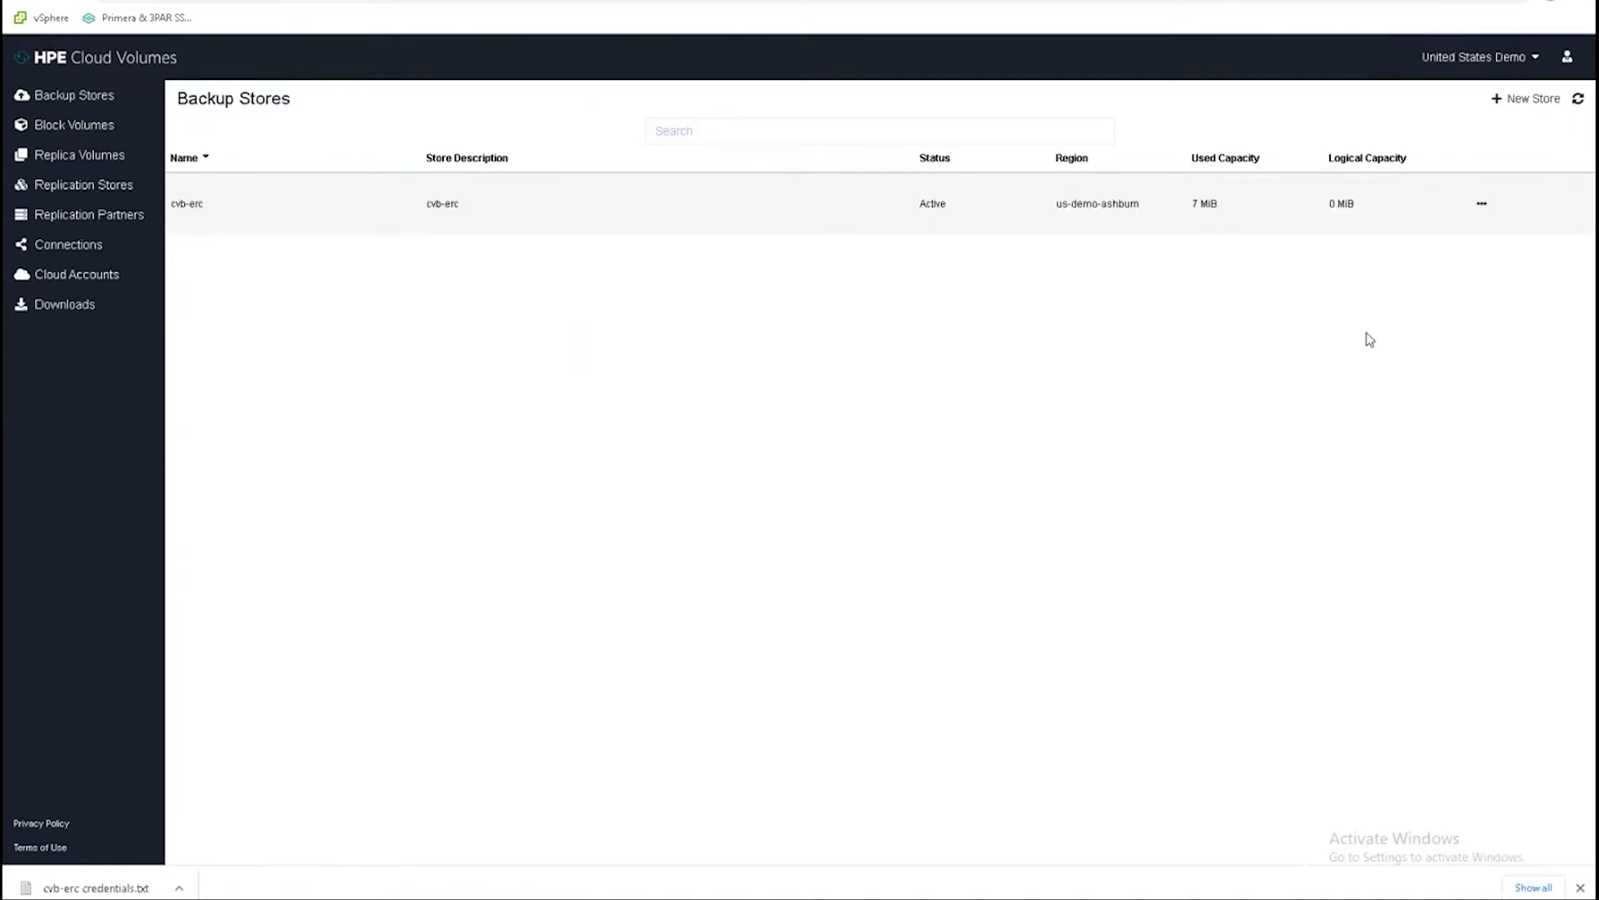
pyautogui.click(1482, 208)
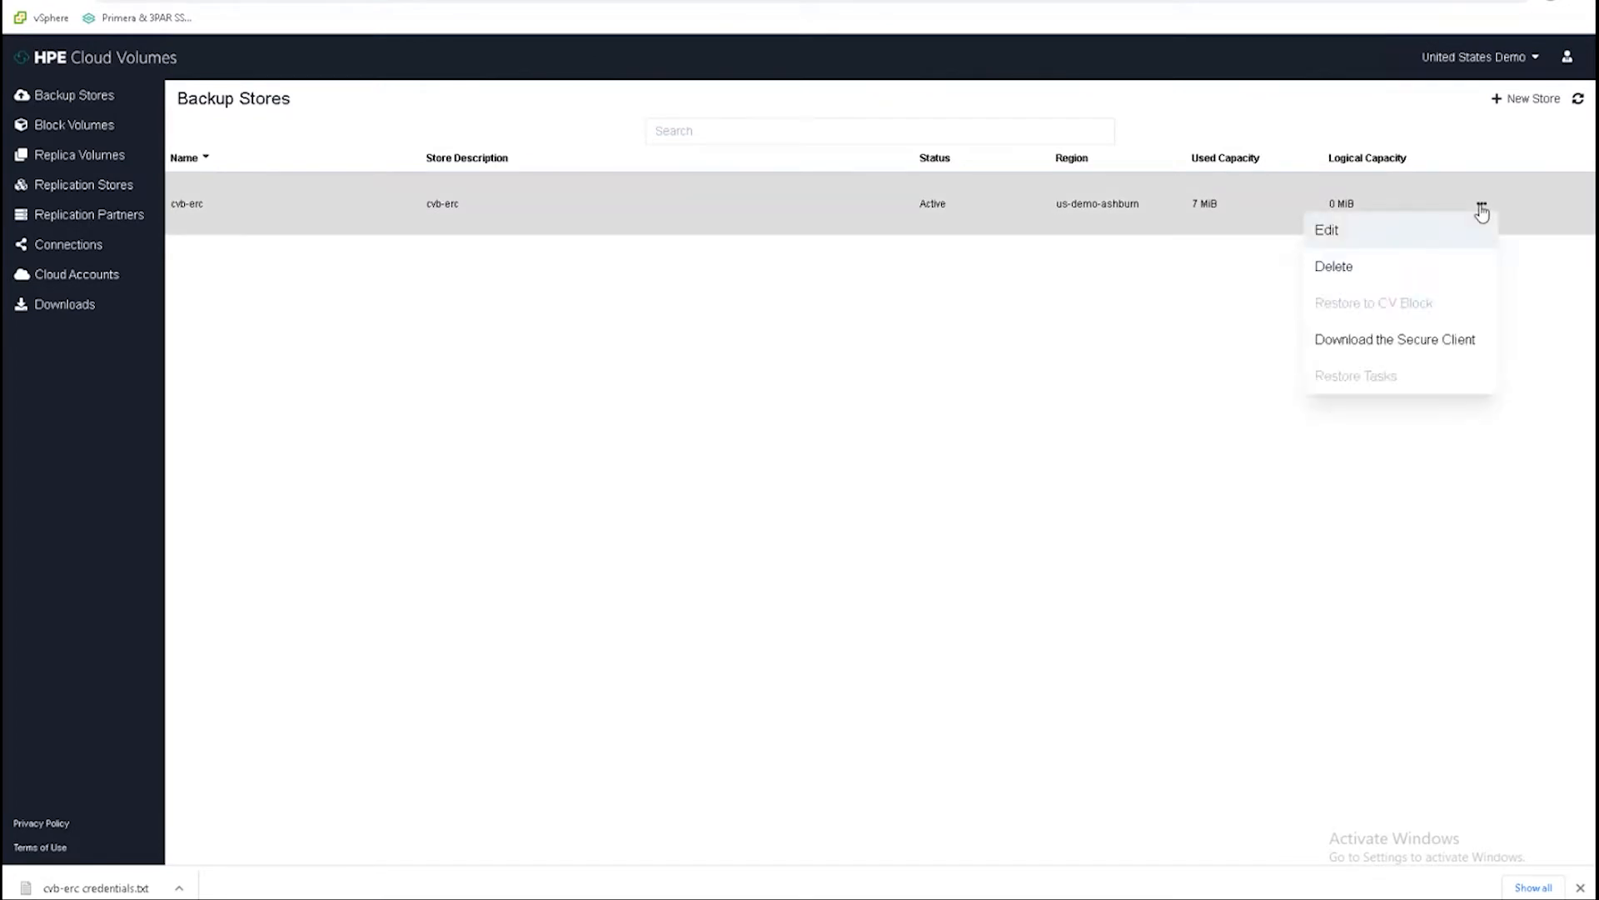
pyautogui.click(1373, 348)
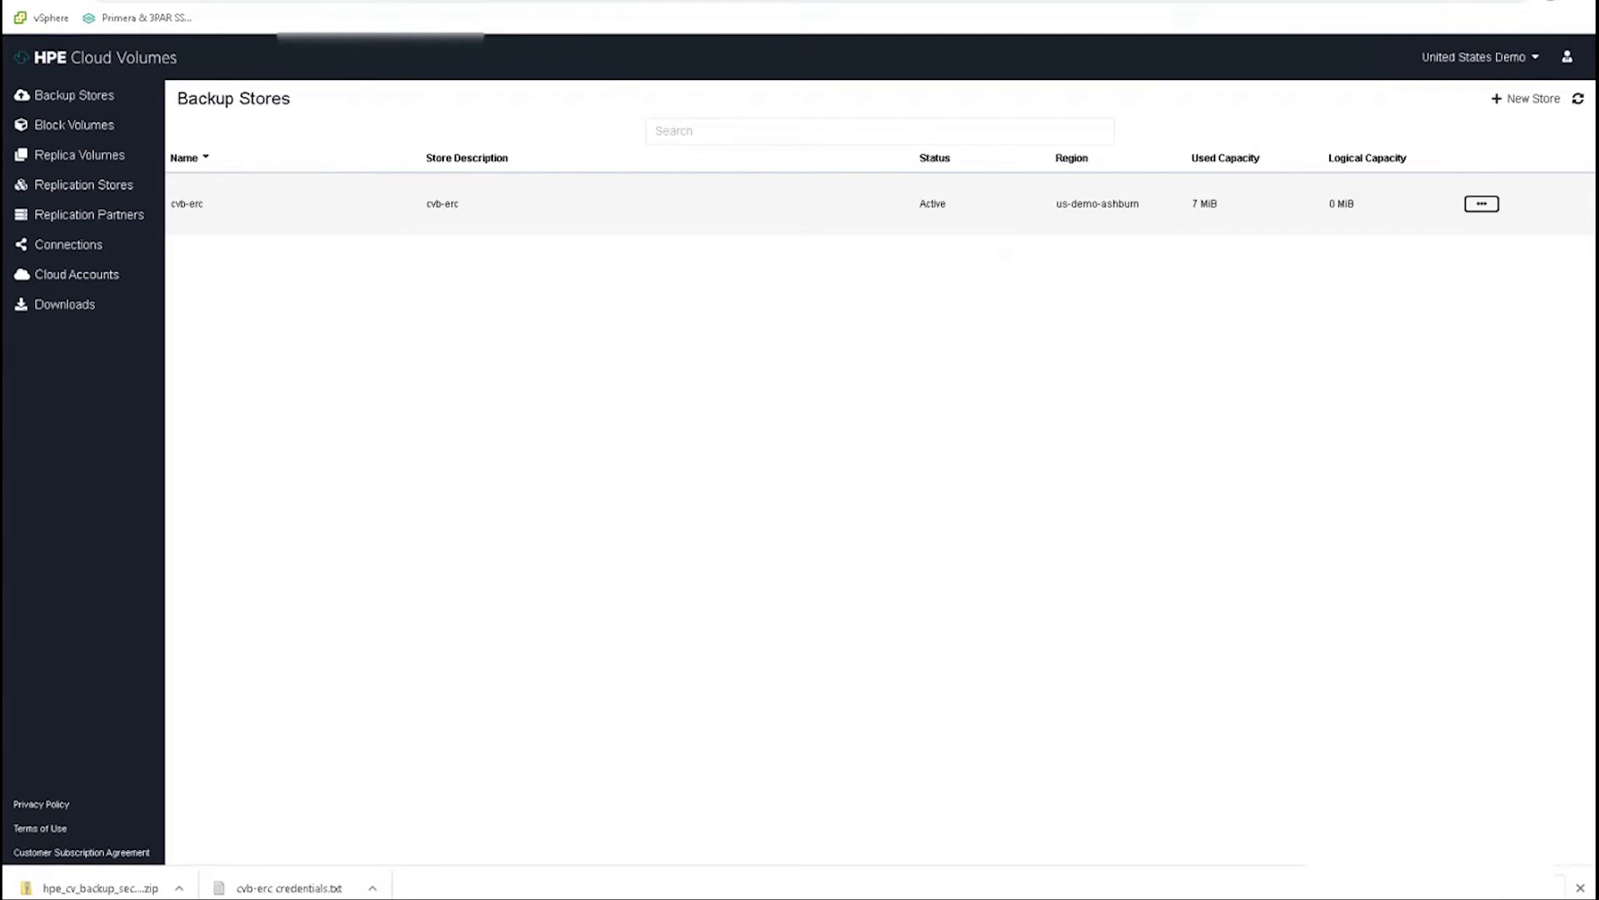
# Switch to MobaXterm, list the Downloads folder in the local terminal, and start an scp command there.
pyautogui.moveTo(307, 898)
pyautogui.click(307, 841)
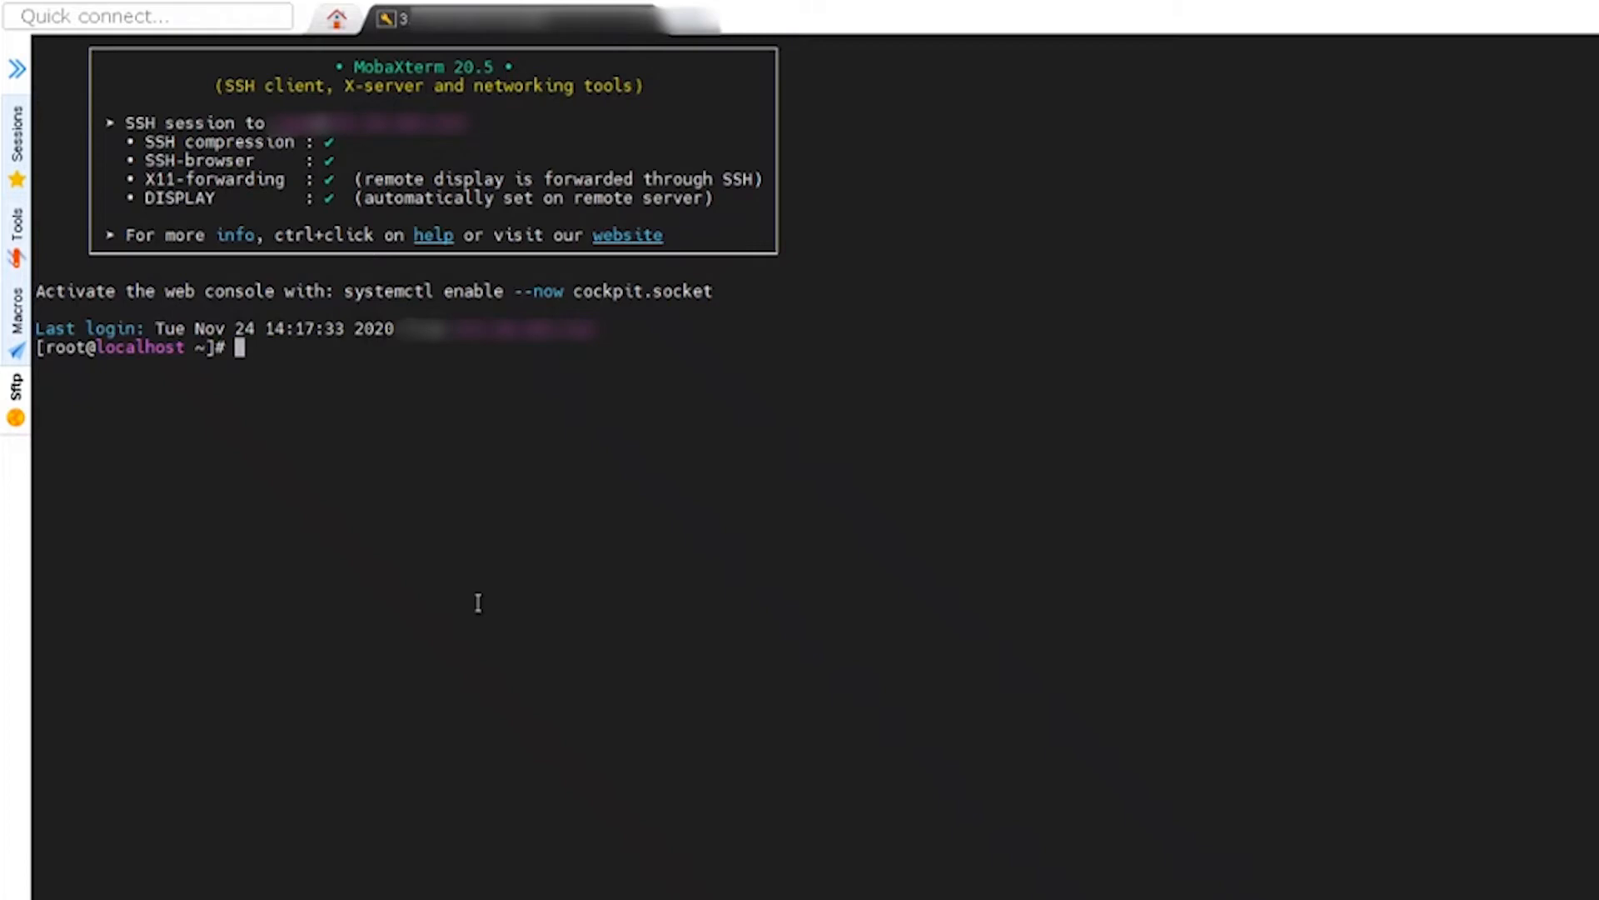
pyautogui.click(698, 32)
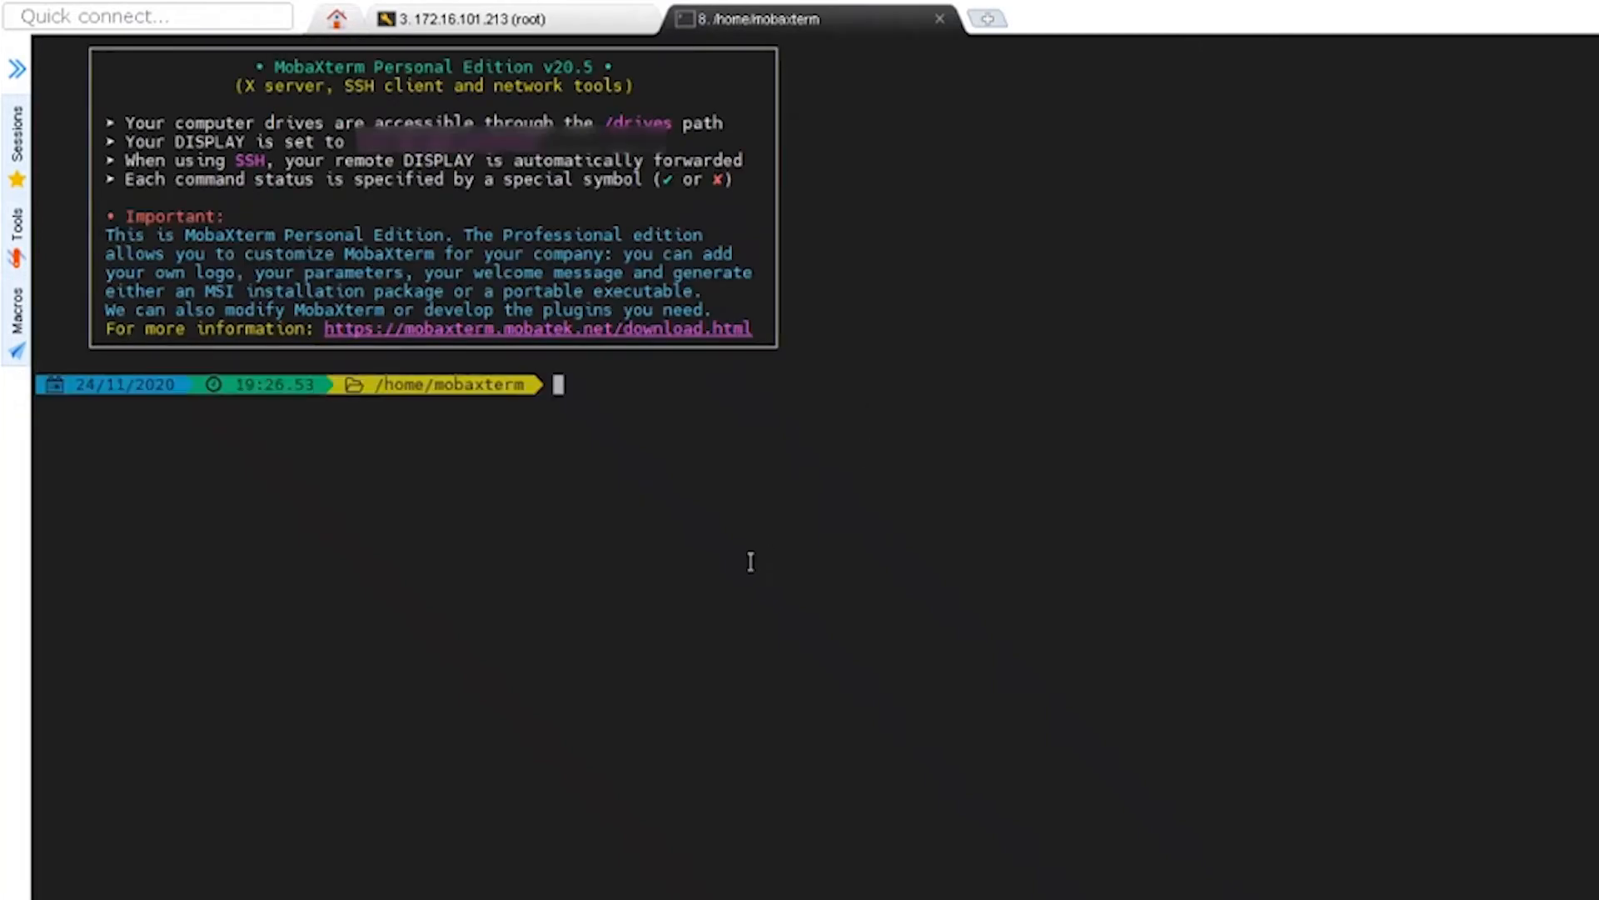
pyautogui.write('cd Dow')
pyautogui.press('Tab')
pyautogui.press('Return')
pyautogui.write('ls')
pyautogui.press('Return')
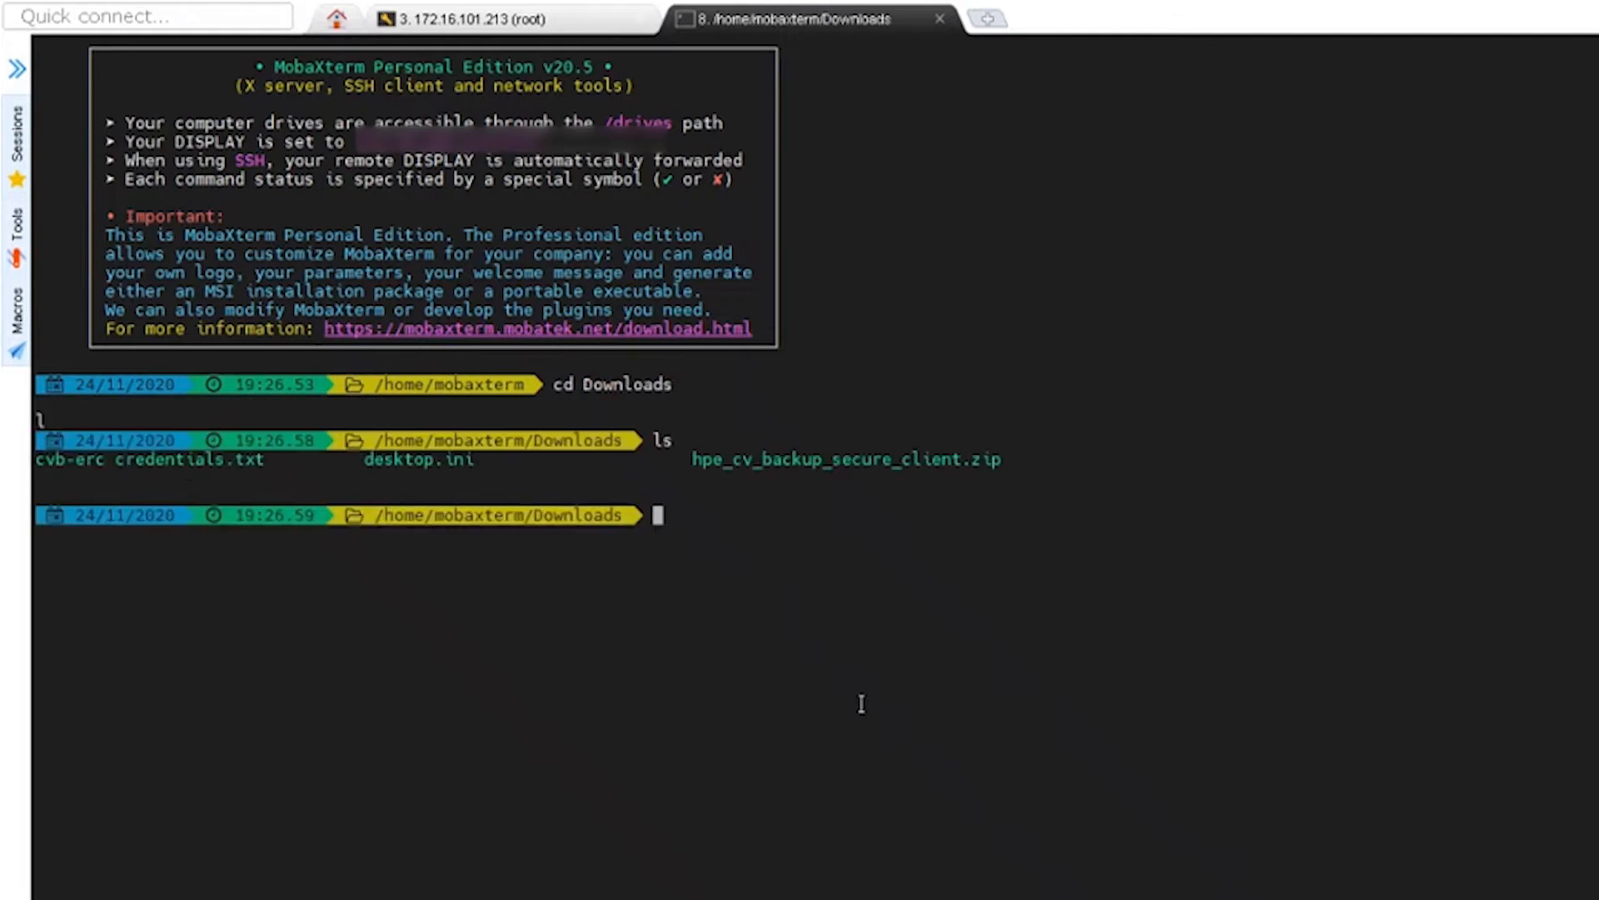
pyautogui.write('scp')
# In the root SSH session, create the directory /opt/cloudvolumes and try to add a user named secureclient.
pyautogui.click(553, 30)
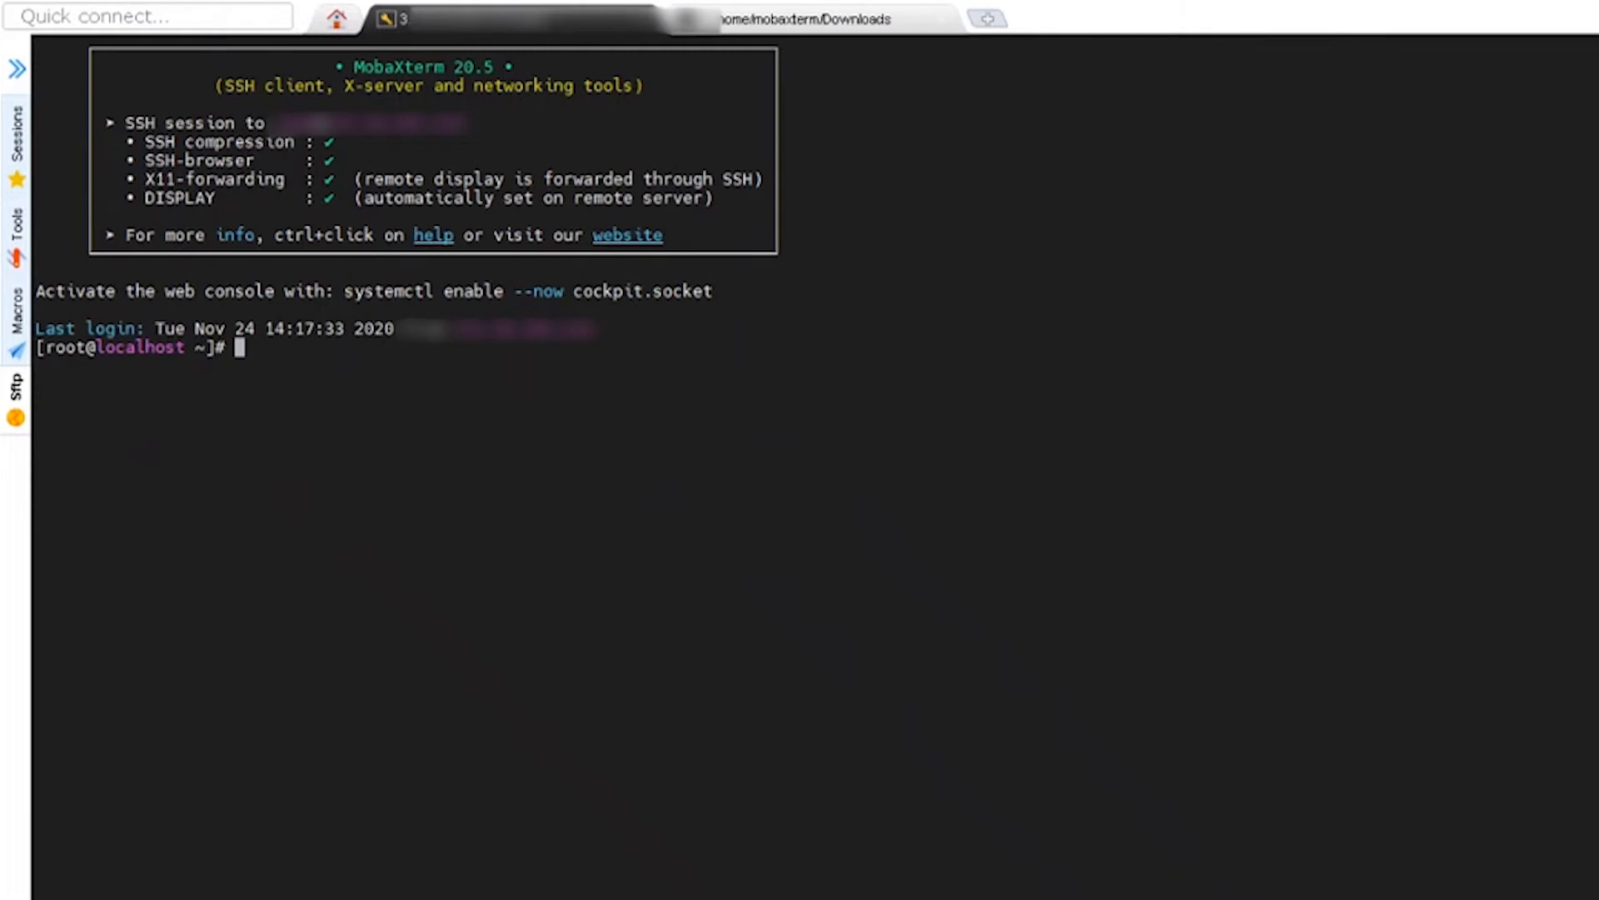
pyautogui.write('mkdir /opt/clou')
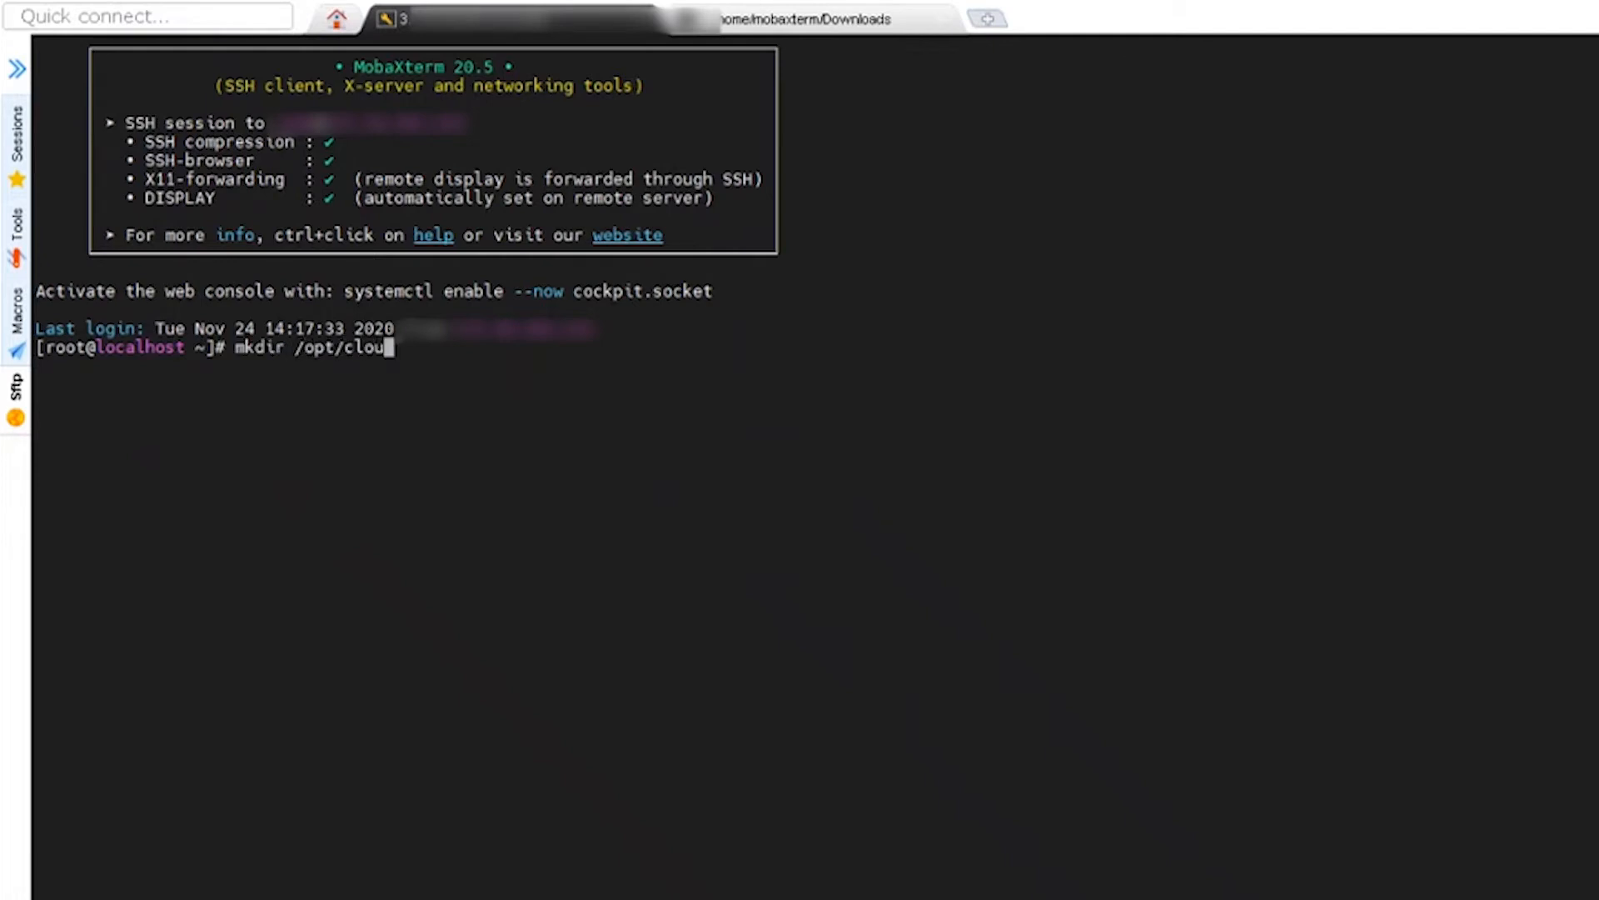
pyautogui.write('dvolumes')
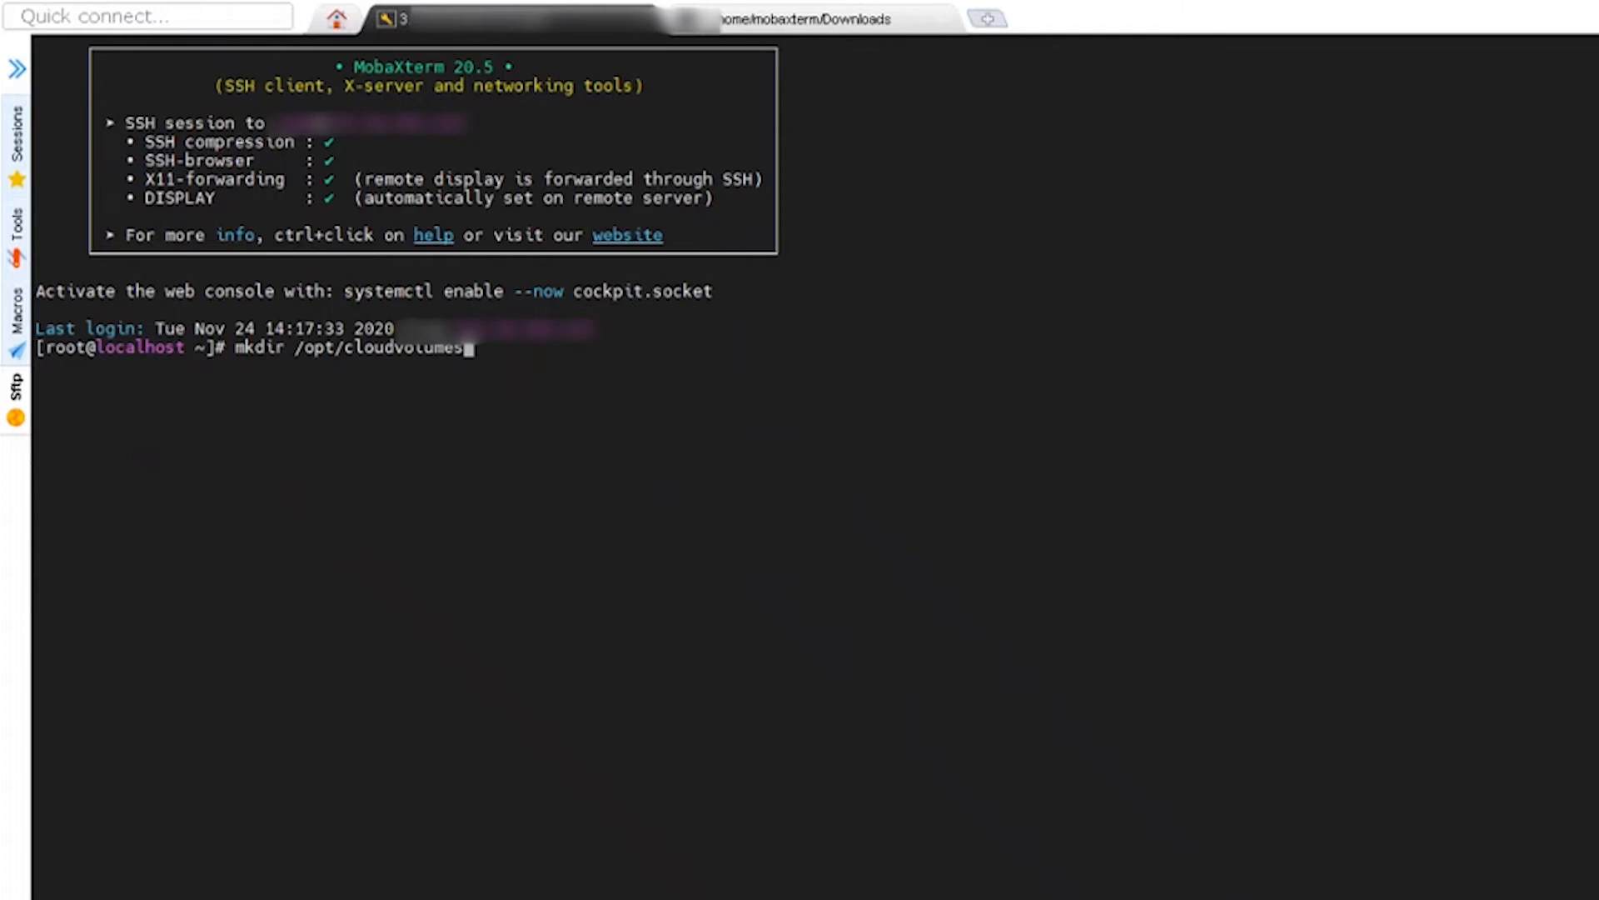
pyautogui.press('Return')
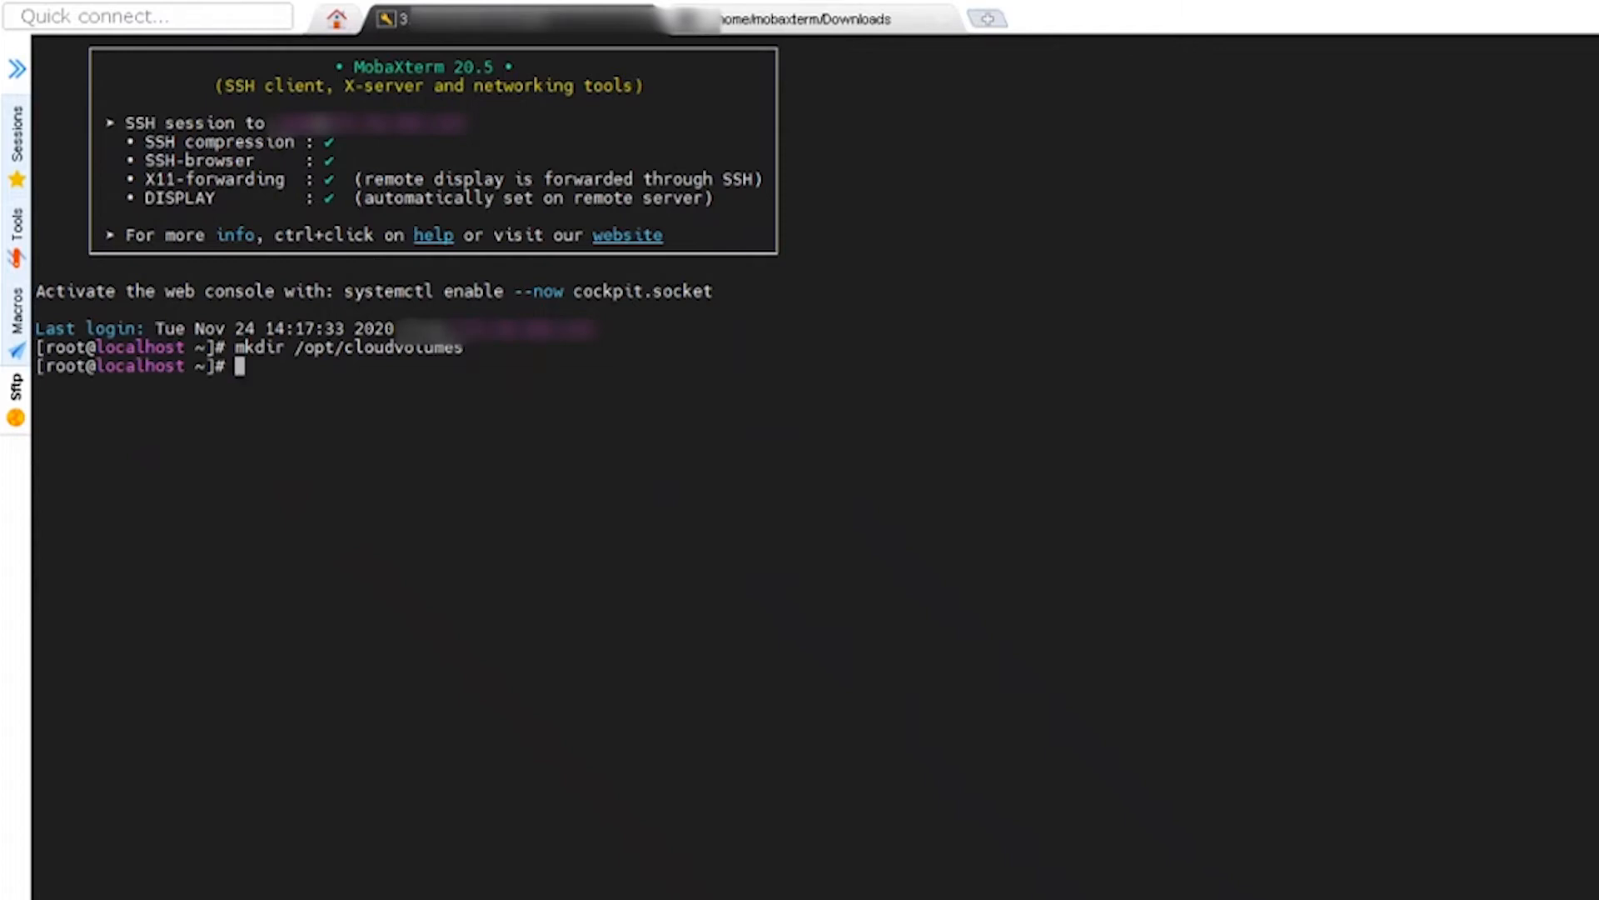
pyautogui.write('useradd secureclient')
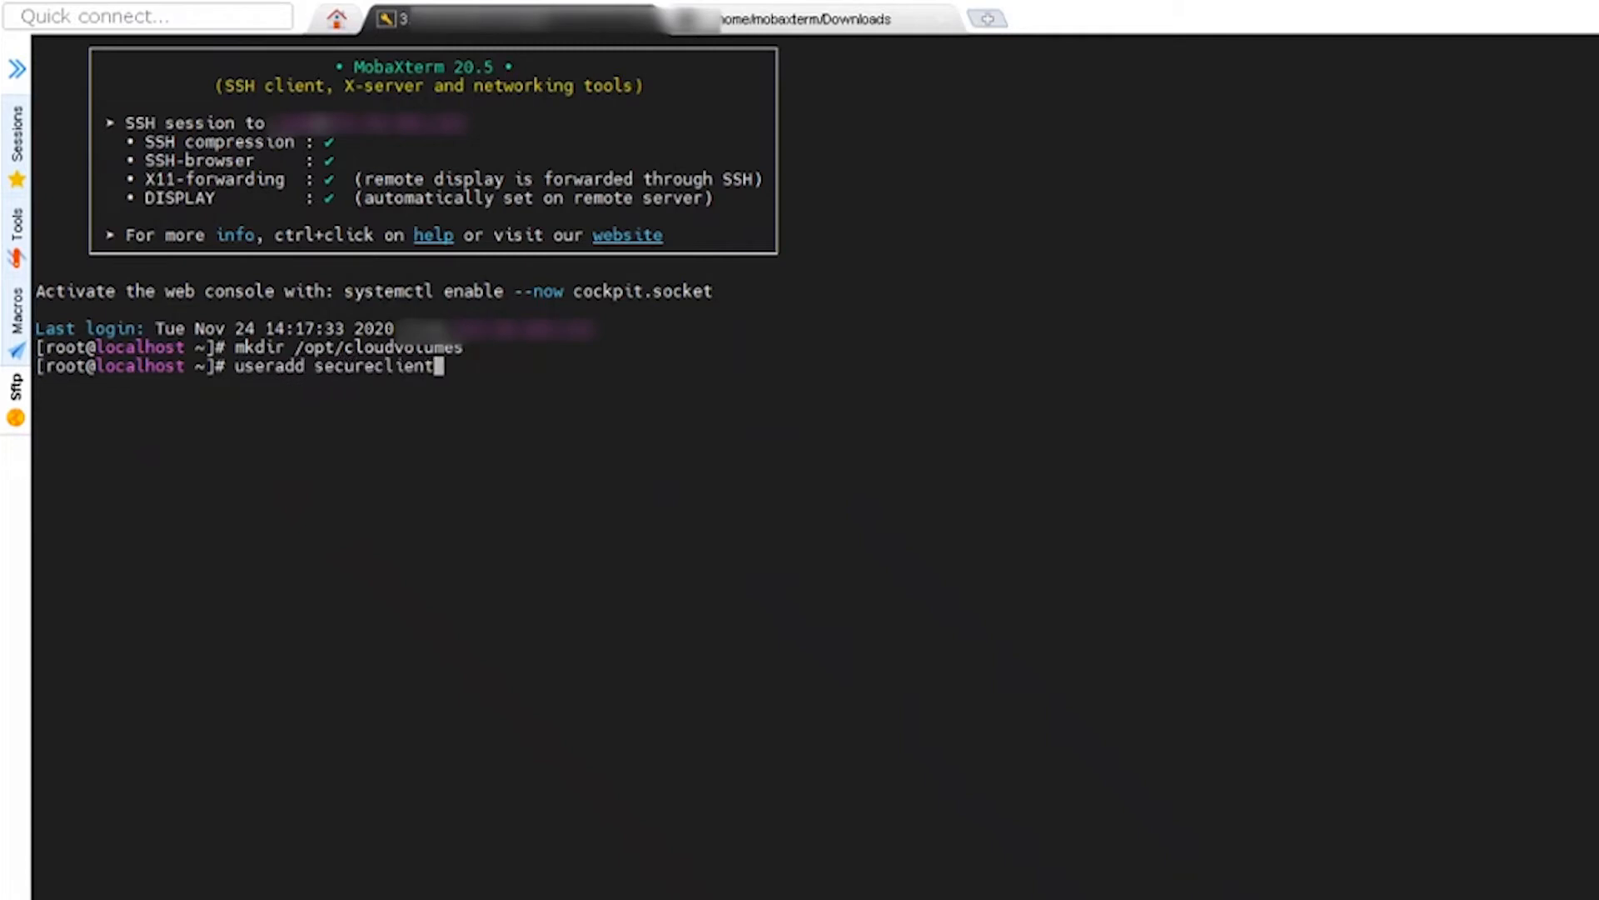
pyautogui.press('Return')
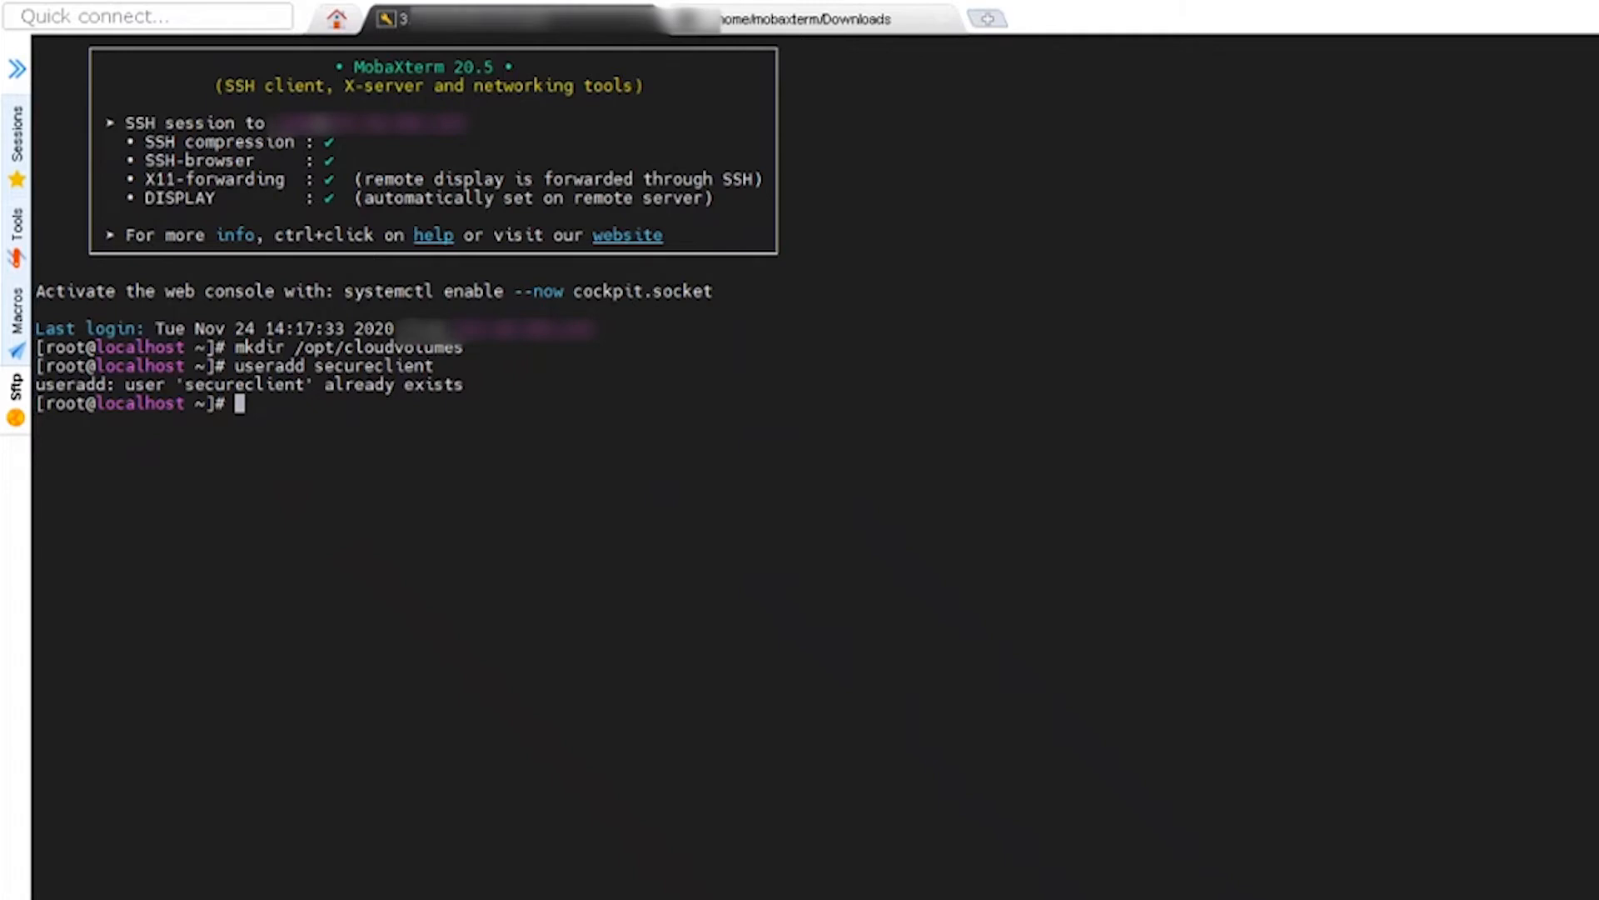
# From the local terminal, try to copy hpe_cv_backup_secure_client.zip with scp as root to /opt/cloudvolumes on 172.16.101.212.
pyautogui.click(738, 20)
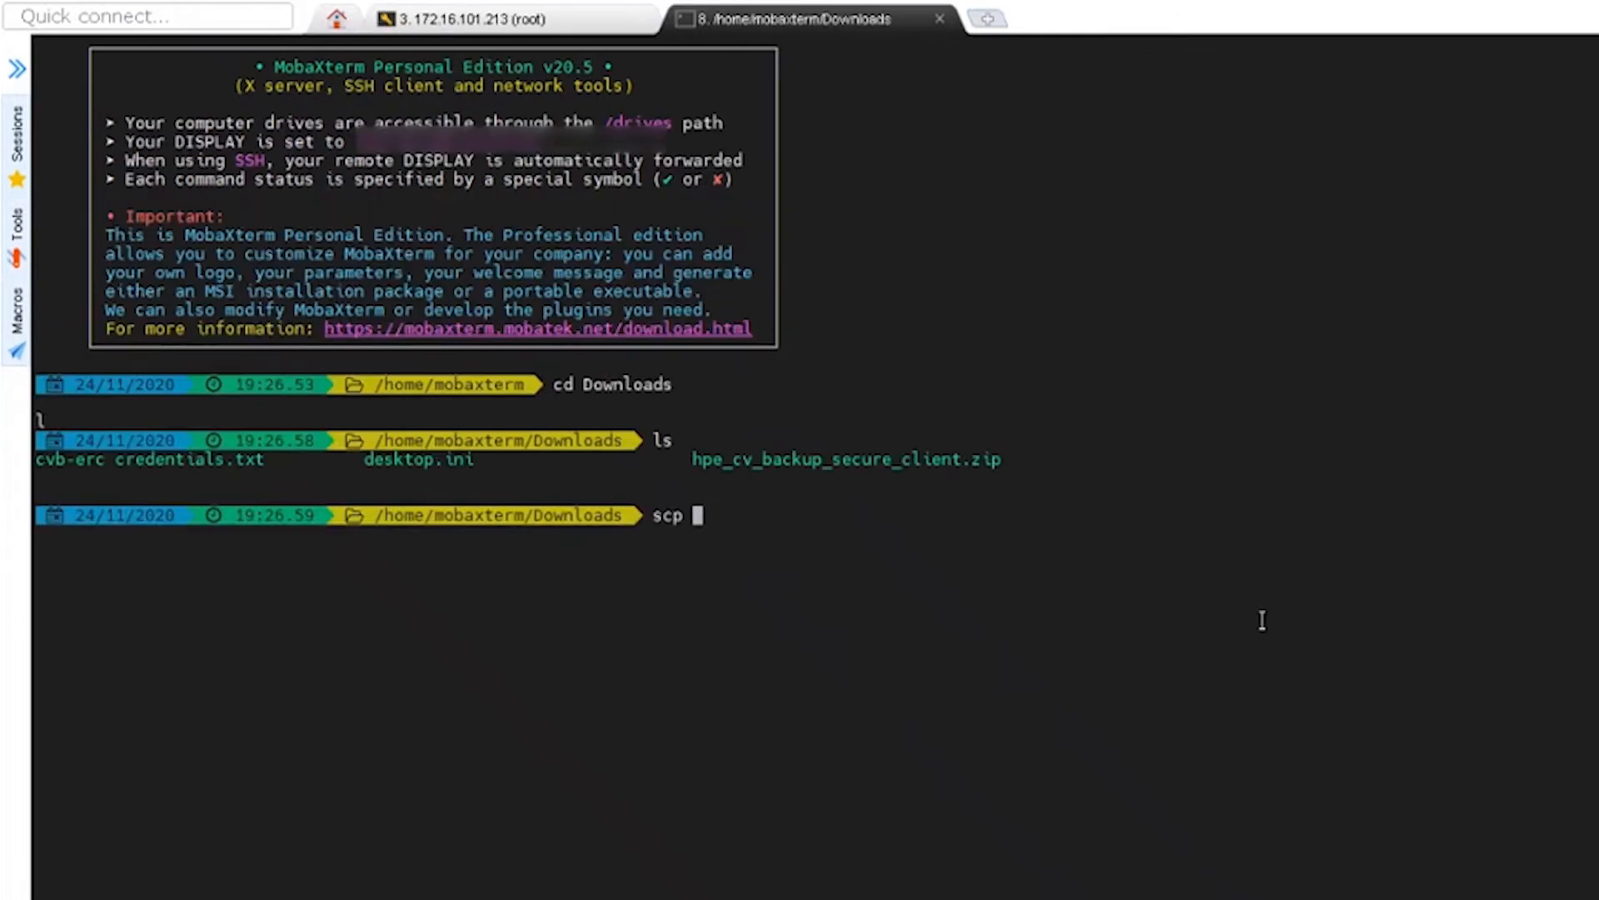
pyautogui.write('h')
pyautogui.press('Tab')
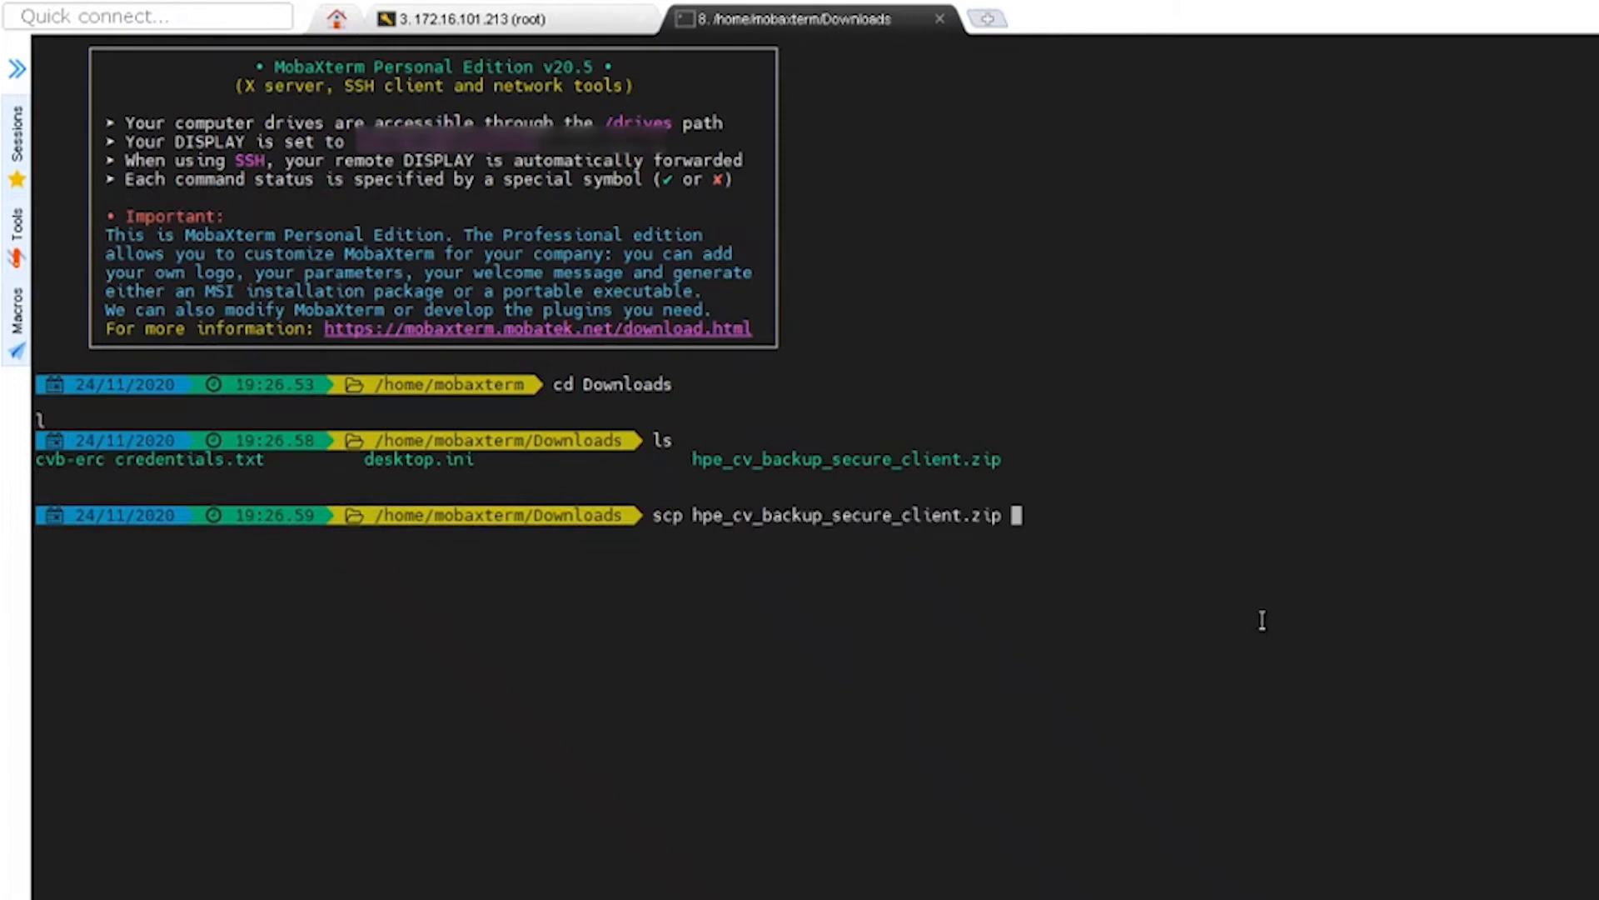
pyautogui.write('root@172.16.10')
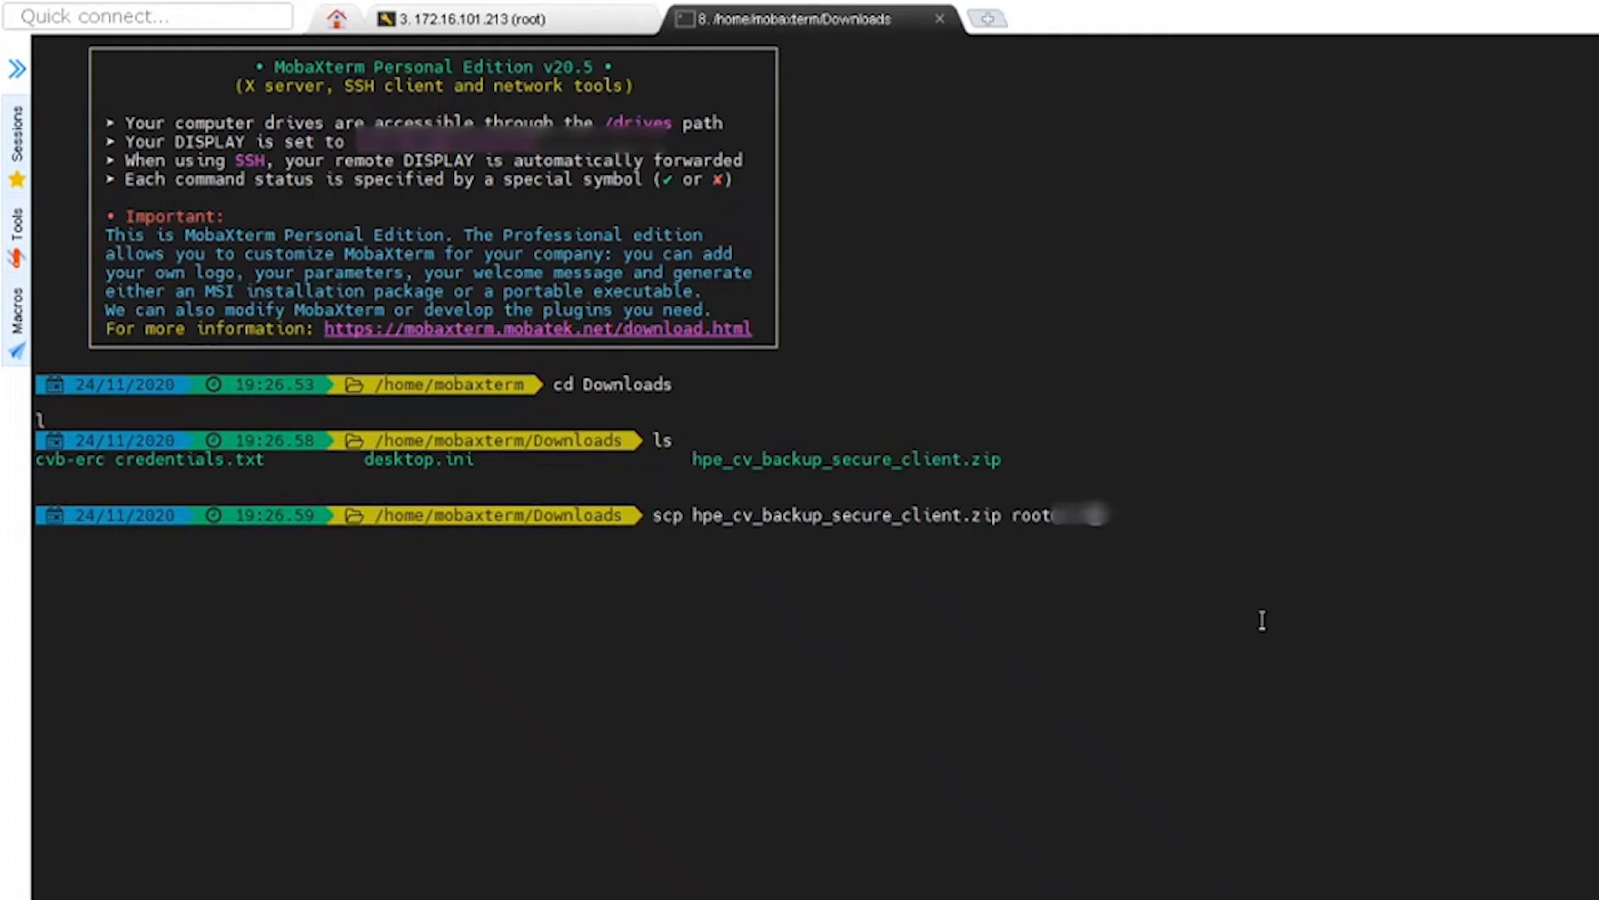
pyautogui.write('1.213')
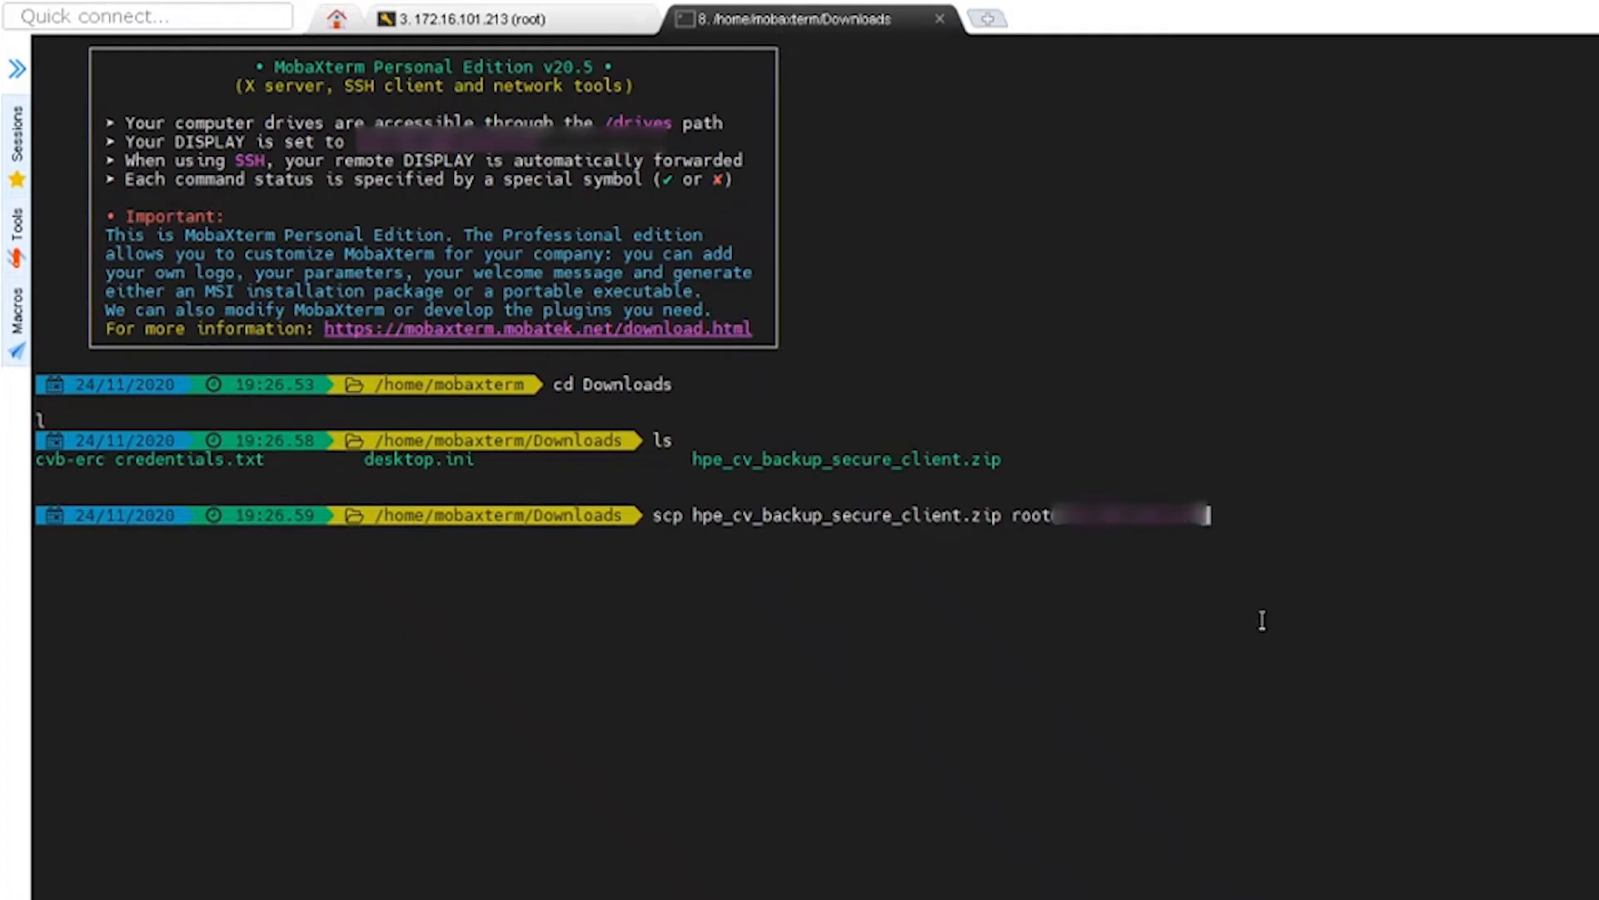
pyautogui.write(':/opt/cloudv')
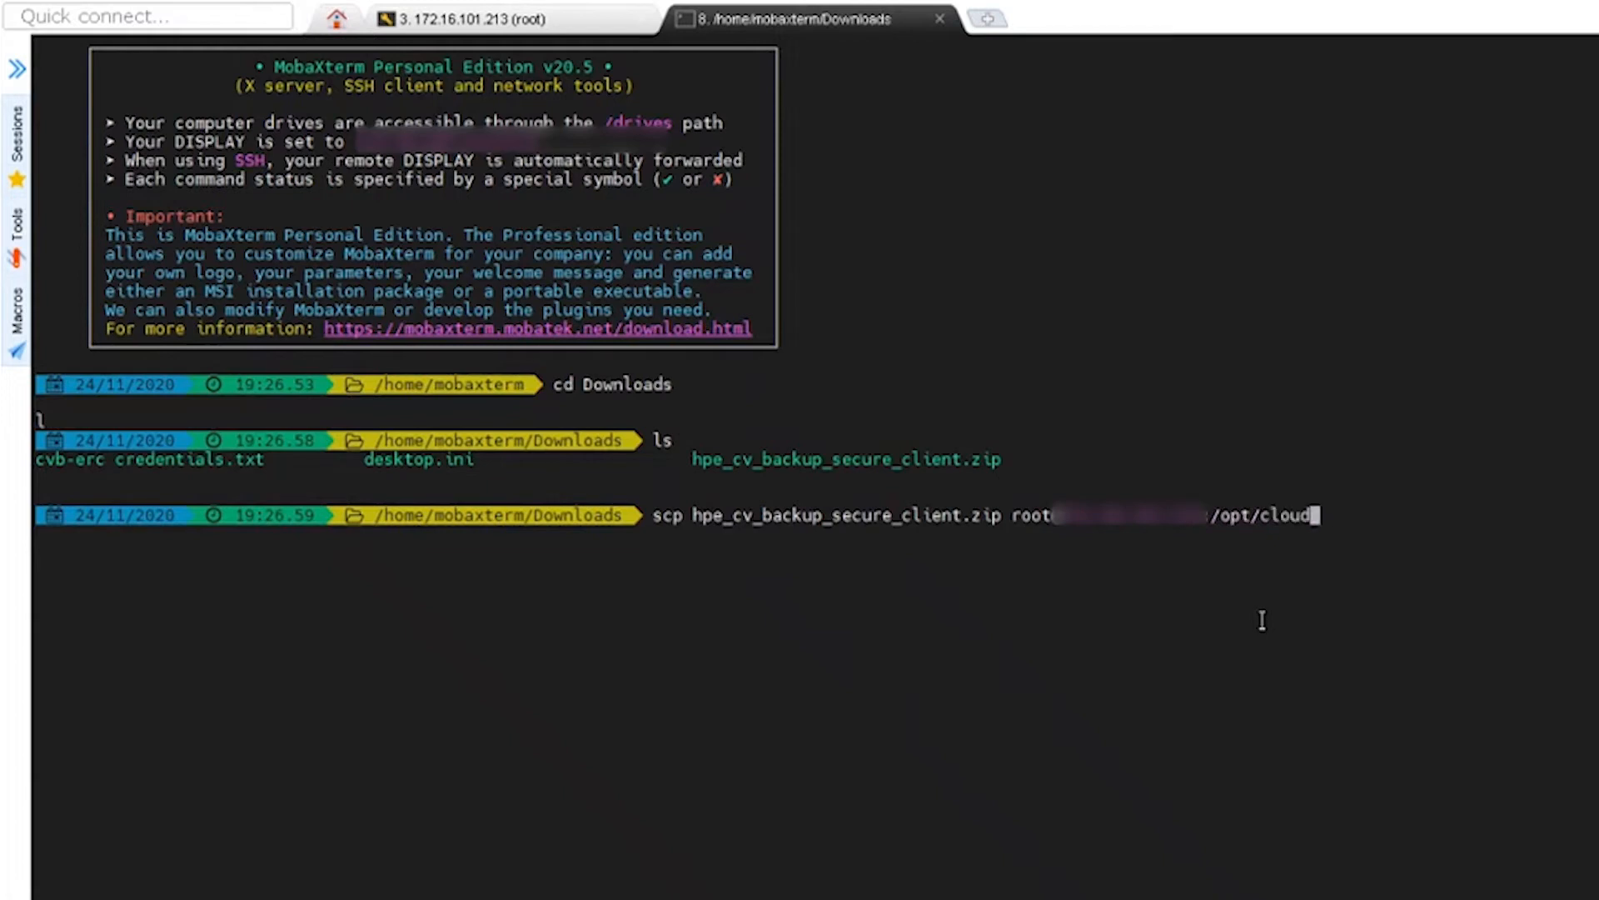
pyautogui.write('olumes')
pyautogui.press('Return')
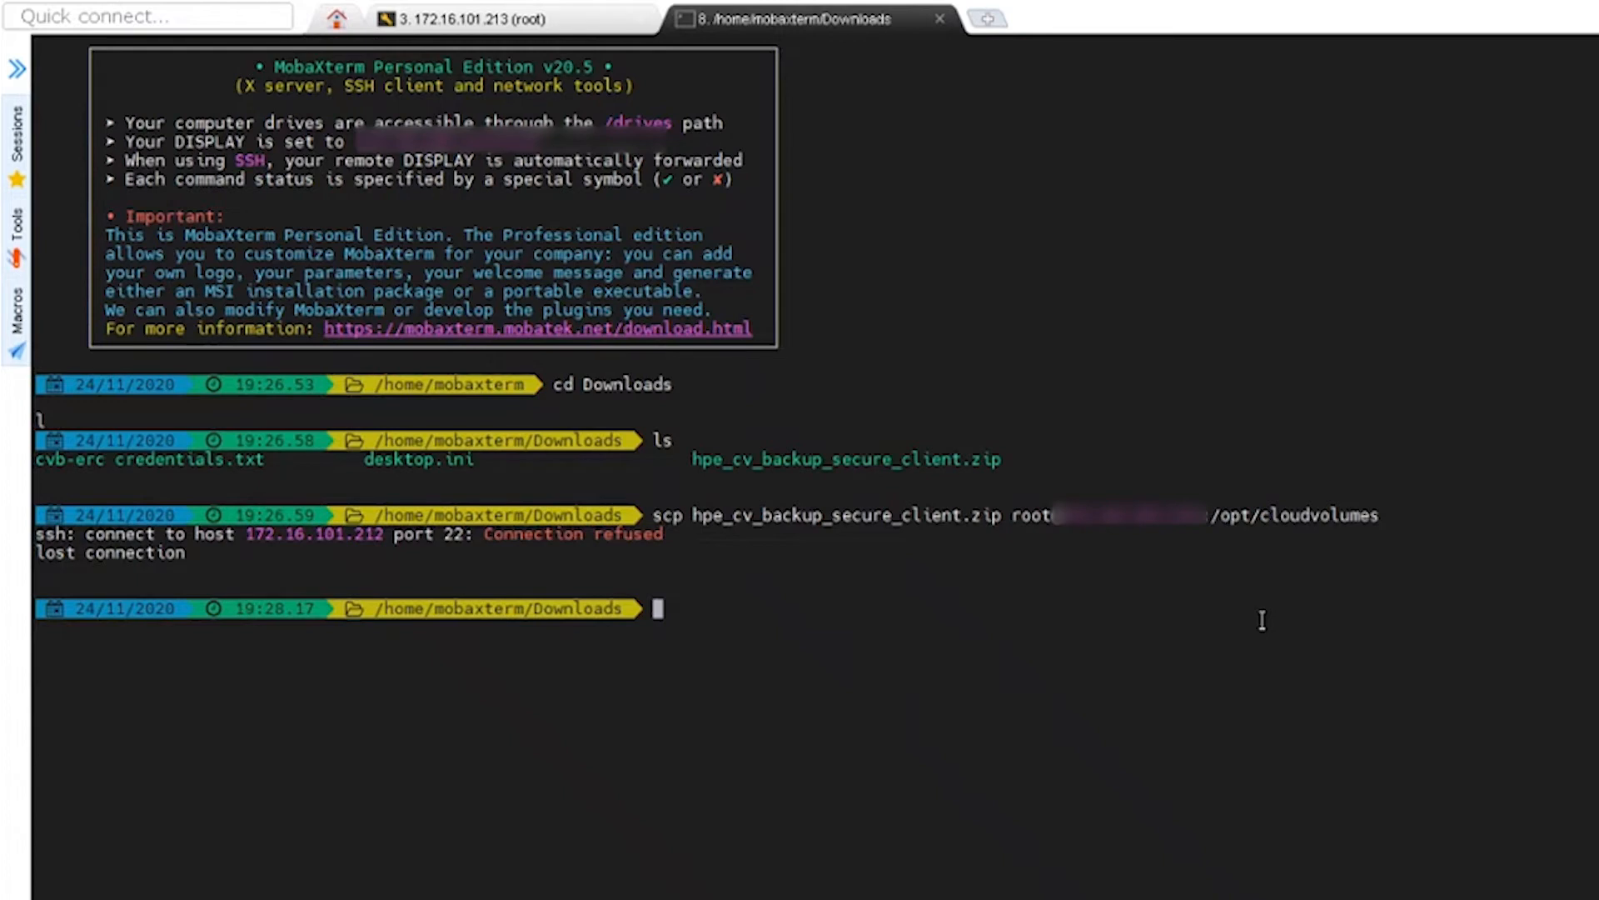
# Correct the host address in the previous scp command to 172.16.101.213 and run the copy again.
pyautogui.press('Up')
pyautogui.hotkey('ctrl', 'Left')
pyautogui.hotkey('ctrl', 'Left')
pyautogui.press('Left')
pyautogui.press('Left')
pyautogui.press('Return')
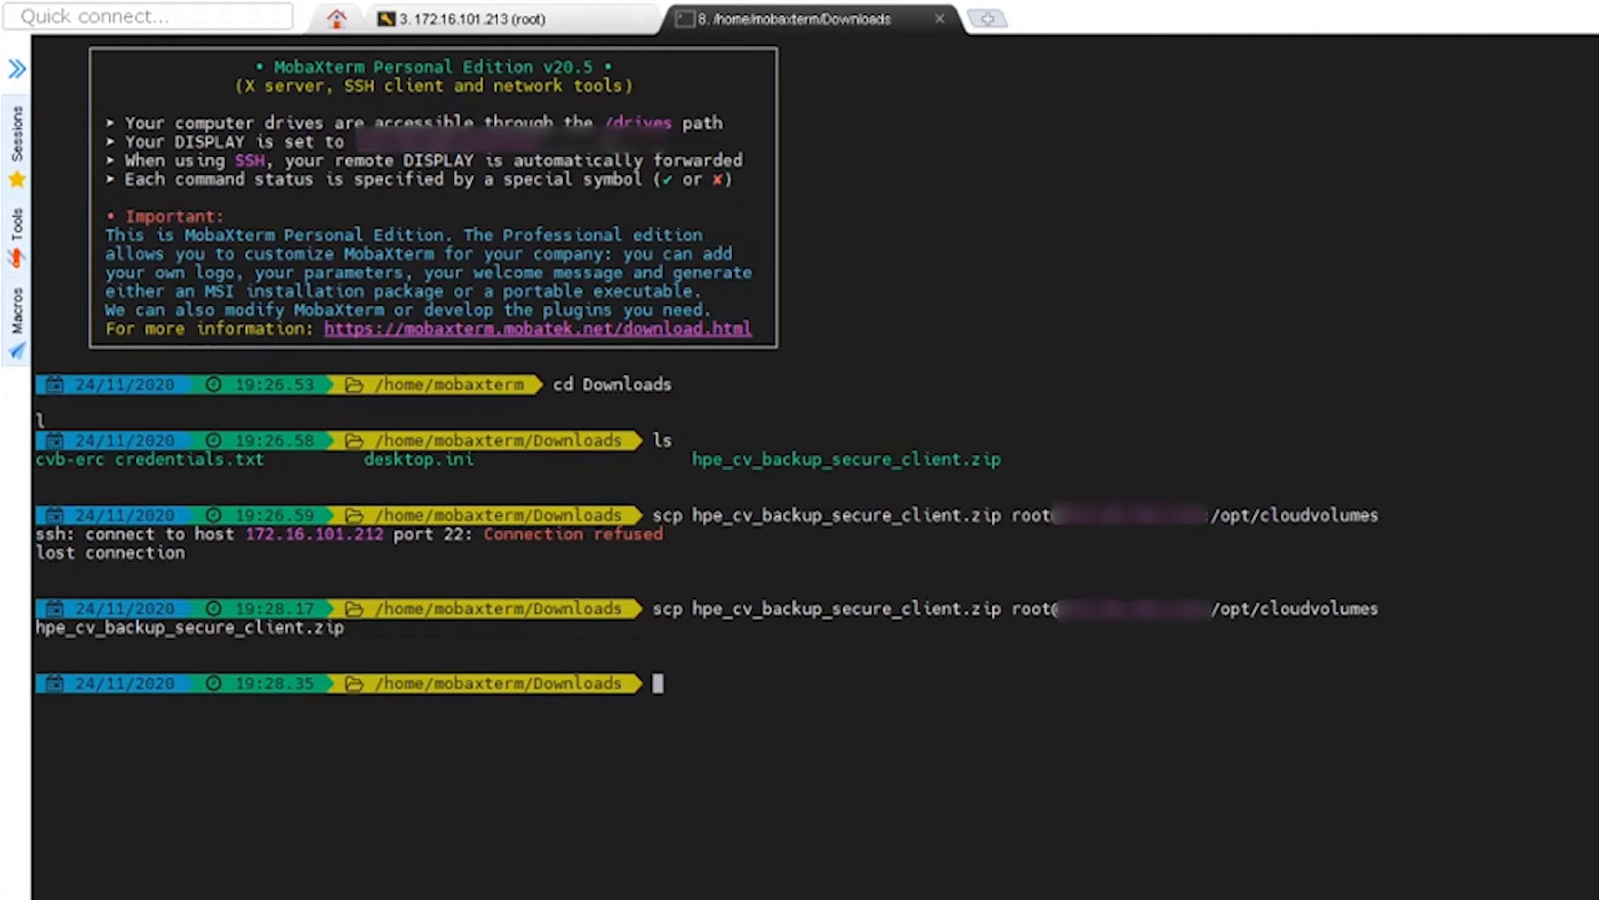
# In the root SSH session, change to the /opt/cloudvolumes directory and list its contents.
pyautogui.click(523, 18)
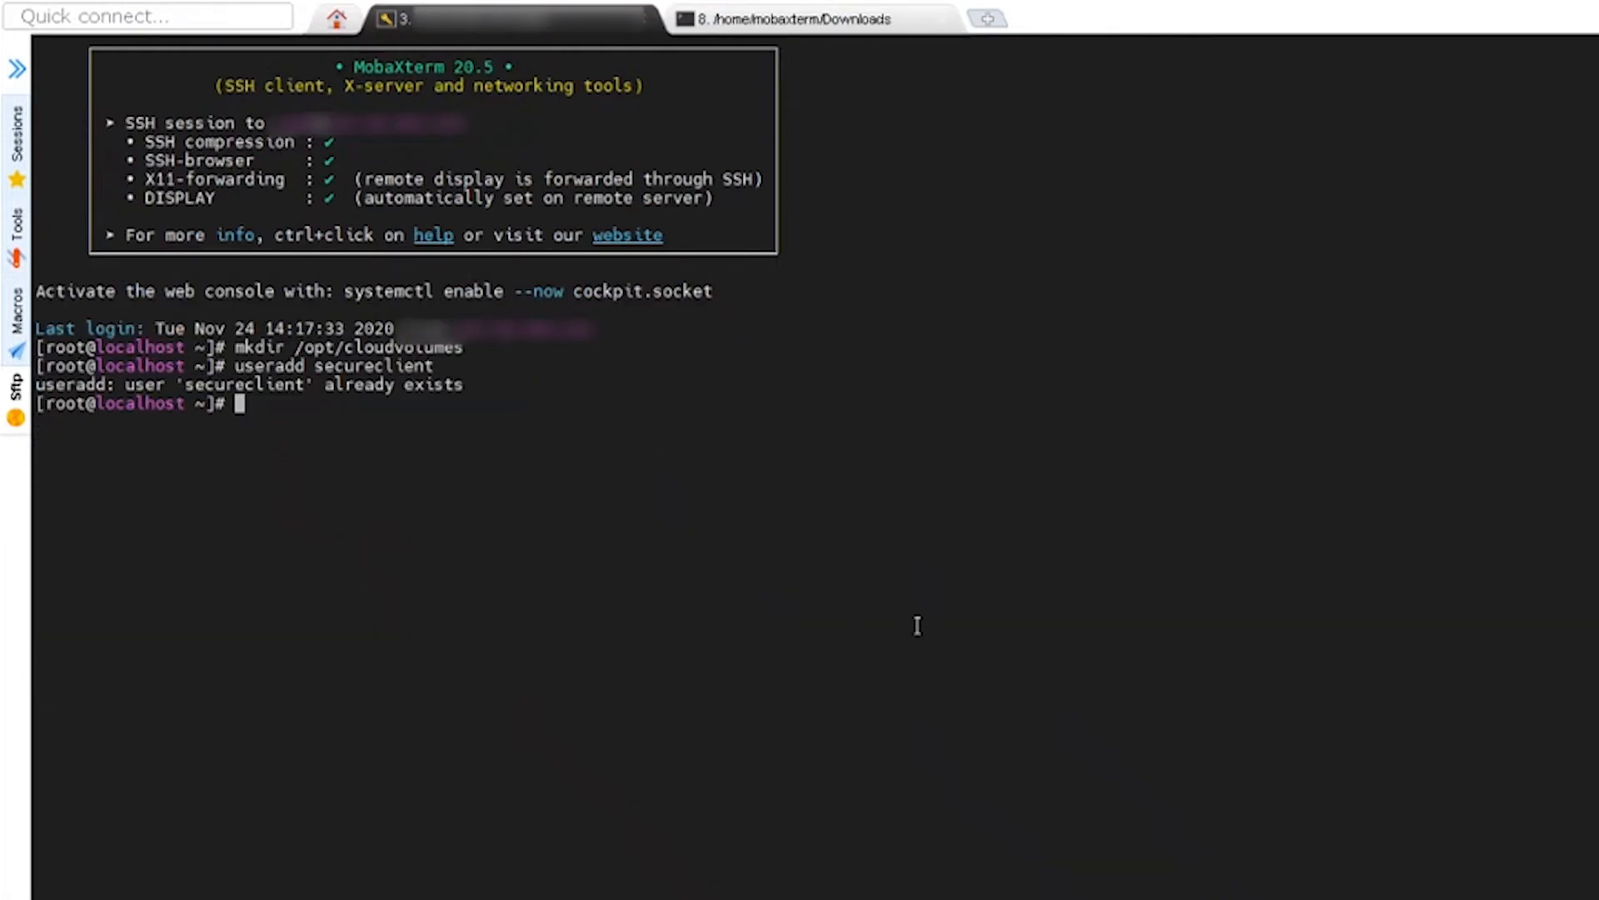
pyautogui.write('cd /opt/')
pyautogui.write('vc')
pyautogui.press('BackSpace')
pyautogui.press('BackSpace')
pyautogui.write('clou')
pyautogui.press('Tab')
pyautogui.press('Return')
pyautogui.write('ls')
pyautogui.press('Return')
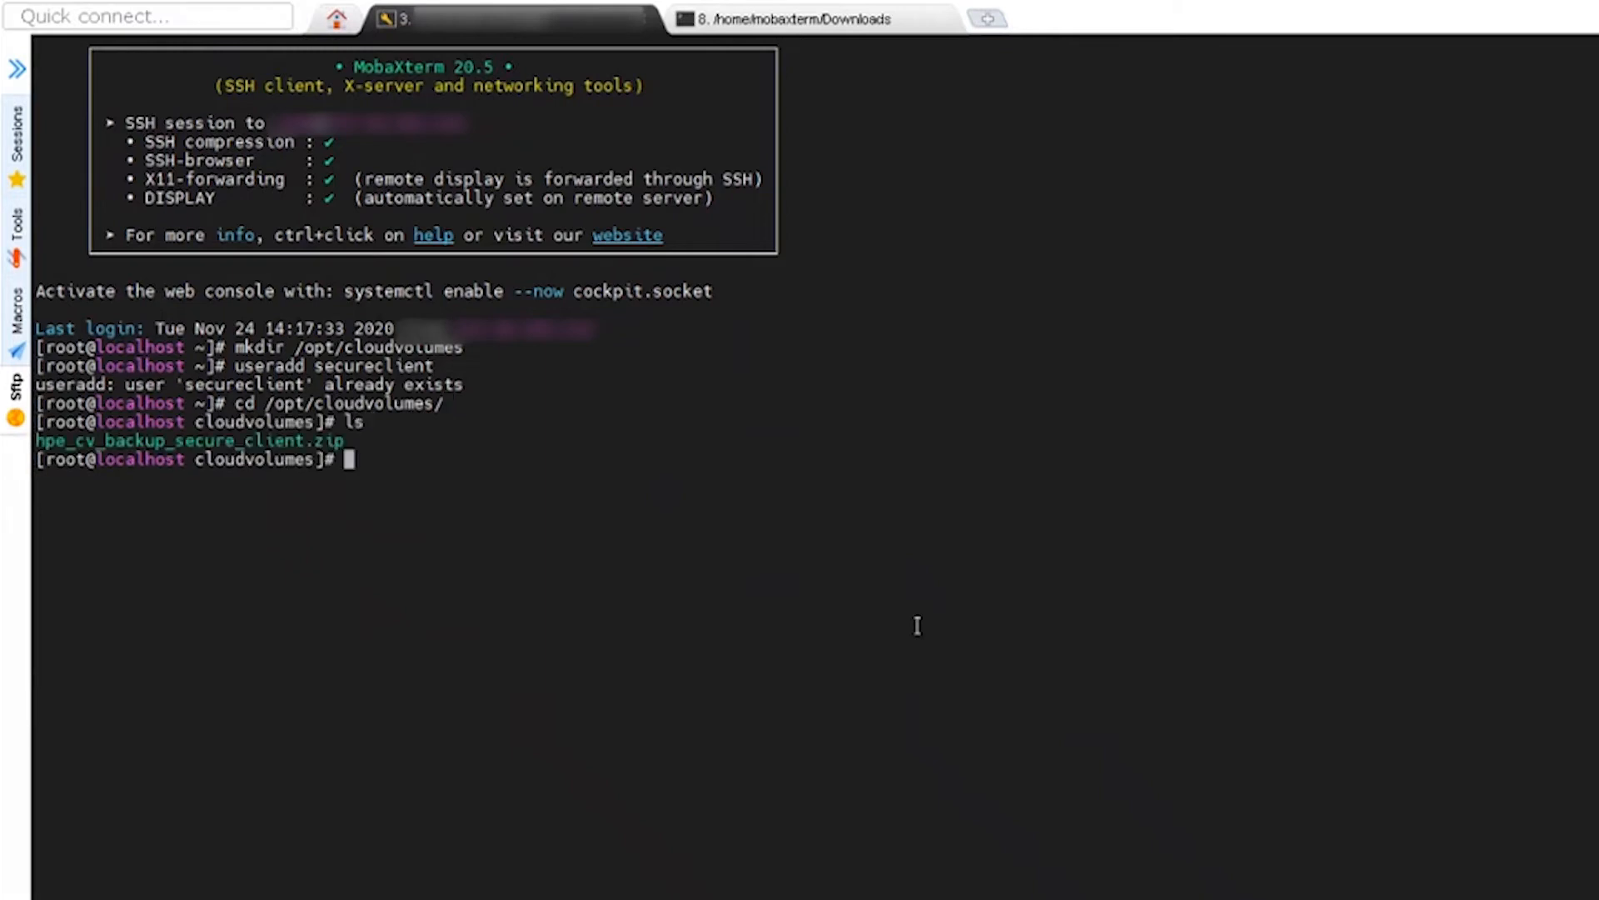
# Unzip hpe_cv_backup_secure_client.zip in the cloudvolumes directory.
pyautogui.write('unzip hp')
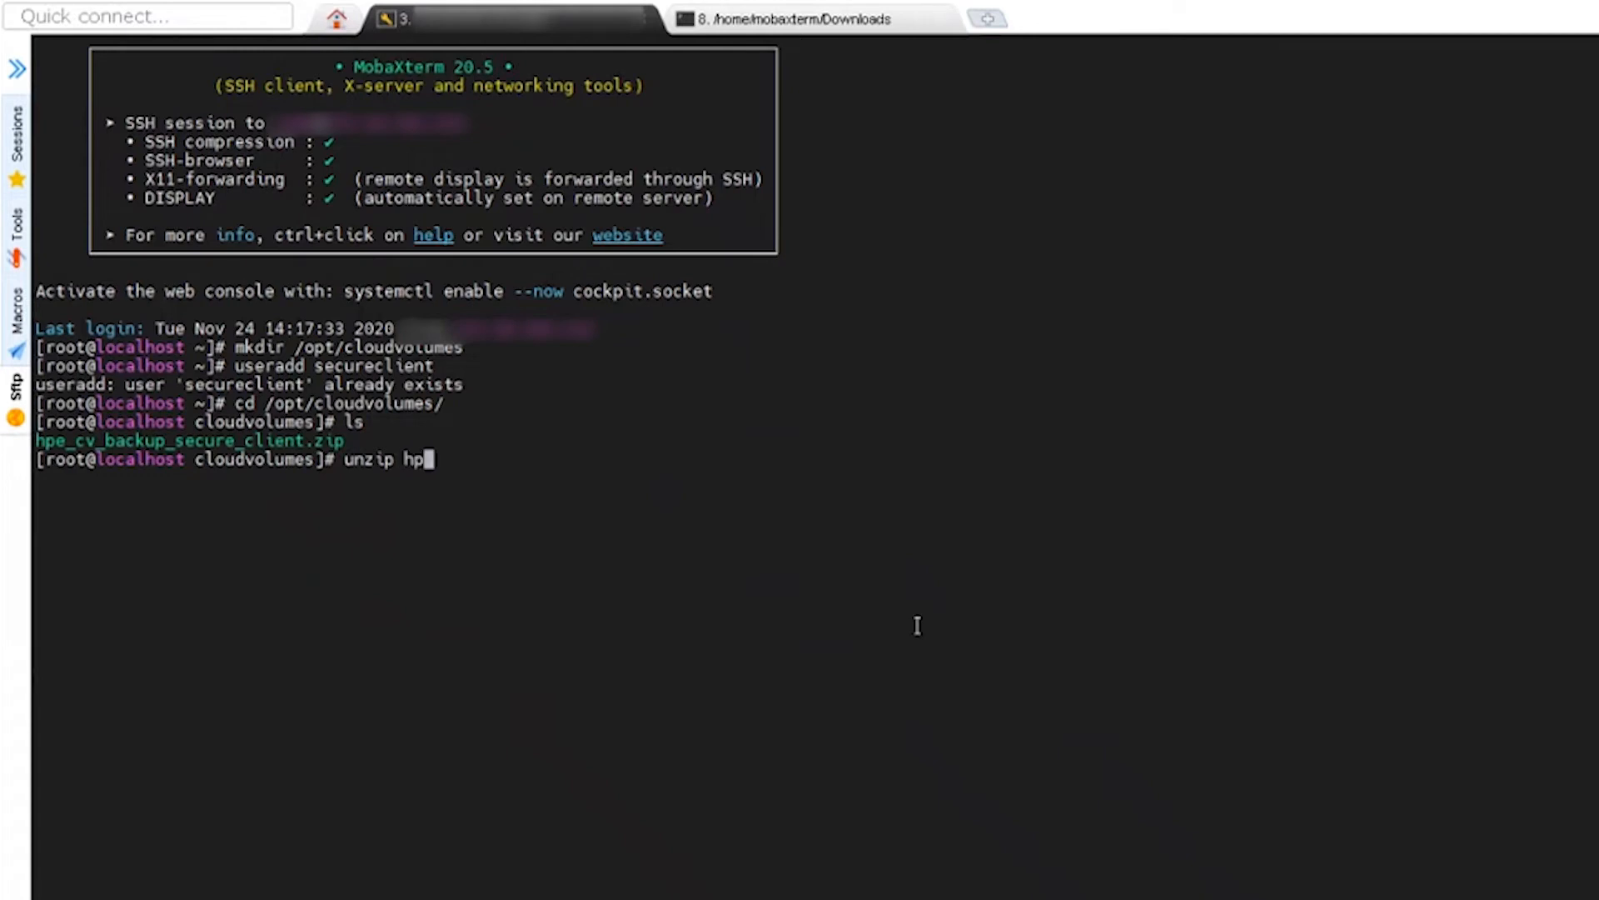
pyautogui.press('Tab')
pyautogui.press('Return')
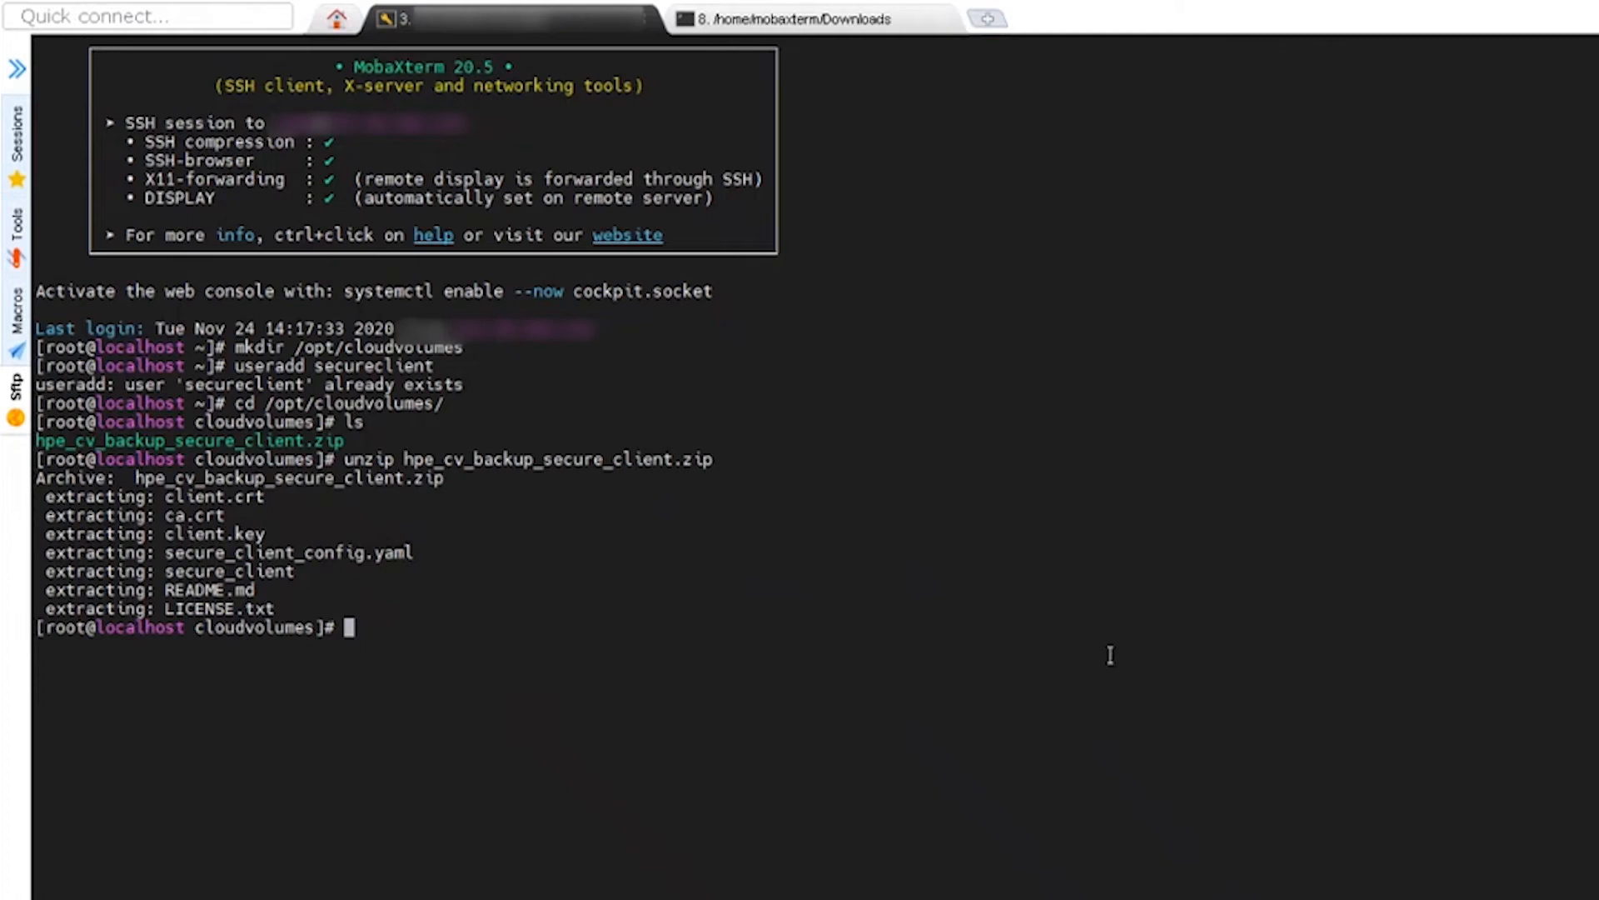
# Recursively change the owner and group of /opt/cloudvolumes/ to secureclient:secureclient with chown.
pyautogui.write('chown -R se')
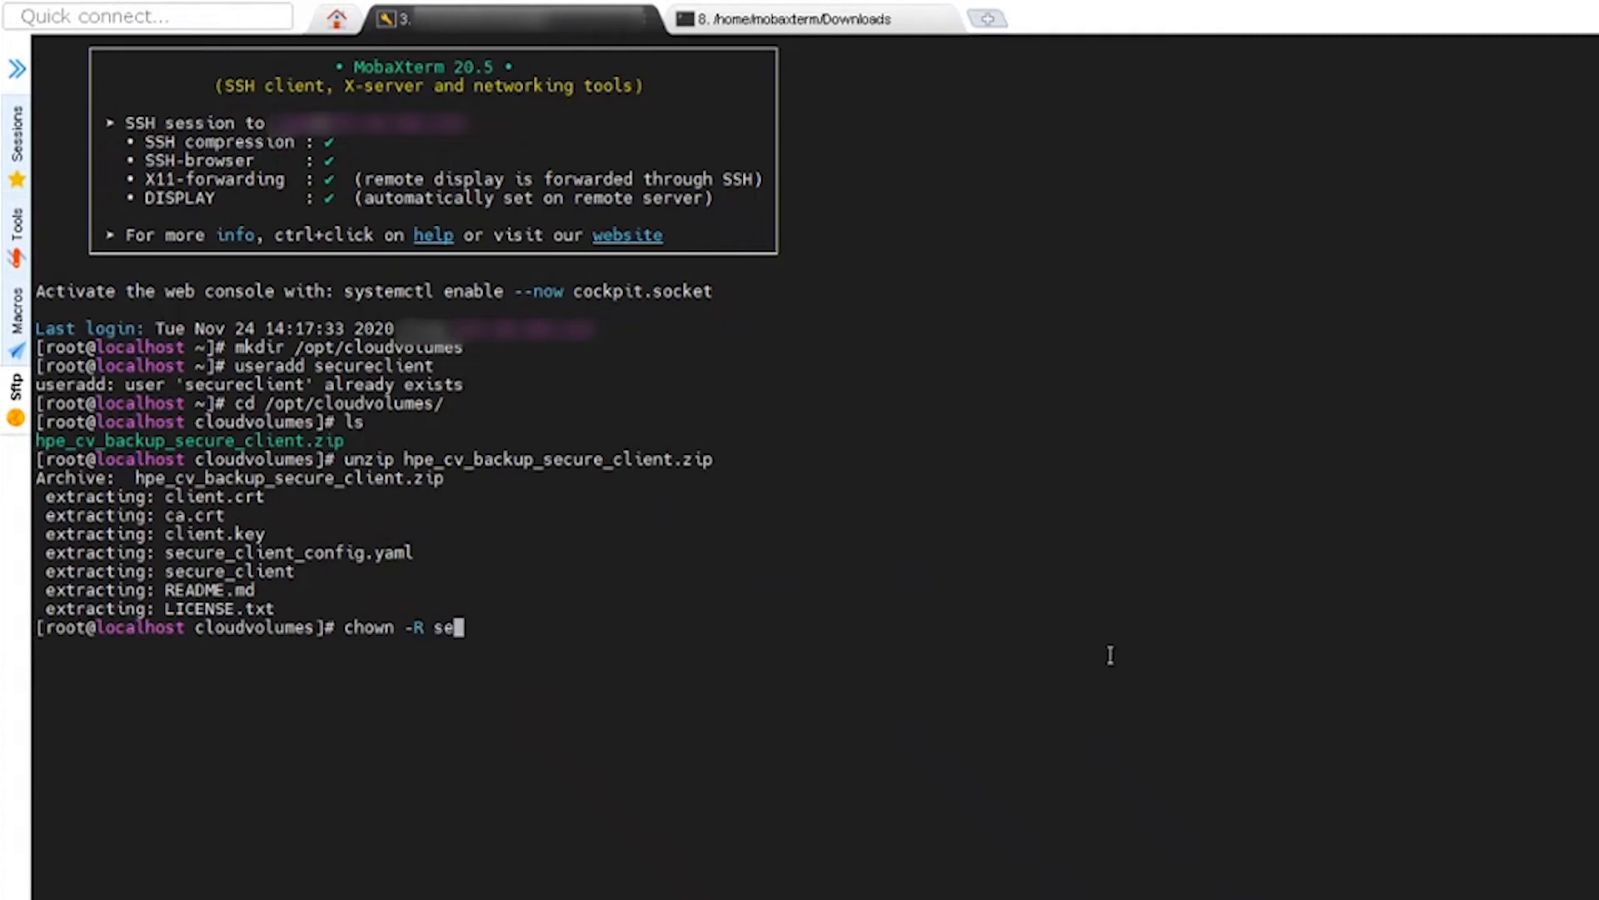
pyautogui.write('cureclient:')
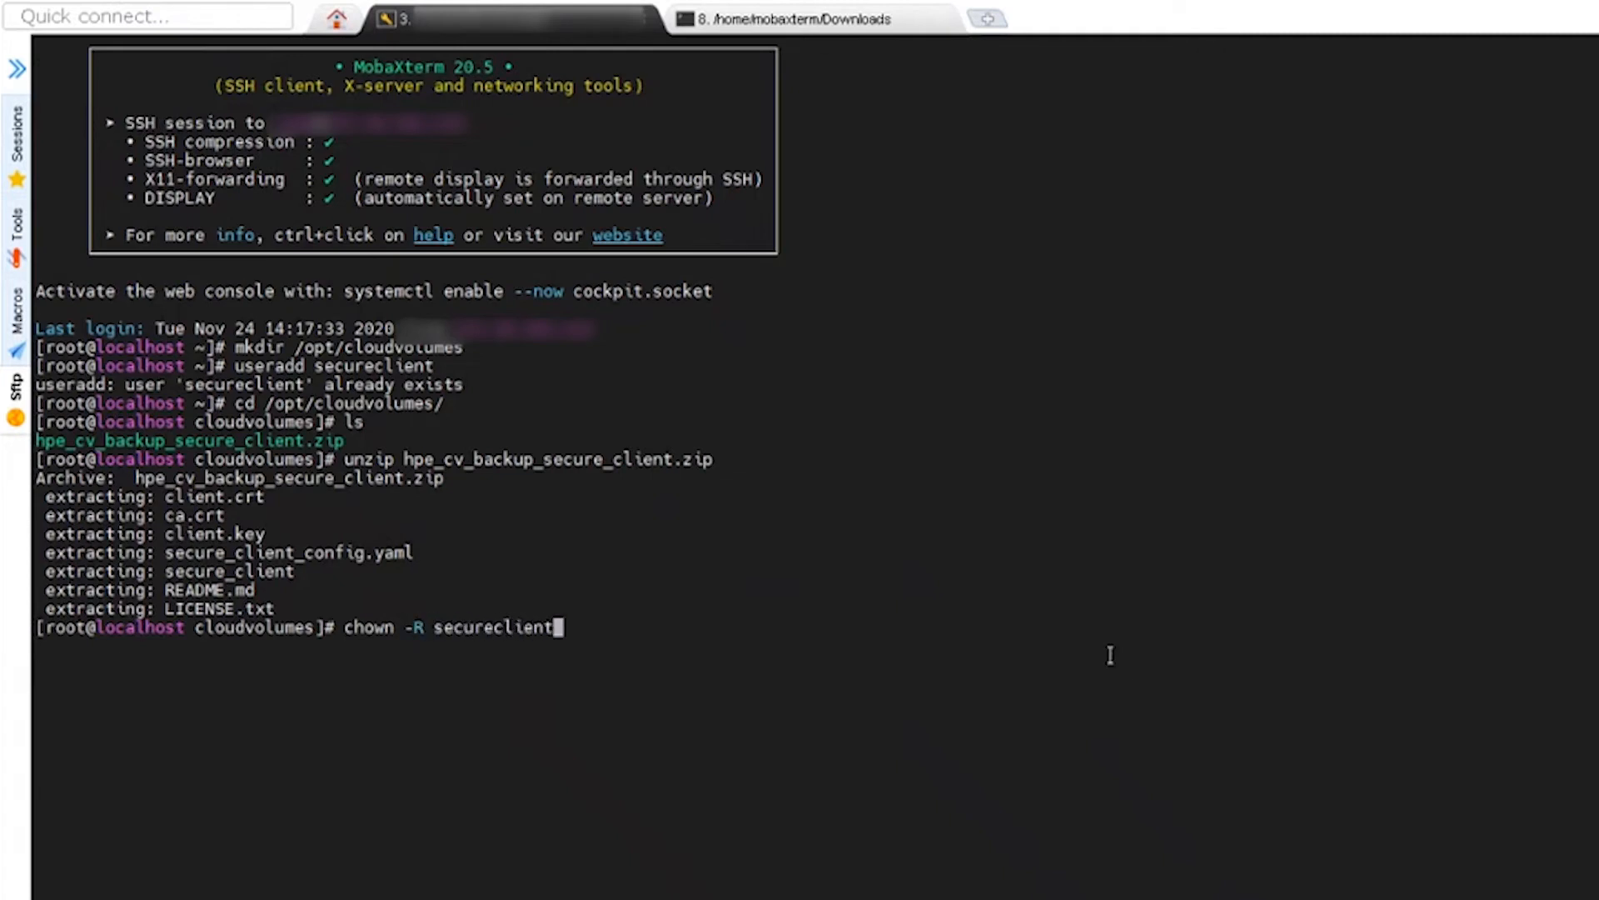
pyautogui.press('BackSpace')
pyautogui.press('BackSpace')
pyautogui.press('BackSpace')
pyautogui.press('BackSpace')
pyautogui.press('BackSpace')
pyautogui.press('BackSpace')
pyautogui.press('BackSpace')
pyautogui.write('client:secureclient')
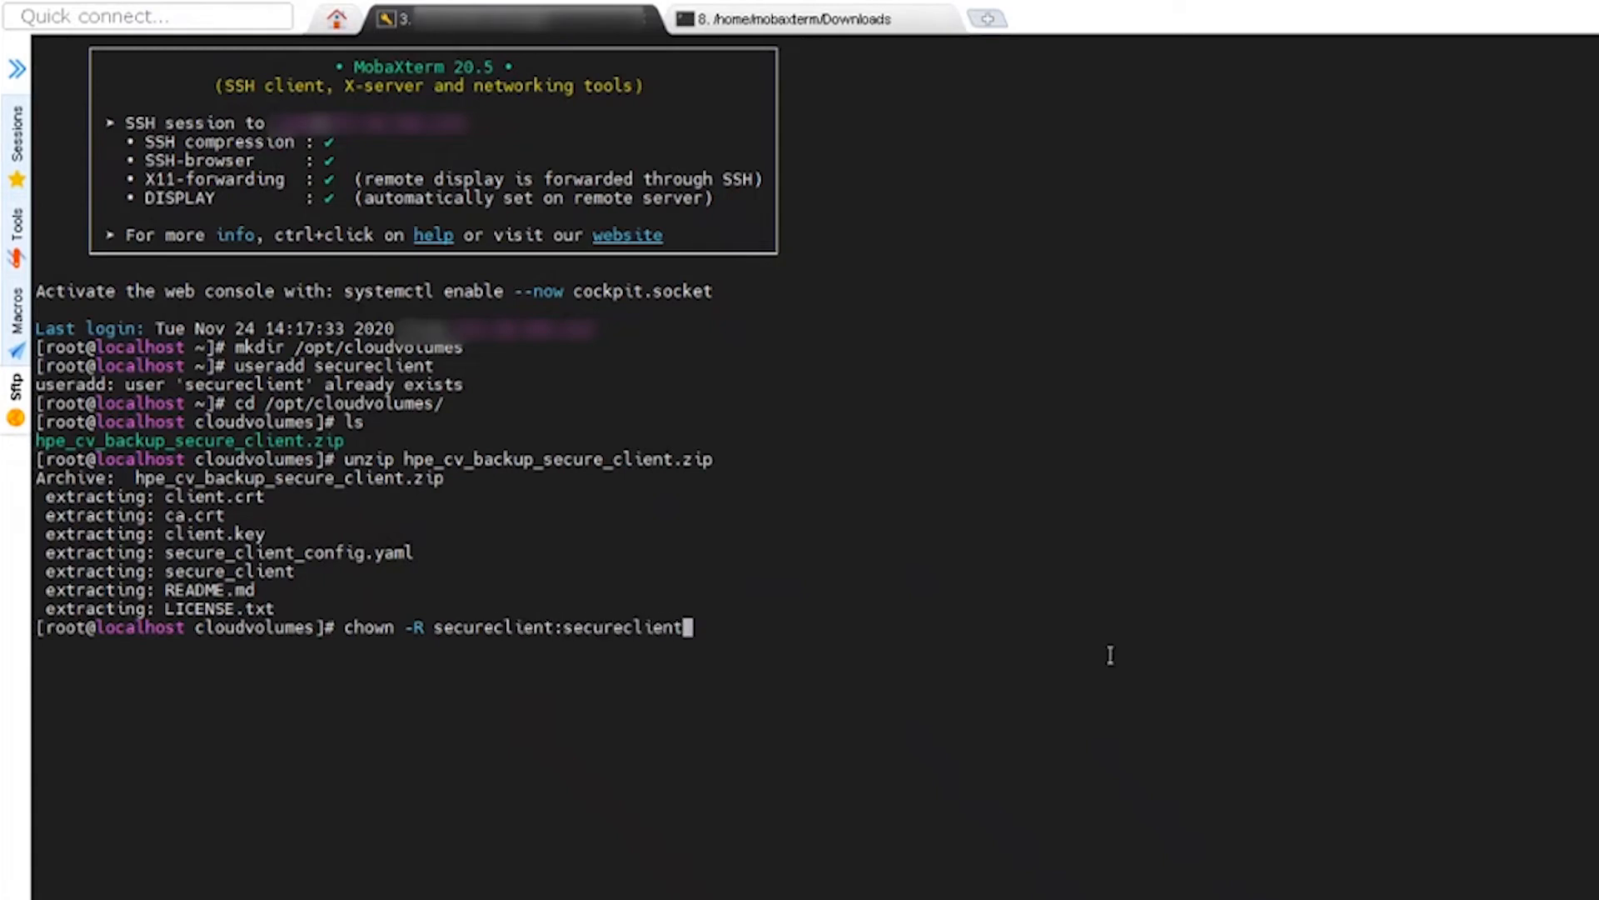
pyautogui.write(' /opt/')
pyautogui.press('Tab')
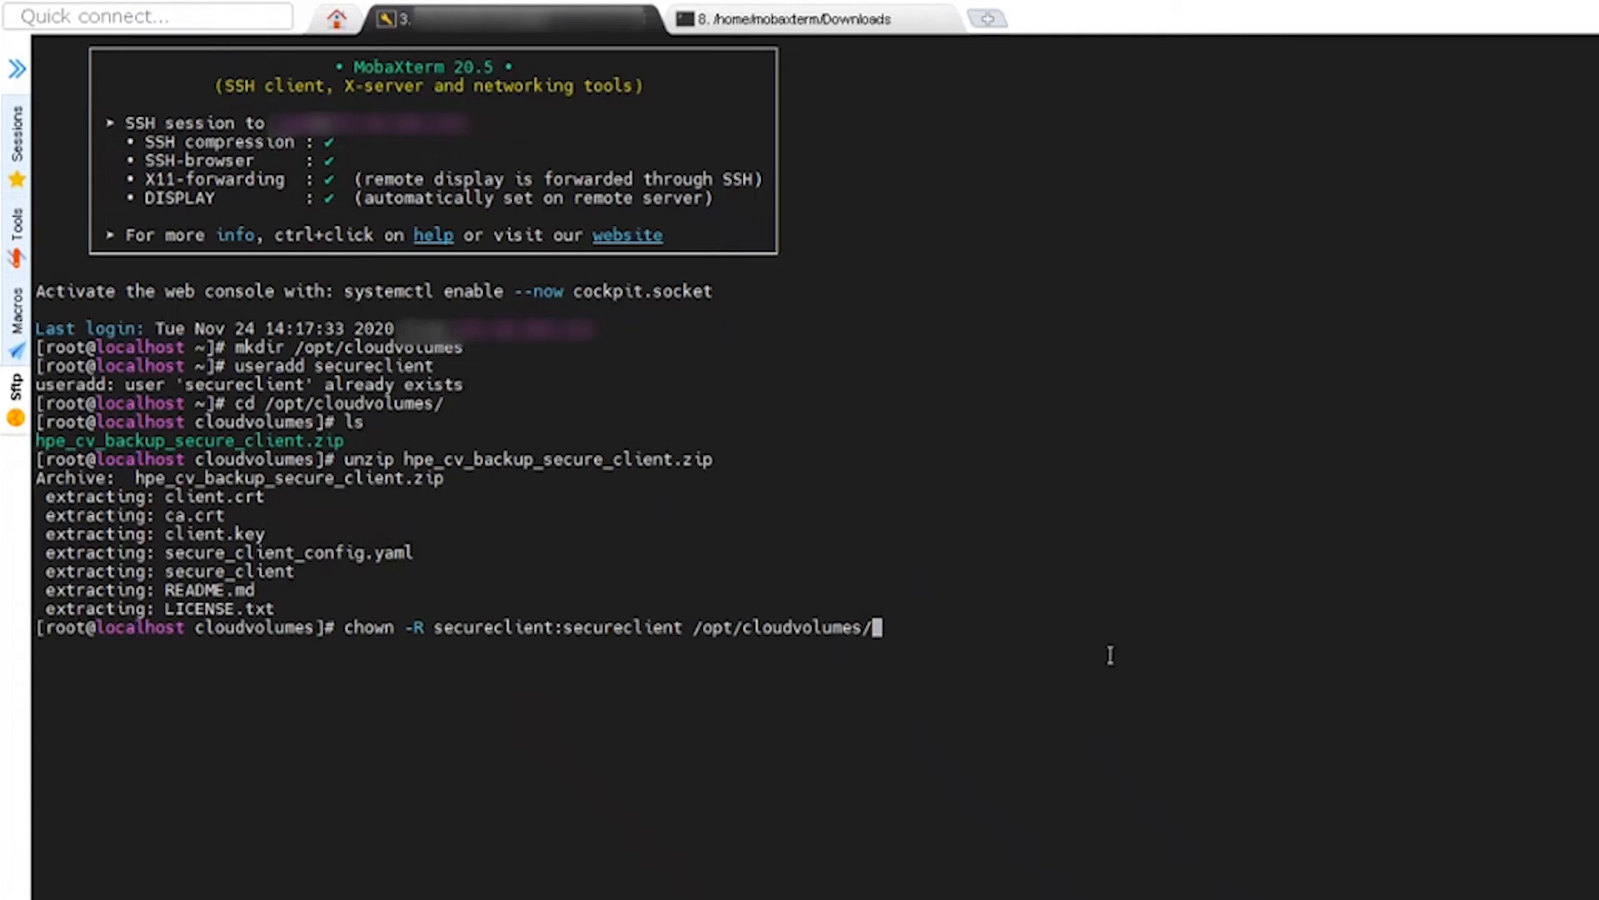
pyautogui.press('Return')
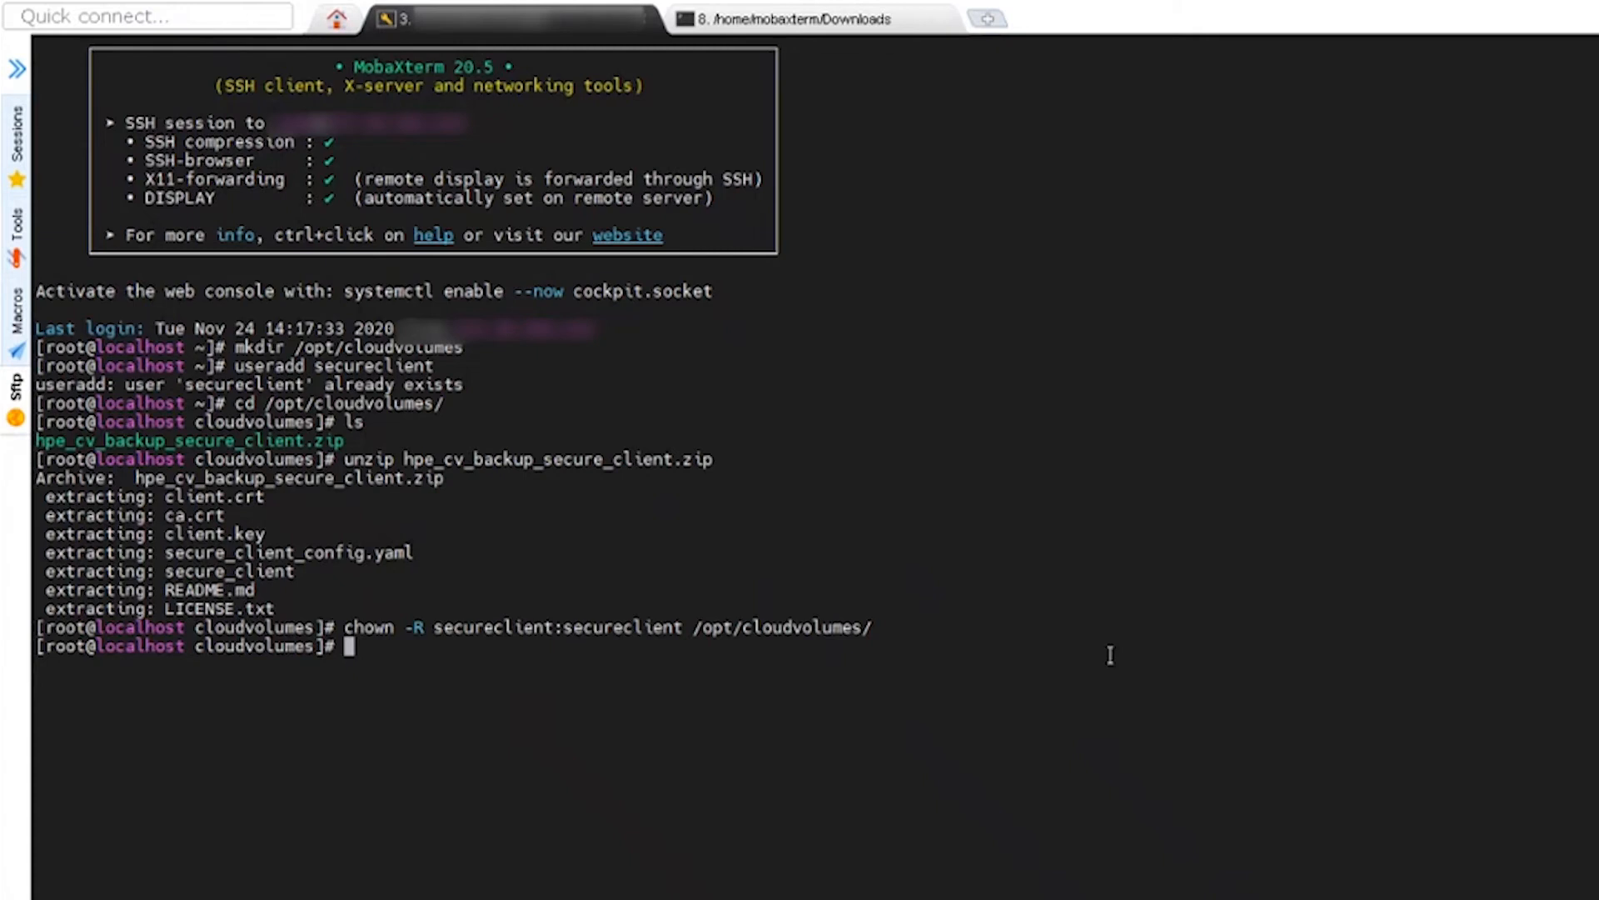
# List the extracted files and set the permissions of secure_client to 755.
pyautogui.write('ls')
pyautogui.press('Return')
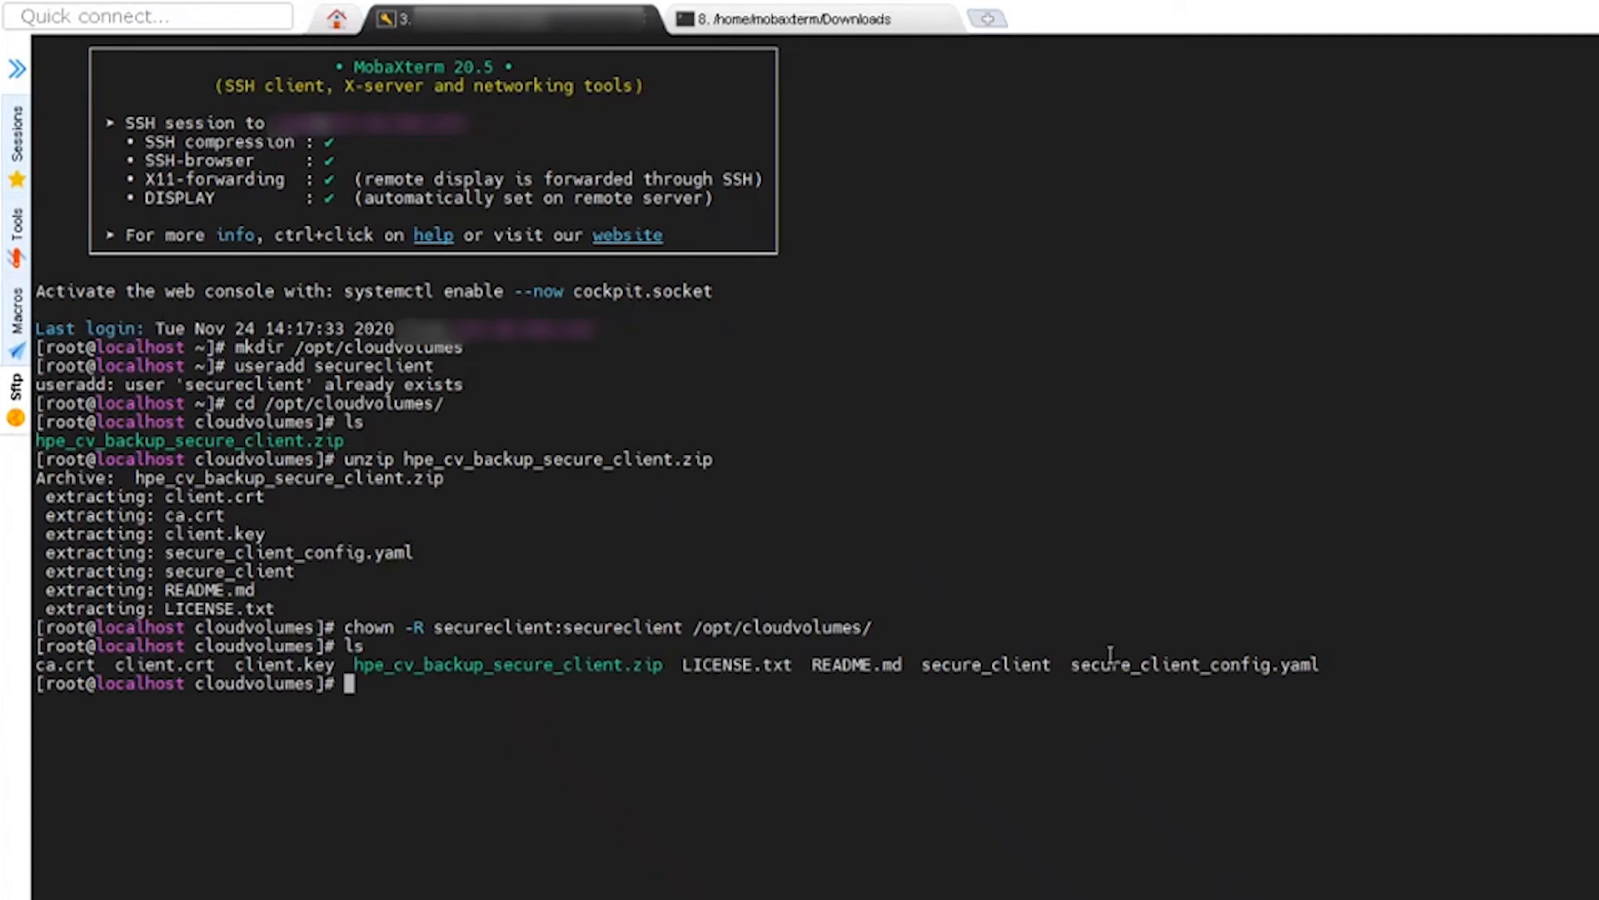
pyautogui.write('chmod 755 secure_client')
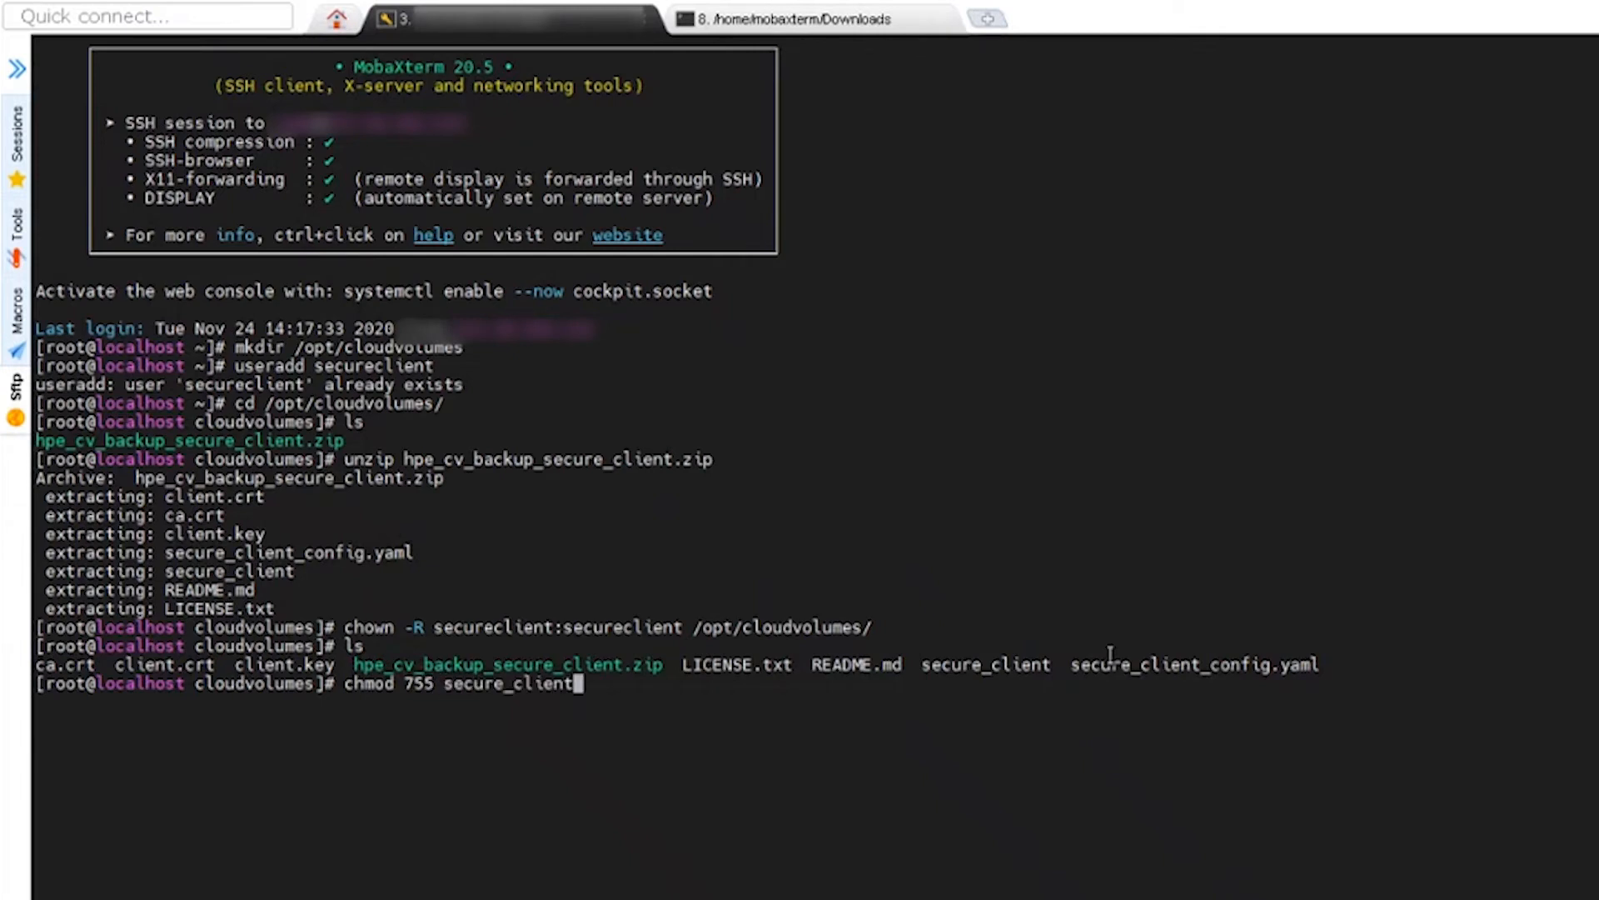
pyautogui.press('Return')
# Set the permissions of secure_client_config.yaml, client.crt and ca.crt to 644 with chmod.
pyautogui.write('chmod ')
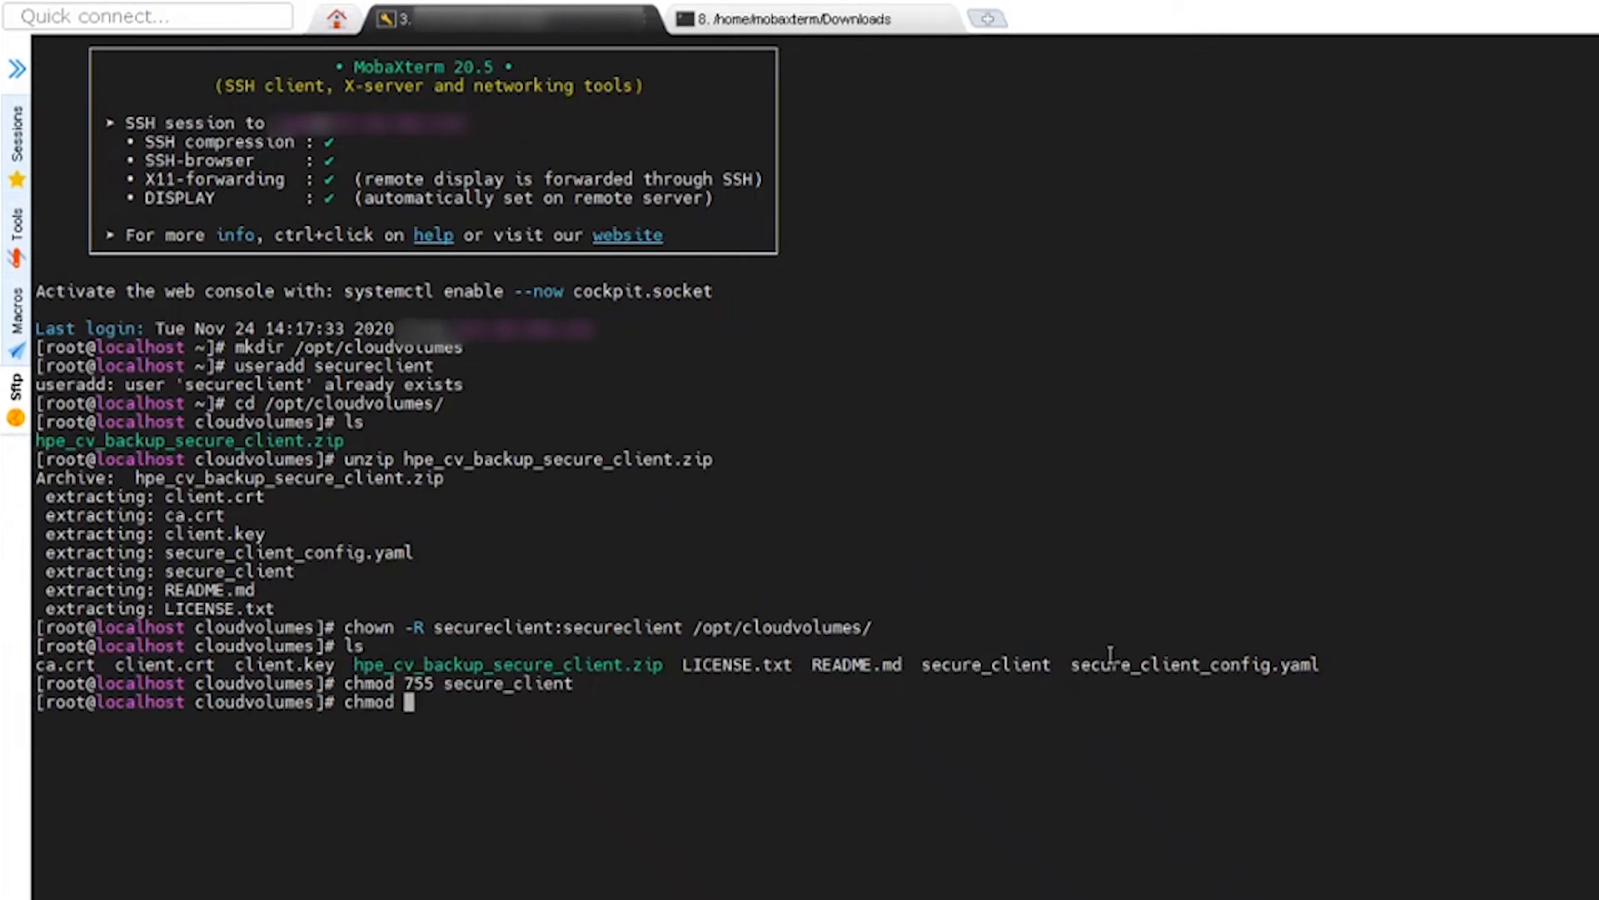
pyautogui.write('644 /opt/tclo')
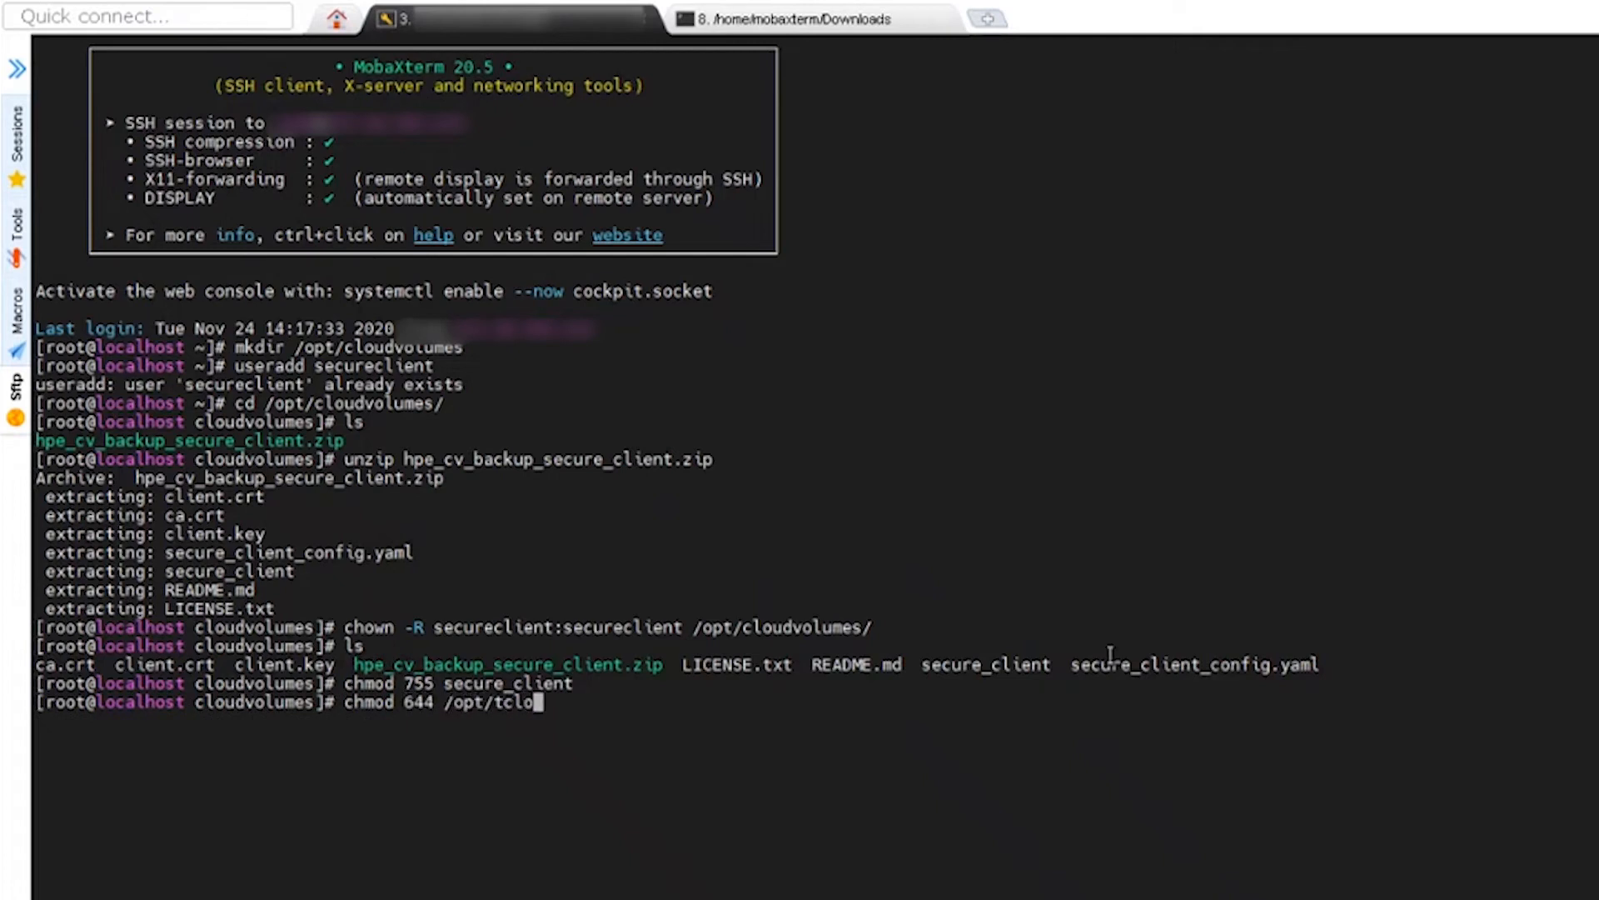
pyautogui.press('BackSpace')
pyautogui.press('BackSpace')
pyautogui.press('BackSpace')
pyautogui.press('BackSpace')
pyautogui.press('BackSpace')
pyautogui.press('BackSpace')
pyautogui.press('BackSpace')
pyautogui.press('BackSpace')
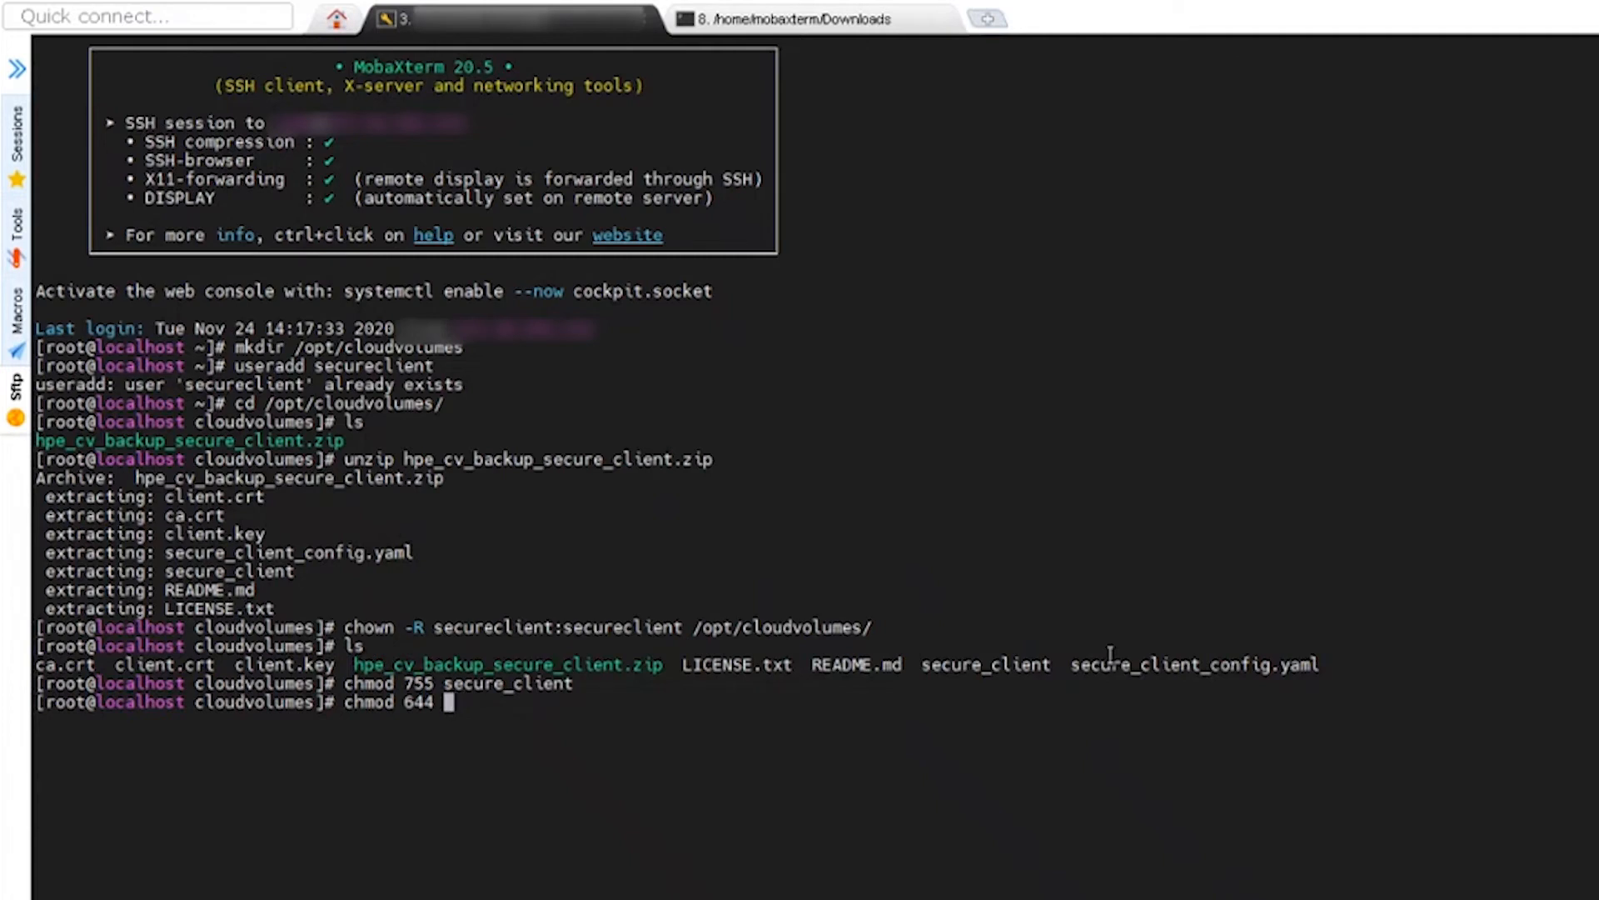
pyautogui.write('secure_client')
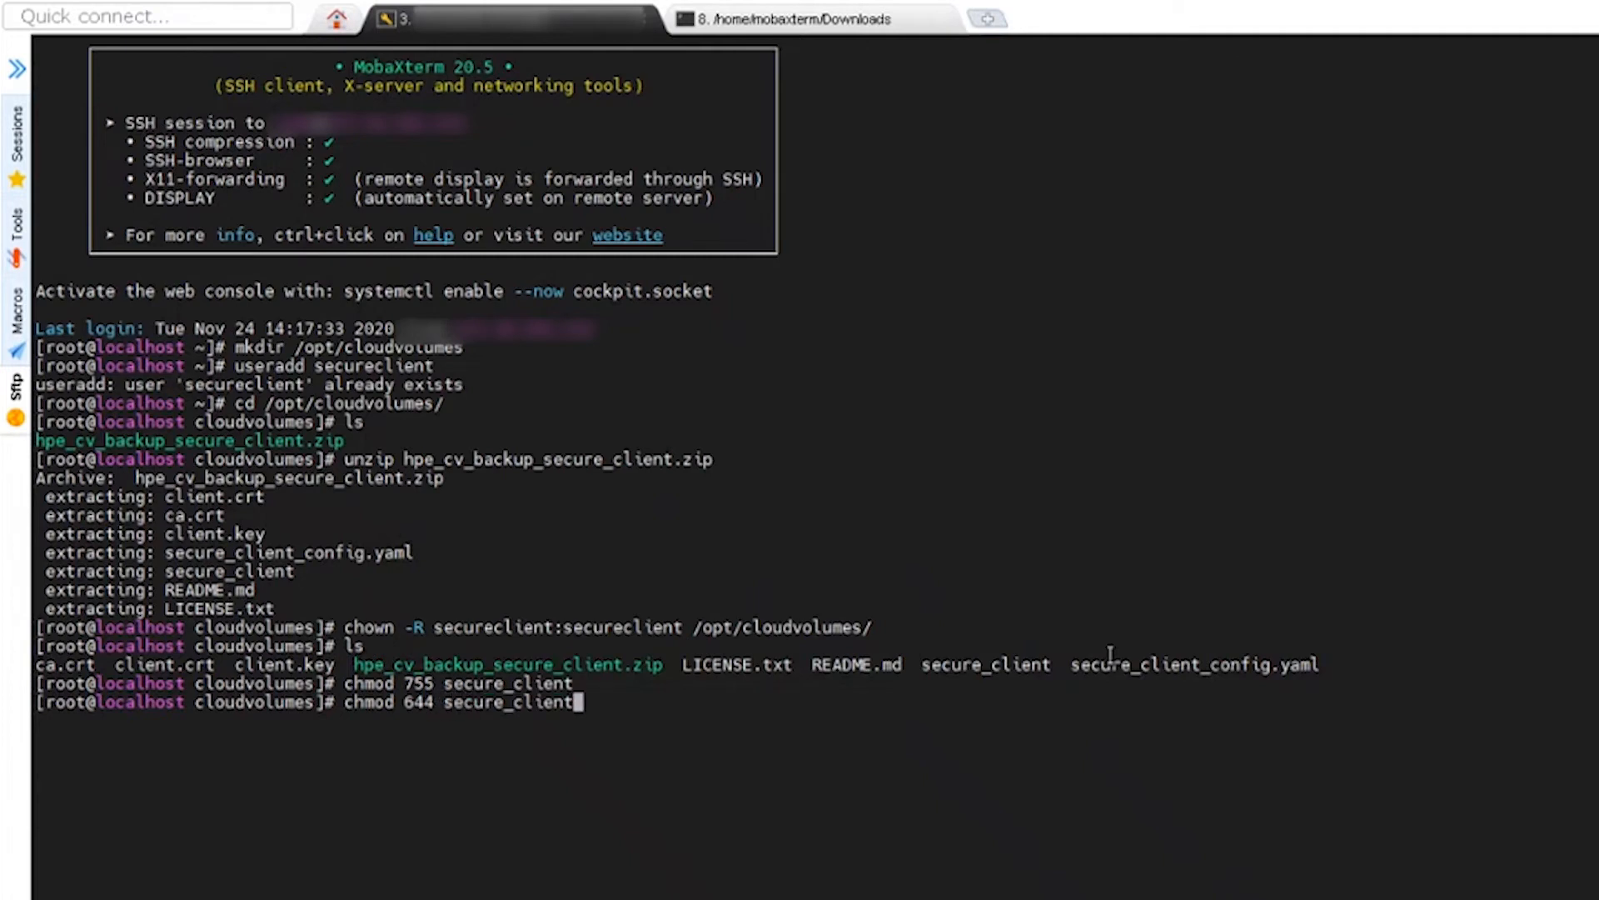
pyautogui.press('Tab')
pyautogui.press('Tab')
pyautogui.write('_')
pyautogui.press('Tab')
pyautogui.write('cl')
pyautogui.press('Tab')
pyautogui.write('cr')
pyautogui.press('Tab')
pyautogui.write('ca')
pyautogui.press('Tab')
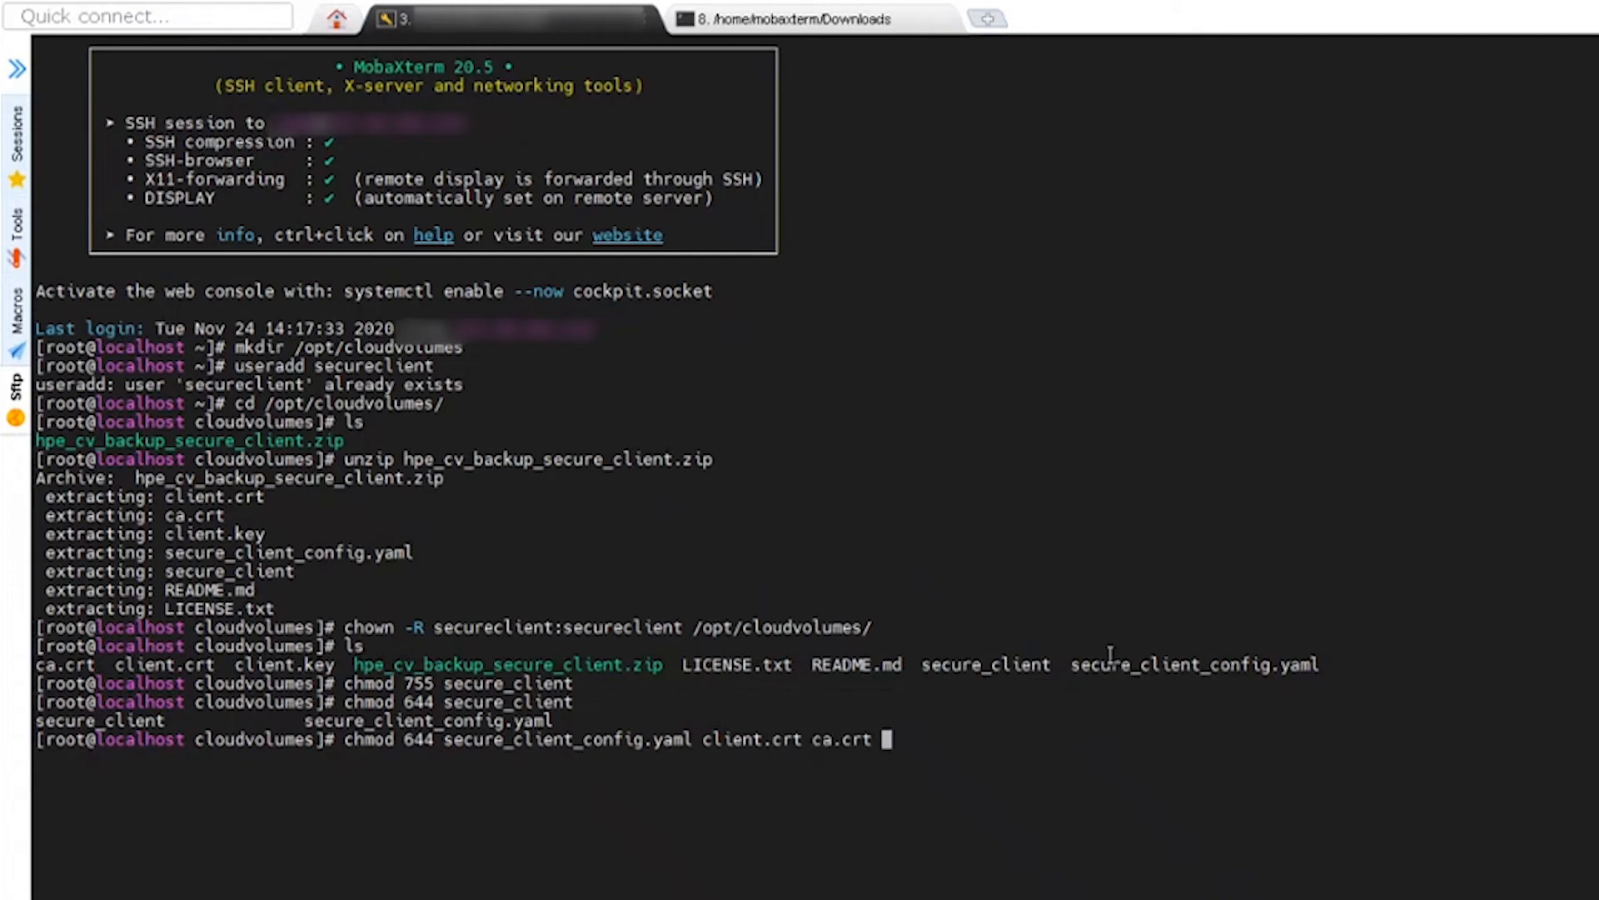
pyautogui.press('Return')
# Set the permissions of client.key to 600 with chmod.
pyautogui.write('chmod 600')
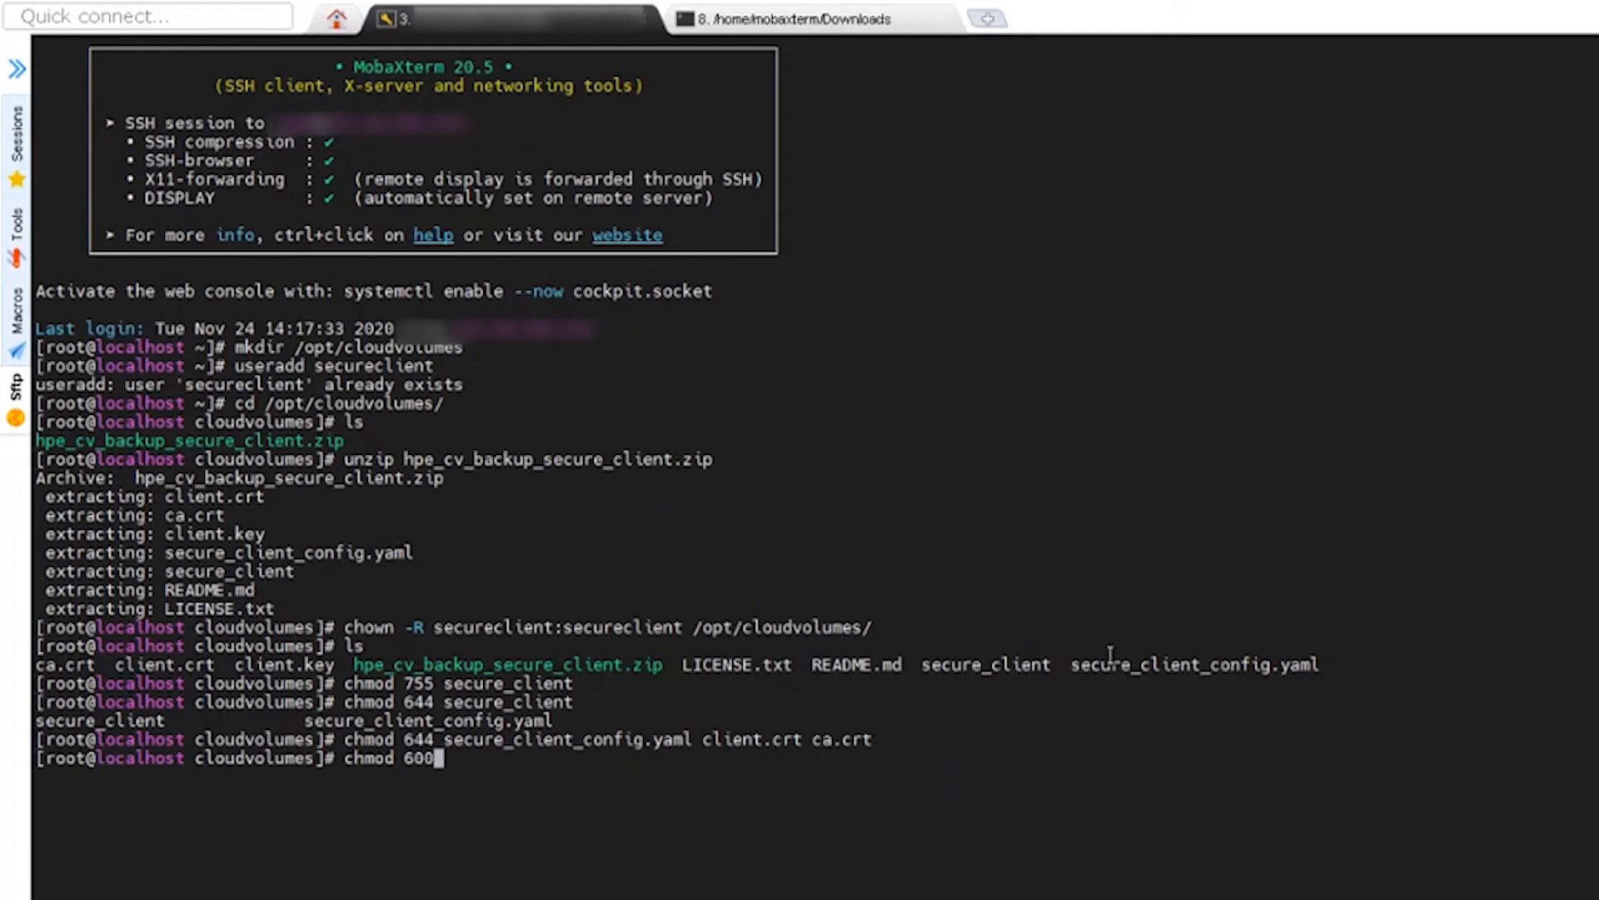
pyautogui.write(' client.key')
pyautogui.press('Return')
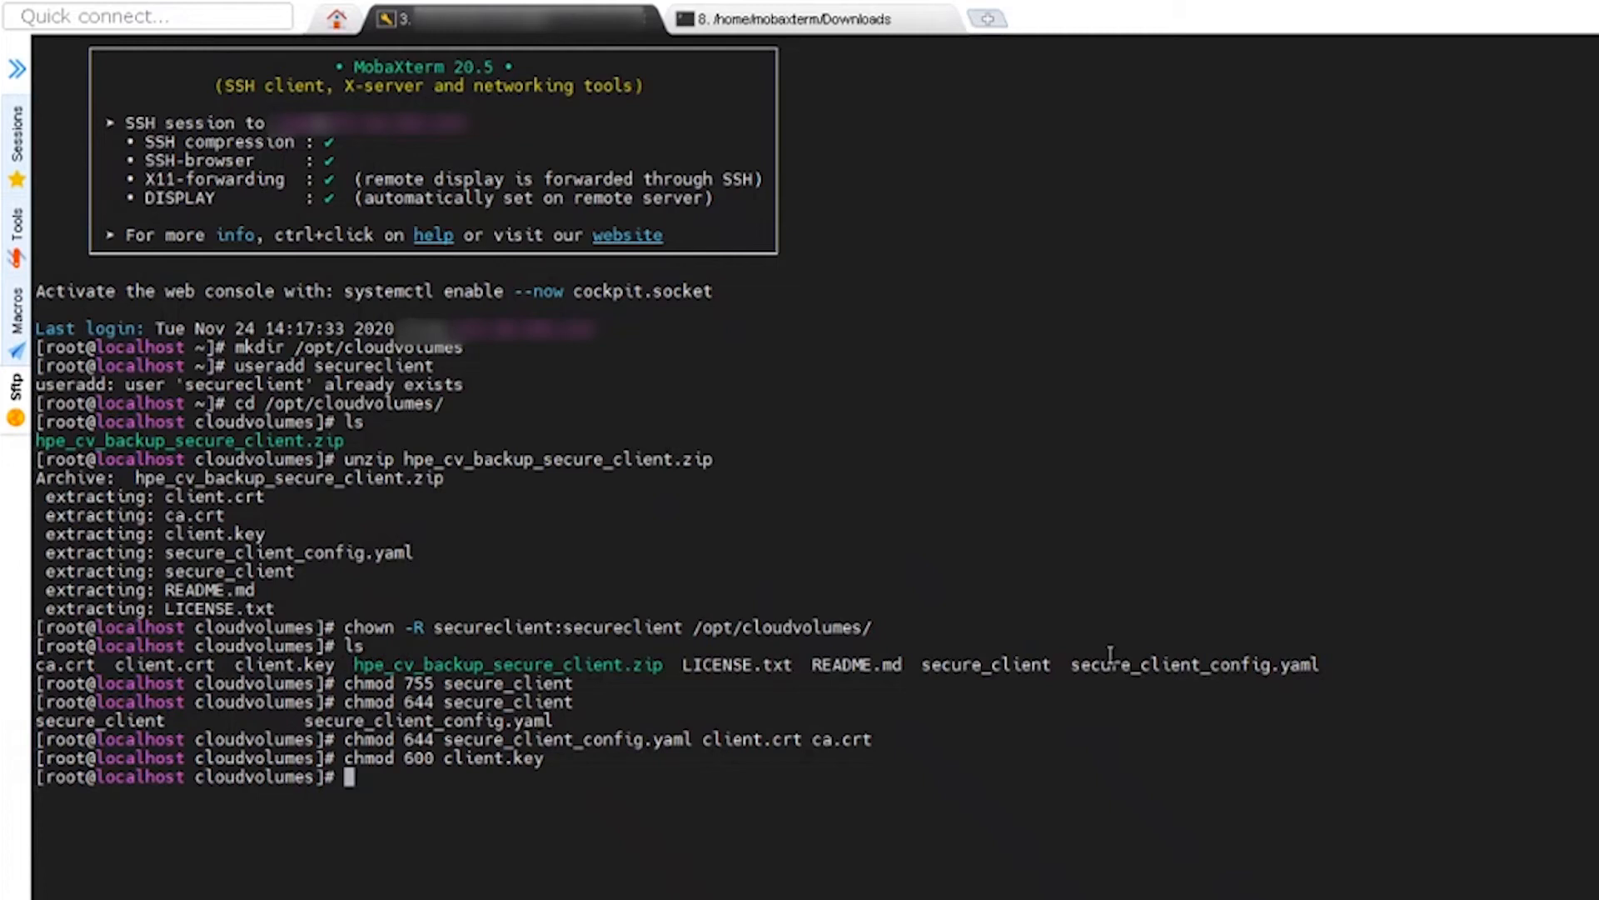
# List the directory contents and run ./secure_client to start the Cloud Volumes Backup Secure Client.
pyautogui.write('ls')
pyautogui.press('Return')
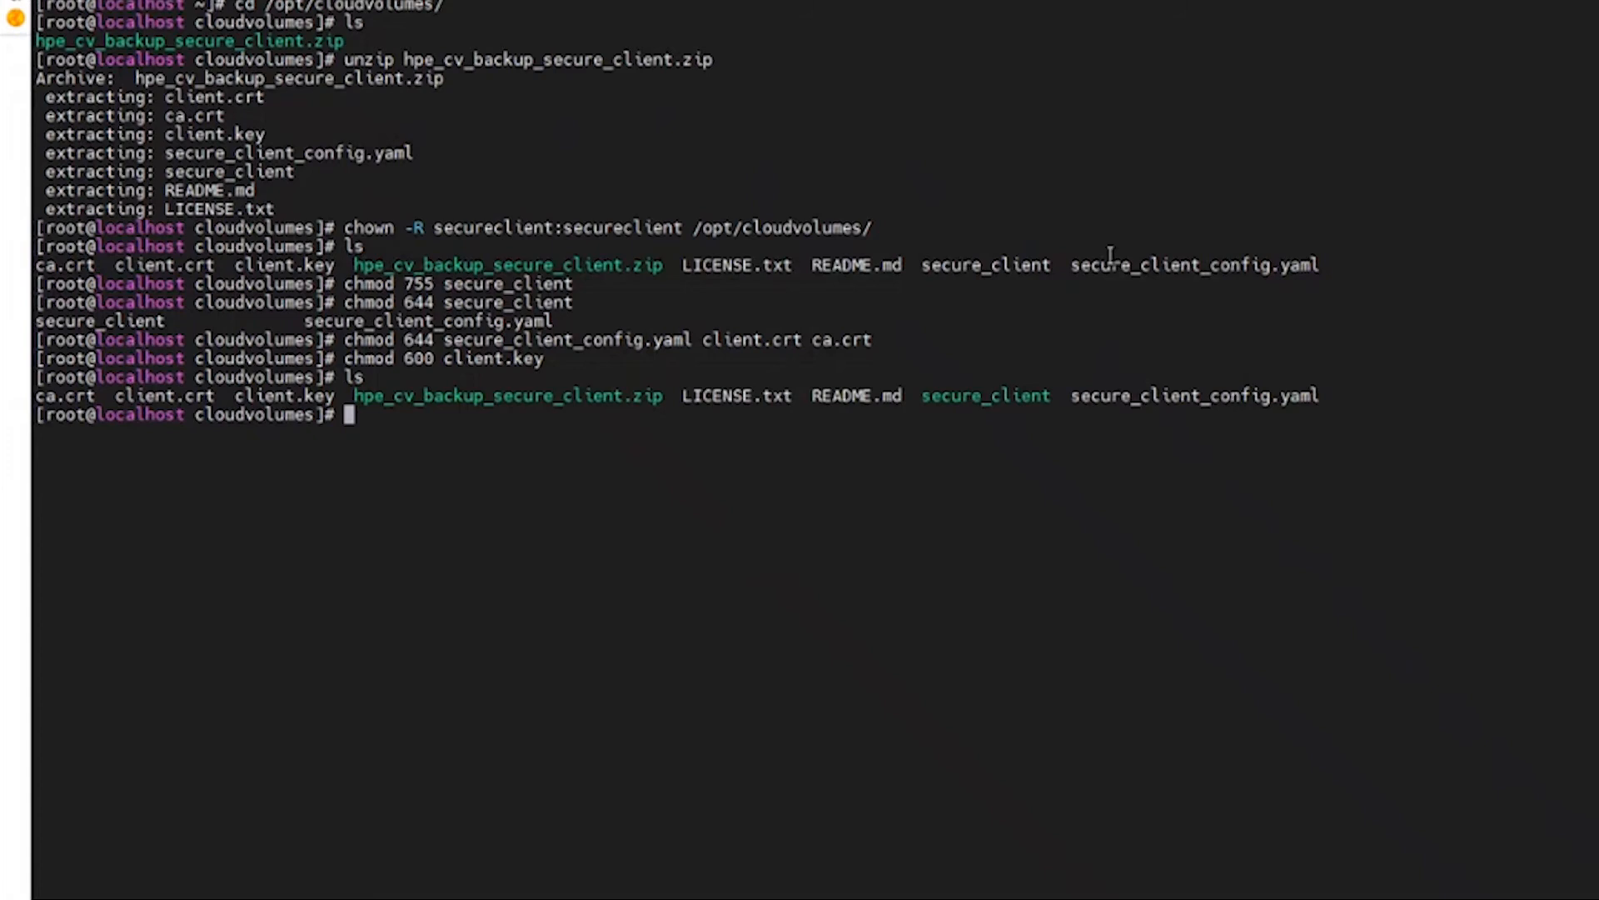
pyautogui.write('./secure_client')
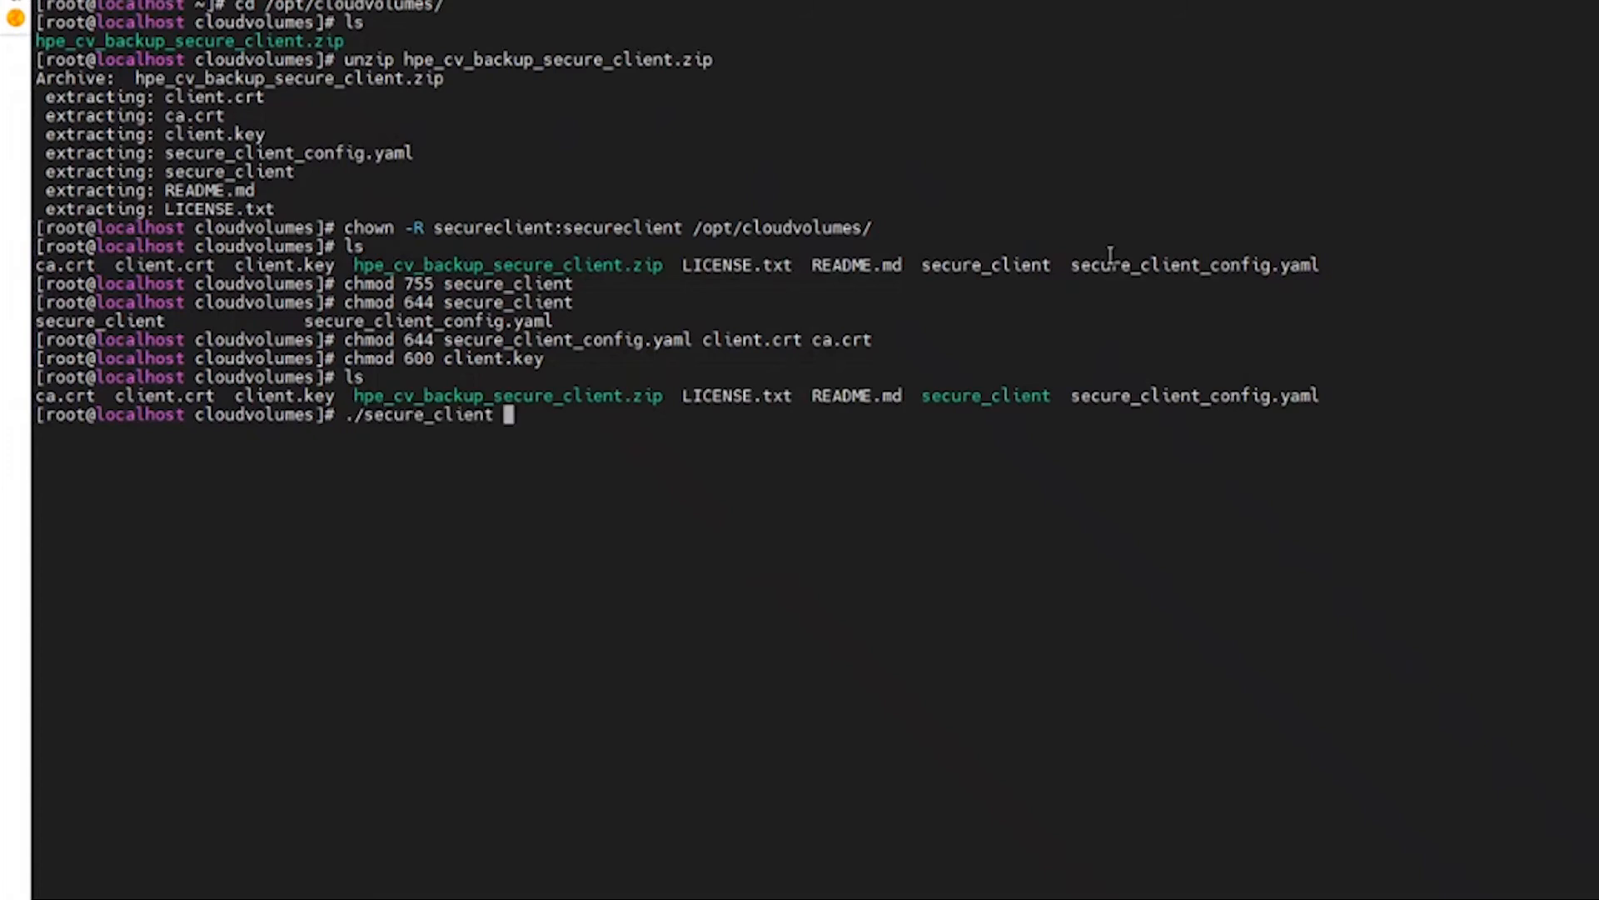
pyautogui.press('Return')
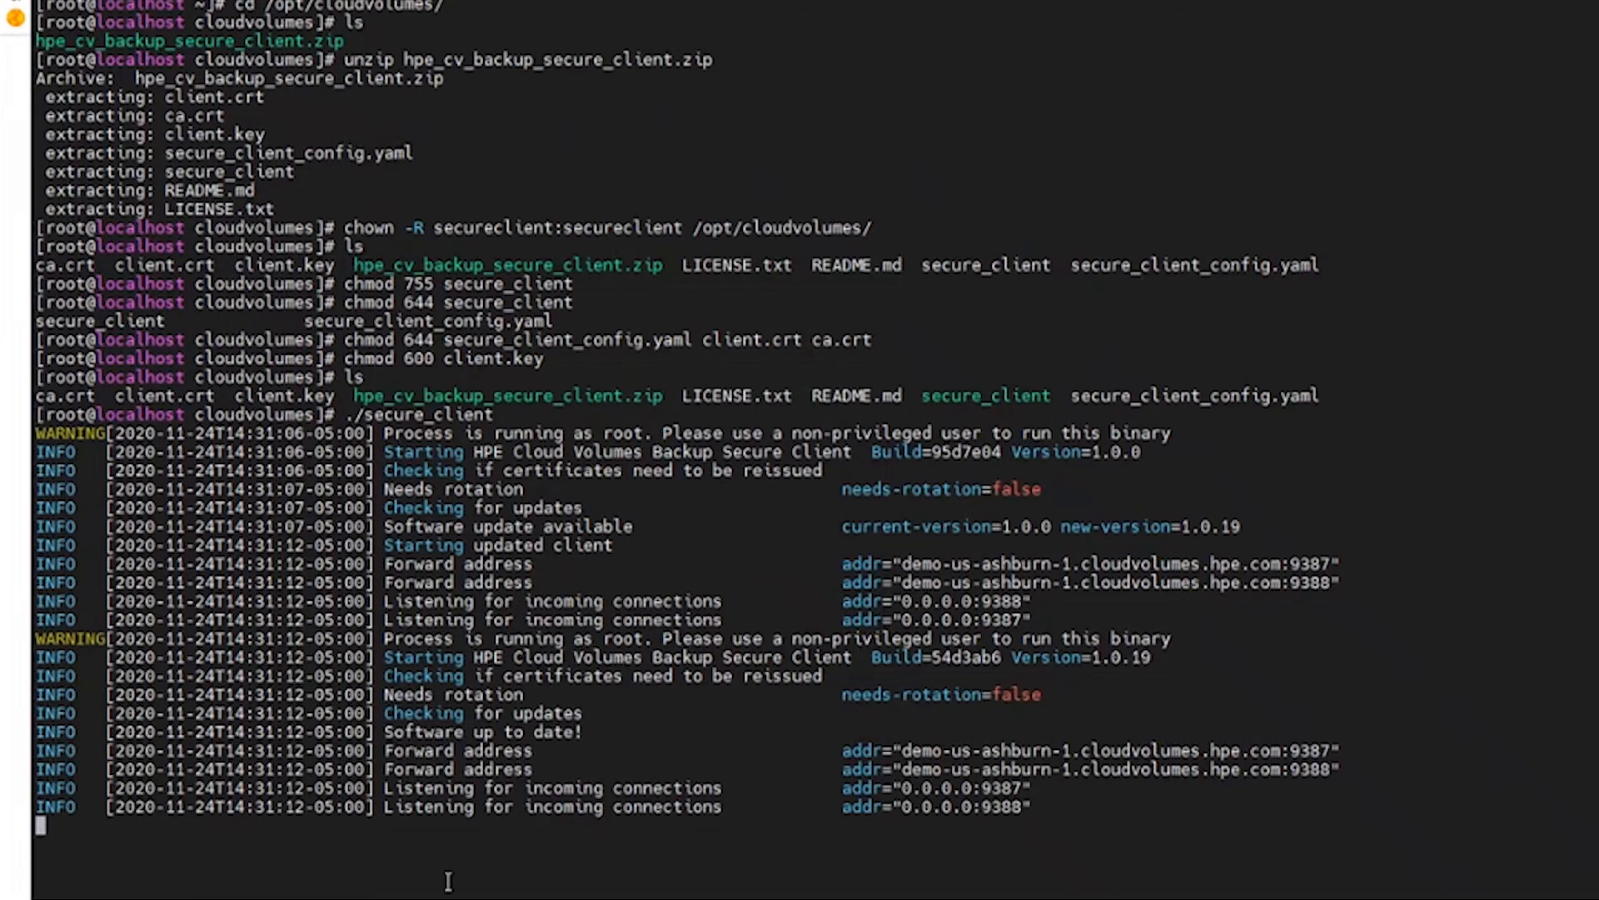
# Switch to Veeam Backup and Replication and start adding an HPE StoreOnce deduplicating appliance repository named cvb-erc.
pyautogui.click(391, 825)
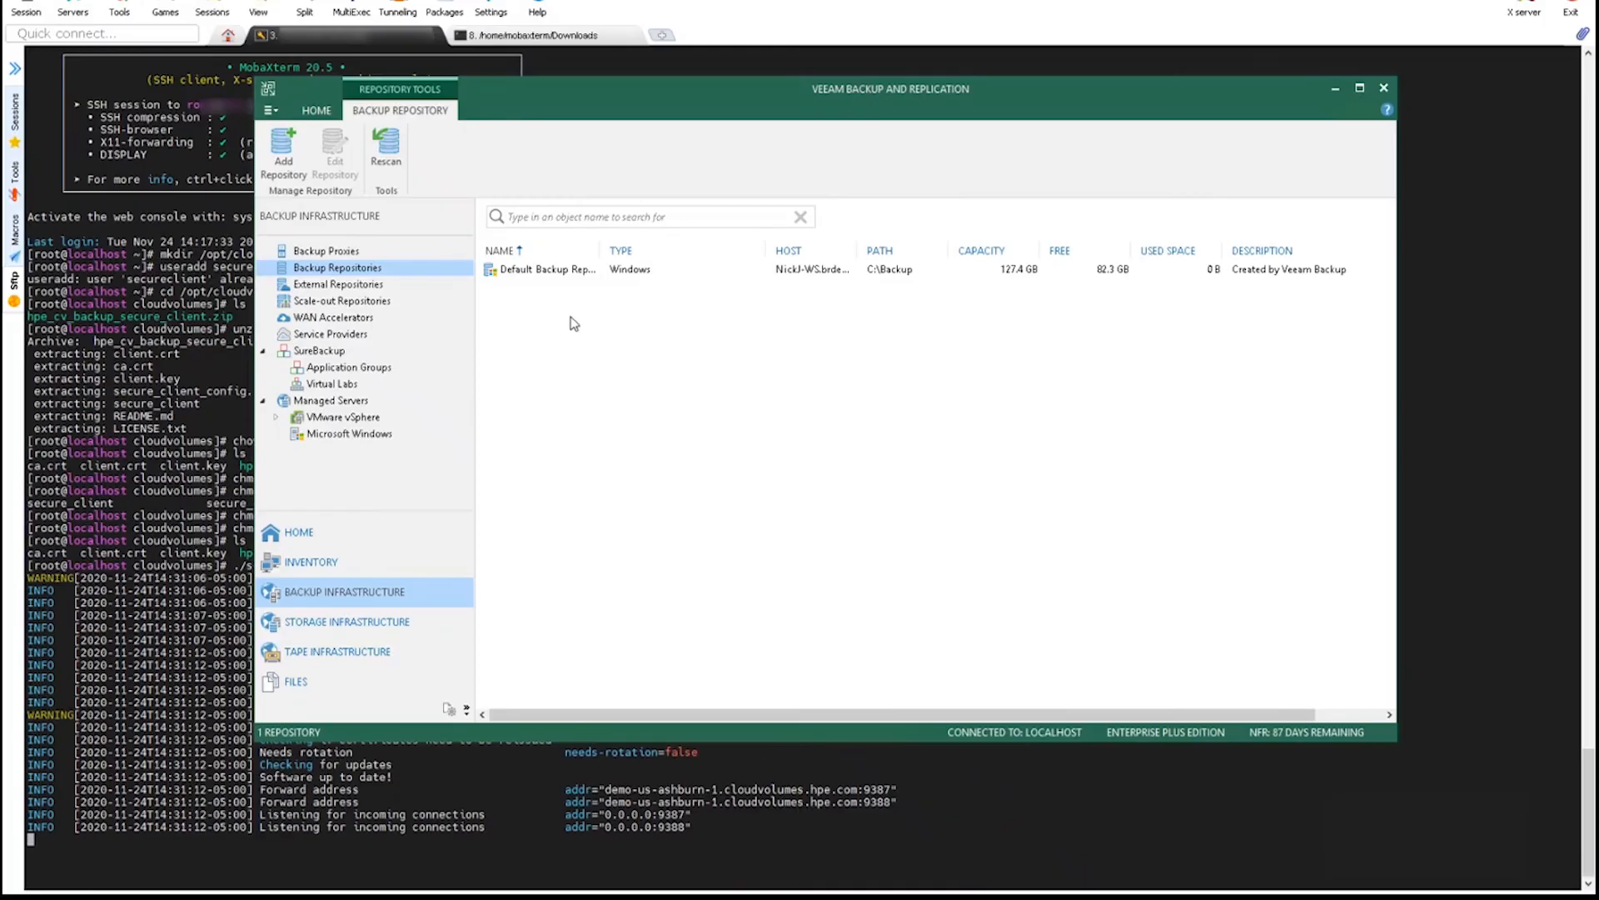
pyautogui.rightClick(875, 66)
pyautogui.click(590, 329)
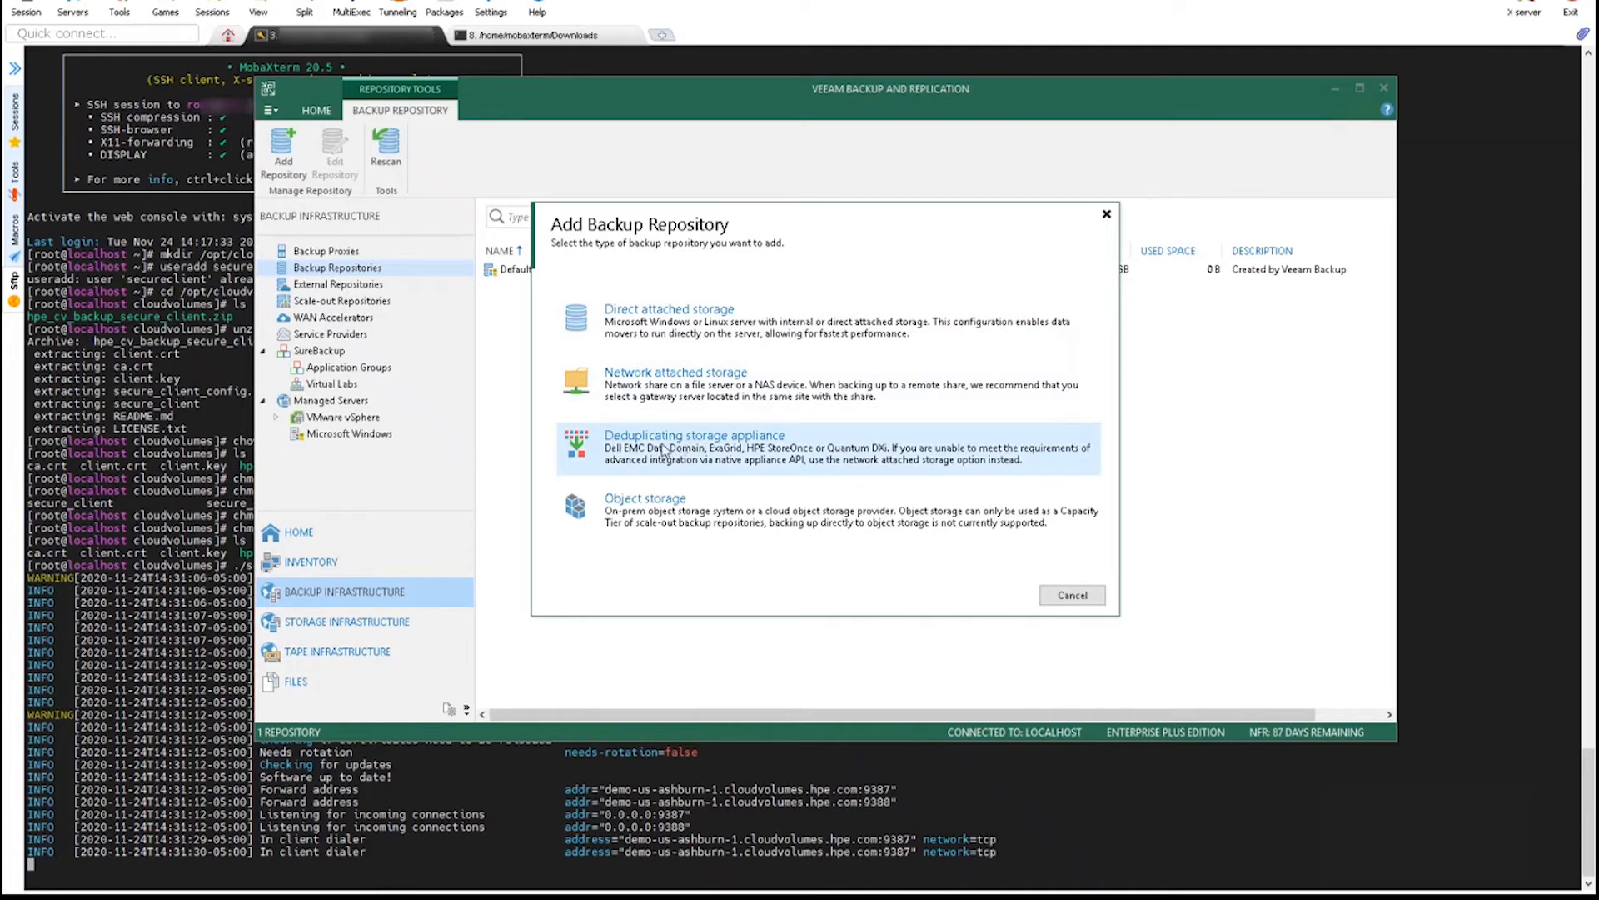
pyautogui.click(800, 445)
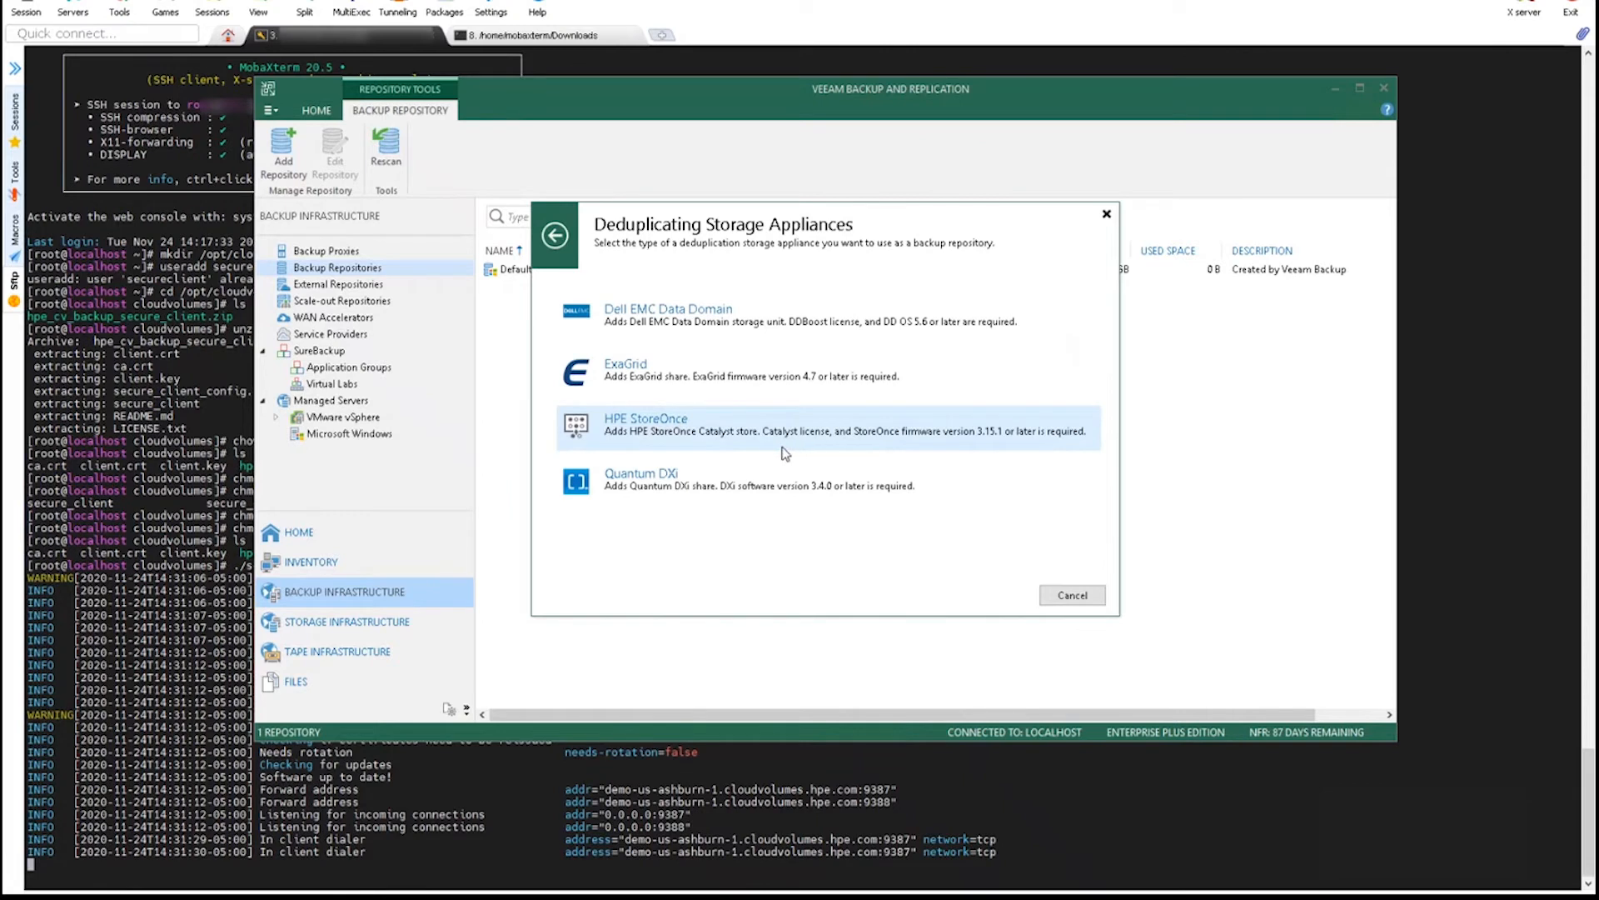
pyautogui.click(686, 430)
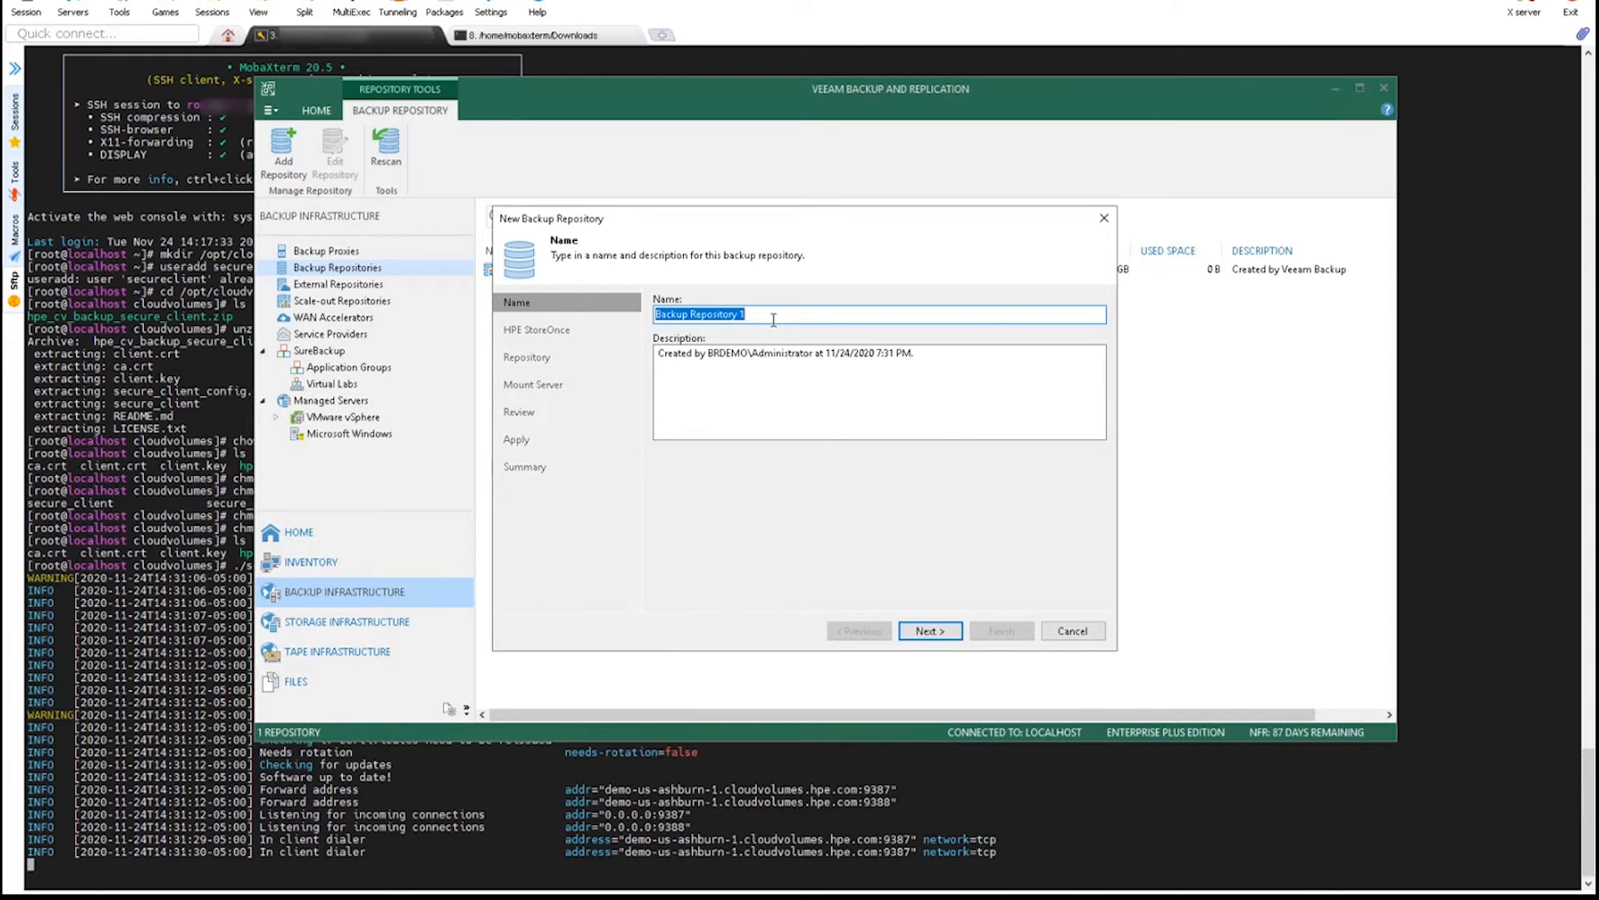
pyautogui.write('cvb-erc')
pyautogui.click(929, 630)
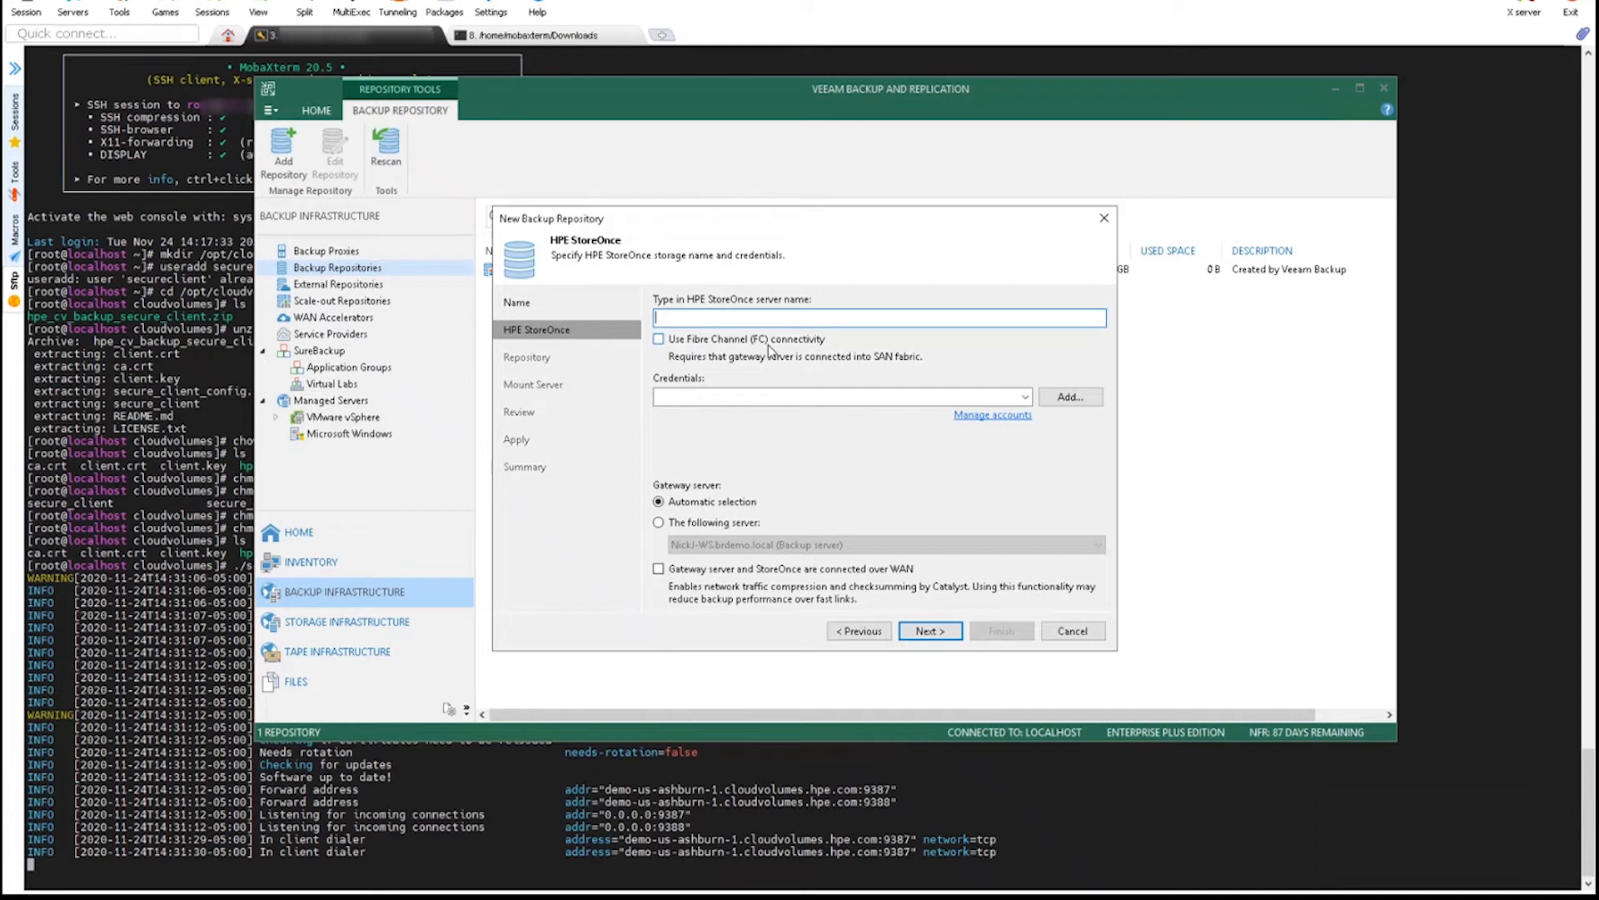
# Enter the HPE StoreOnce server name for the new repository and start a new credentials record.
pyautogui.write('storeonce01')
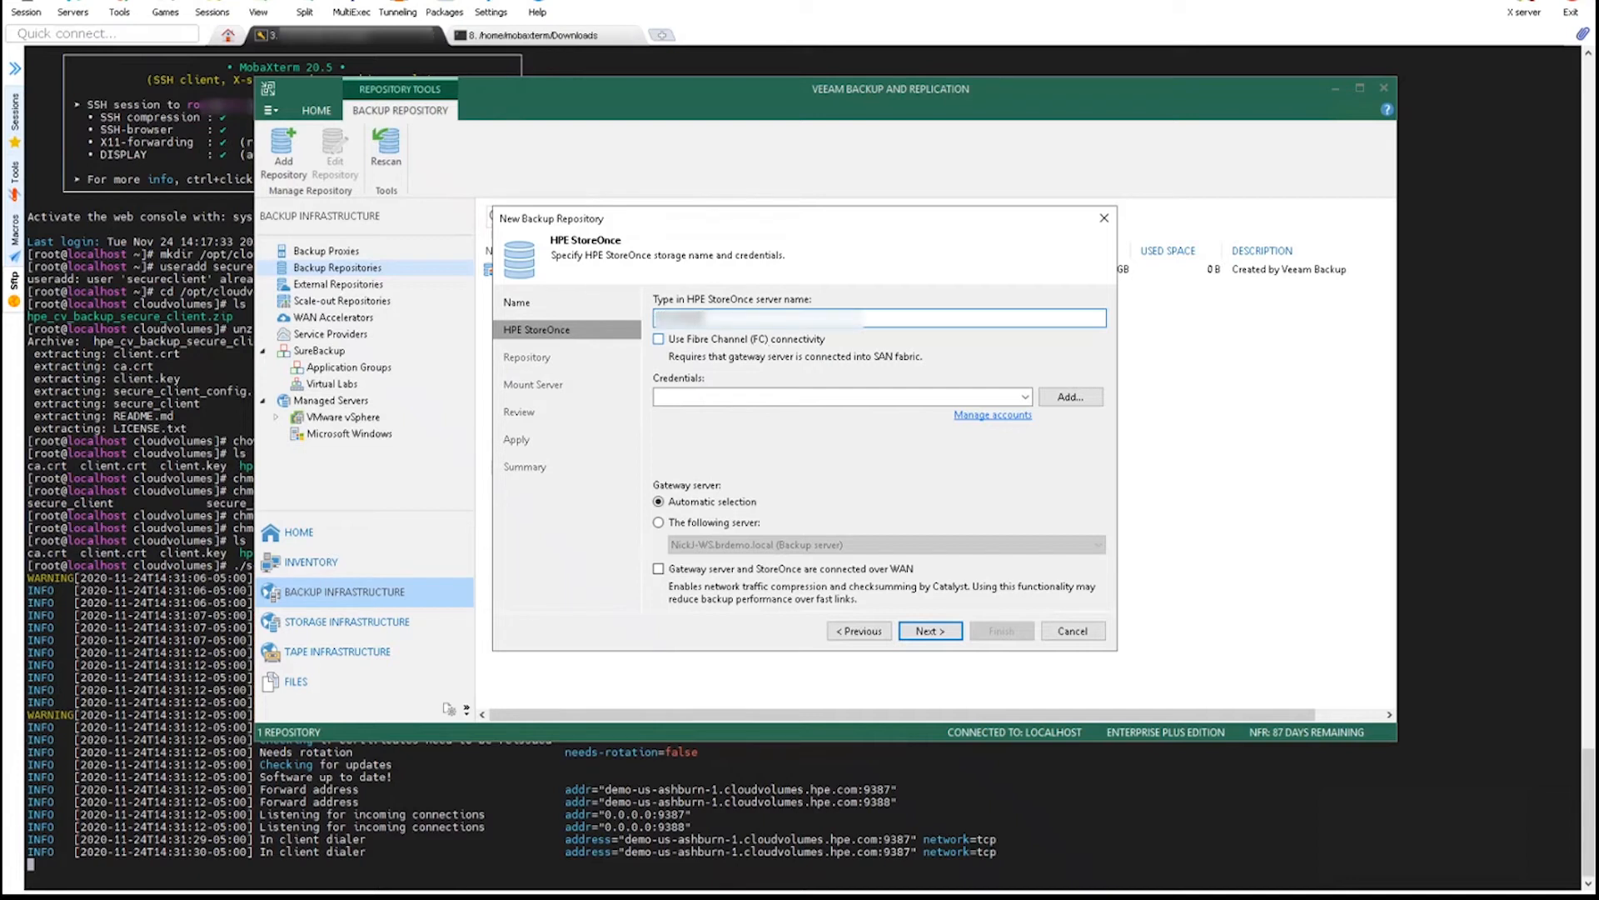
pyautogui.write('.lab')
pyautogui.click(1051, 399)
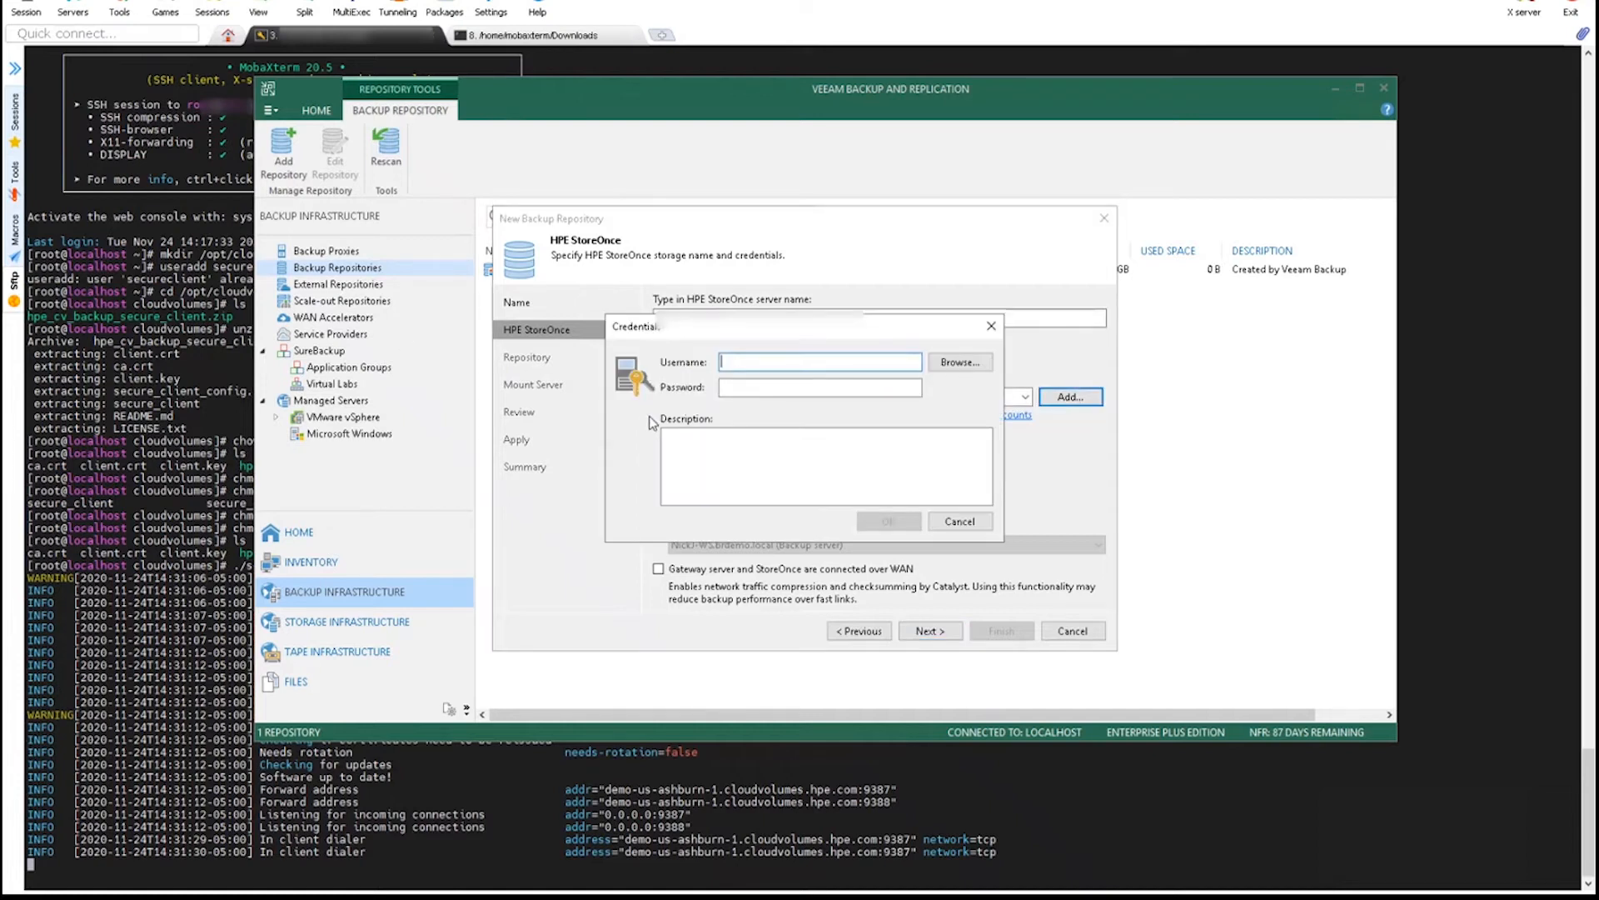
# Open the cvb-erc_credentials text file from the Downloads folder in File Explorer.
pyautogui.press('super+e')
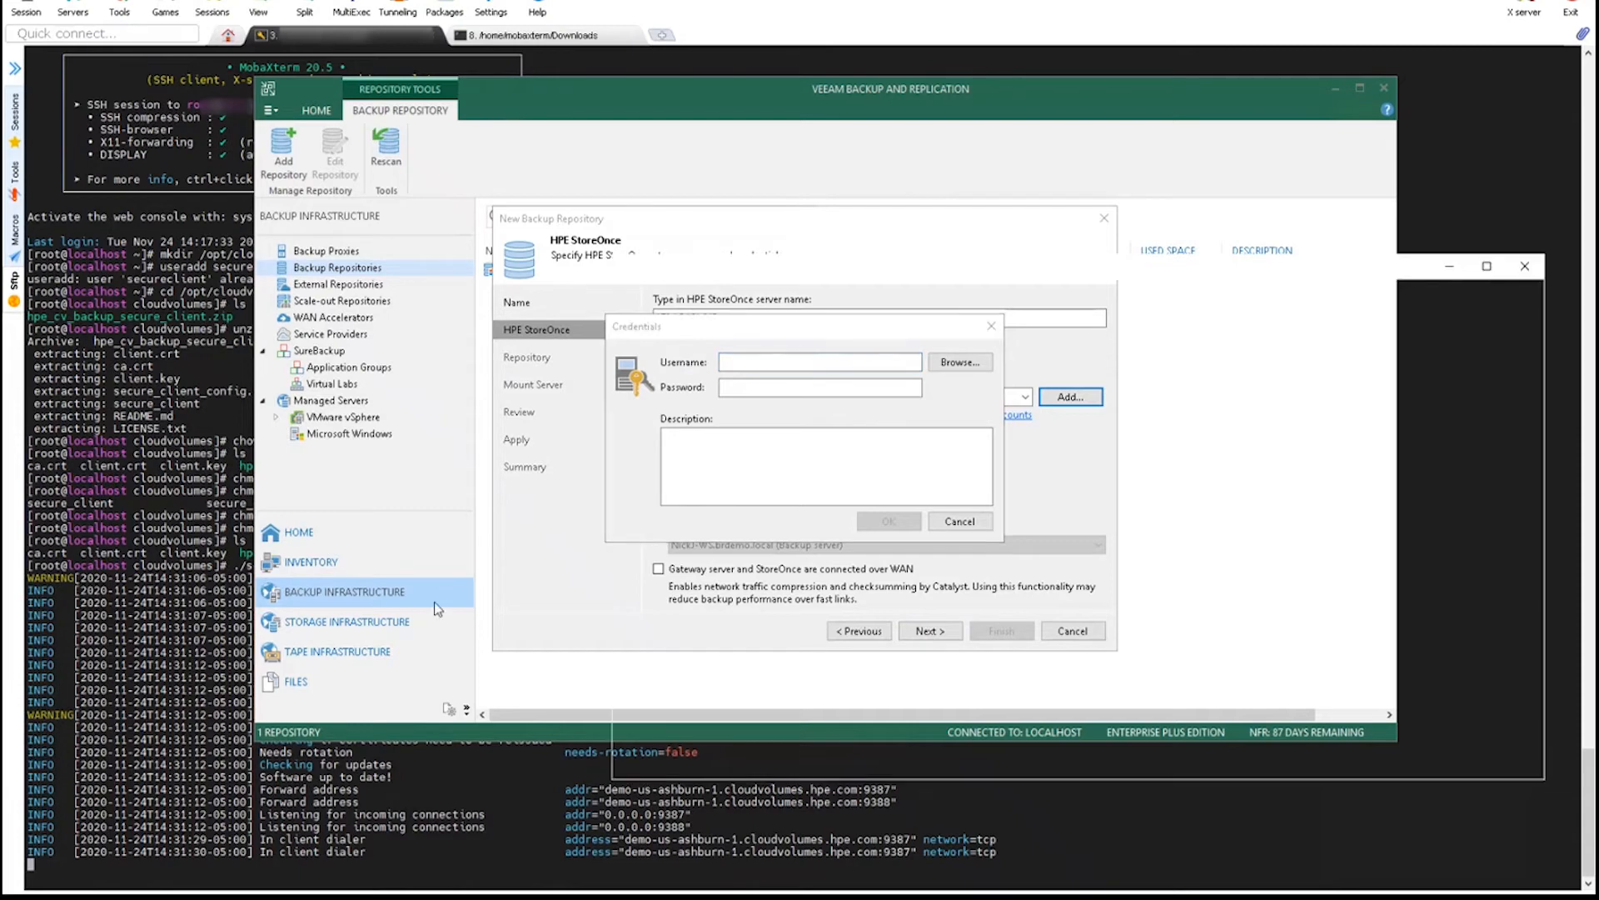
pyautogui.click(679, 391)
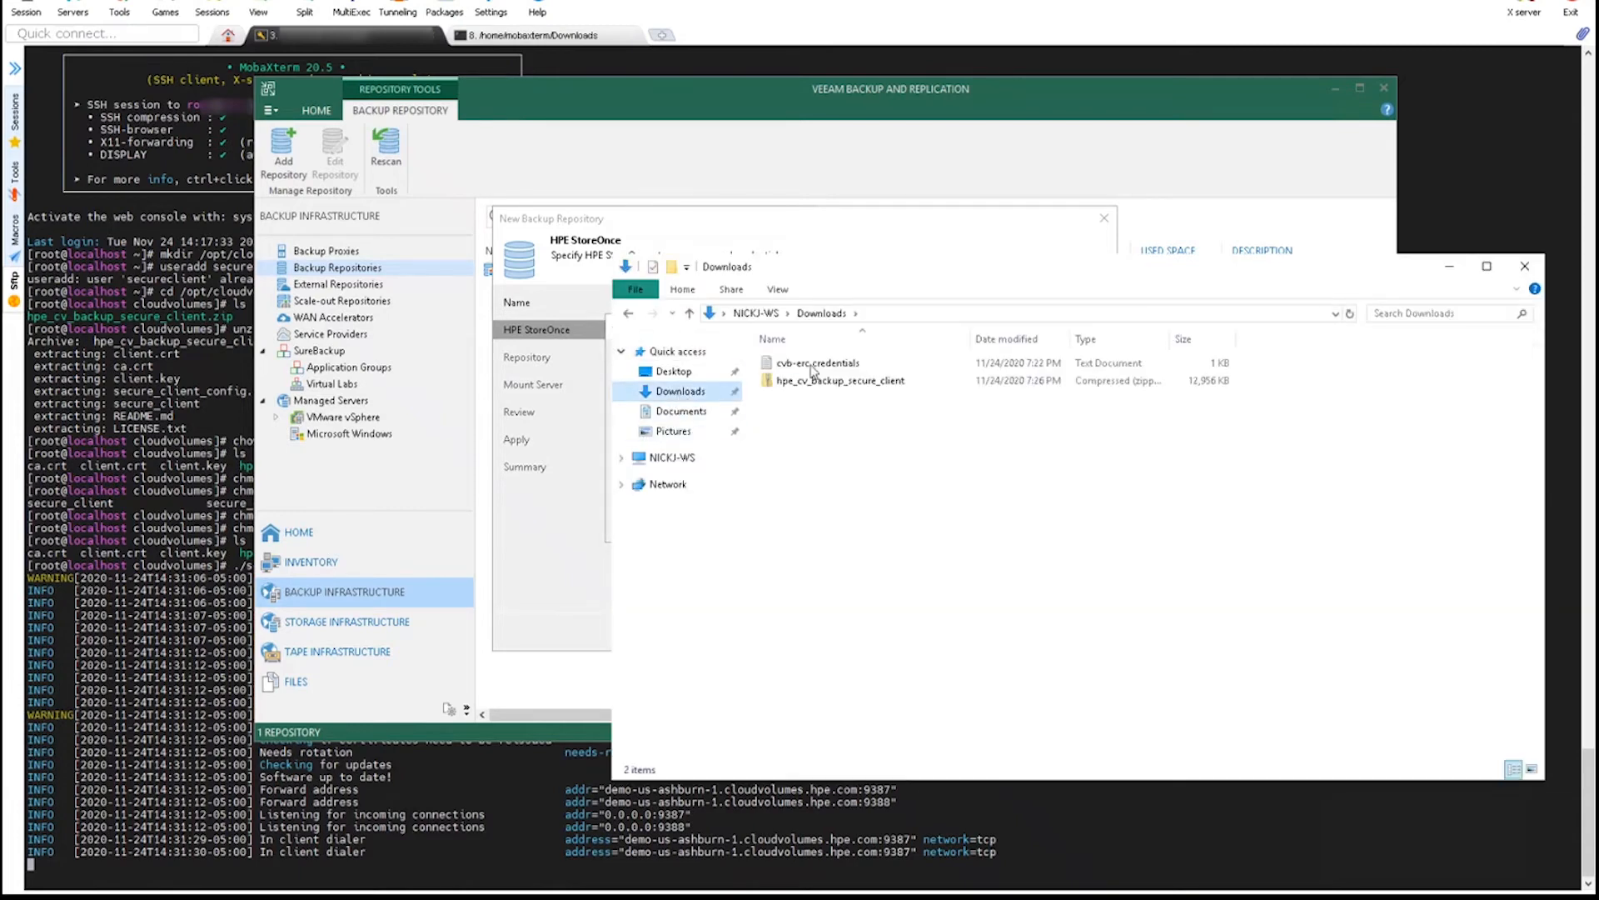
pyautogui.click(814, 365)
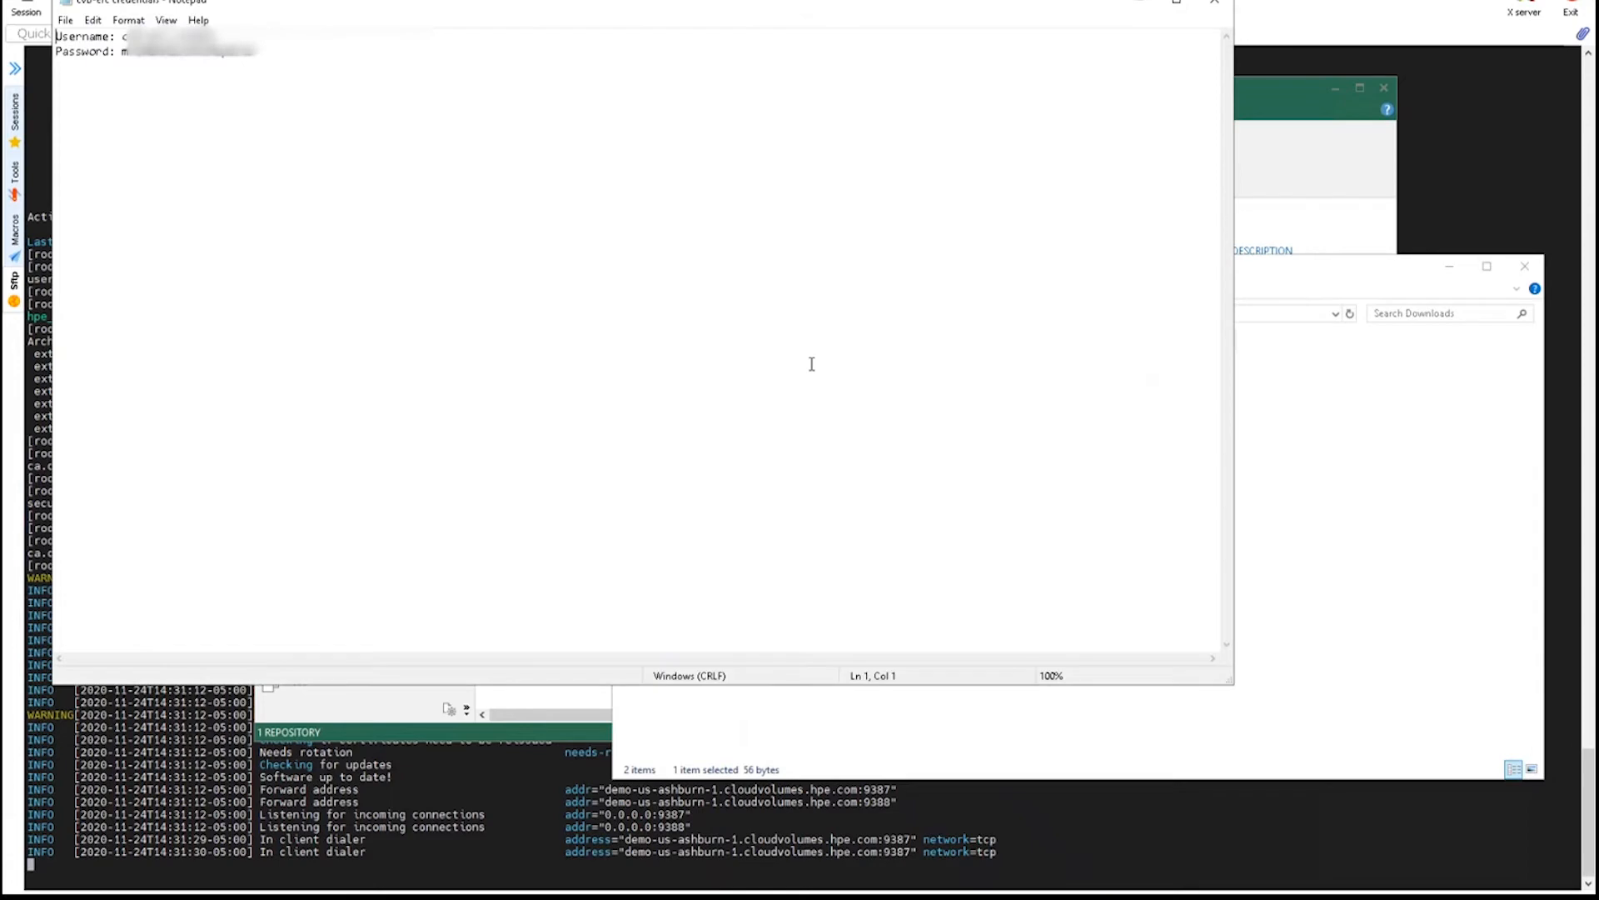
pyautogui.doubleClick(812, 364)
# Copy the username from the credentials file into the Username field of Veeam's Credentials dialog.
pyautogui.click(123, 36)
pyautogui.hotkey('shift', 'End')
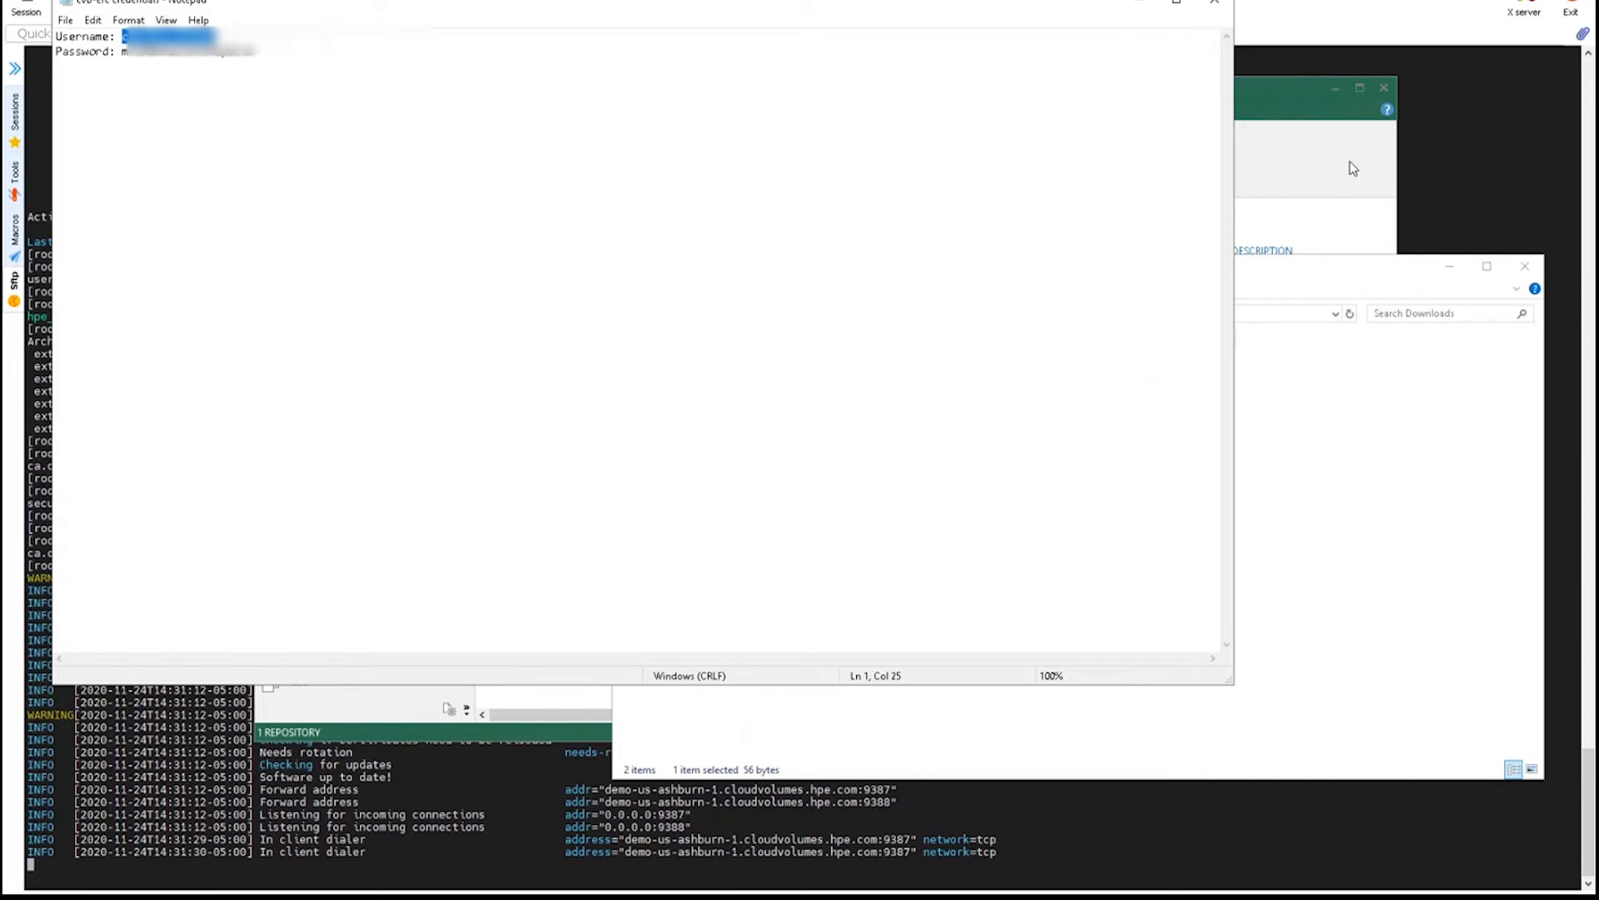
pyautogui.hotkey('ctrl', 'c')
pyautogui.hotkey('alt', 'Tab')
pyautogui.hotkey('ctrl', 'v')
# Copy the password from the credentials file into the Password field, save the credentials and continue to the repository settings.
pyautogui.click(123, 52)
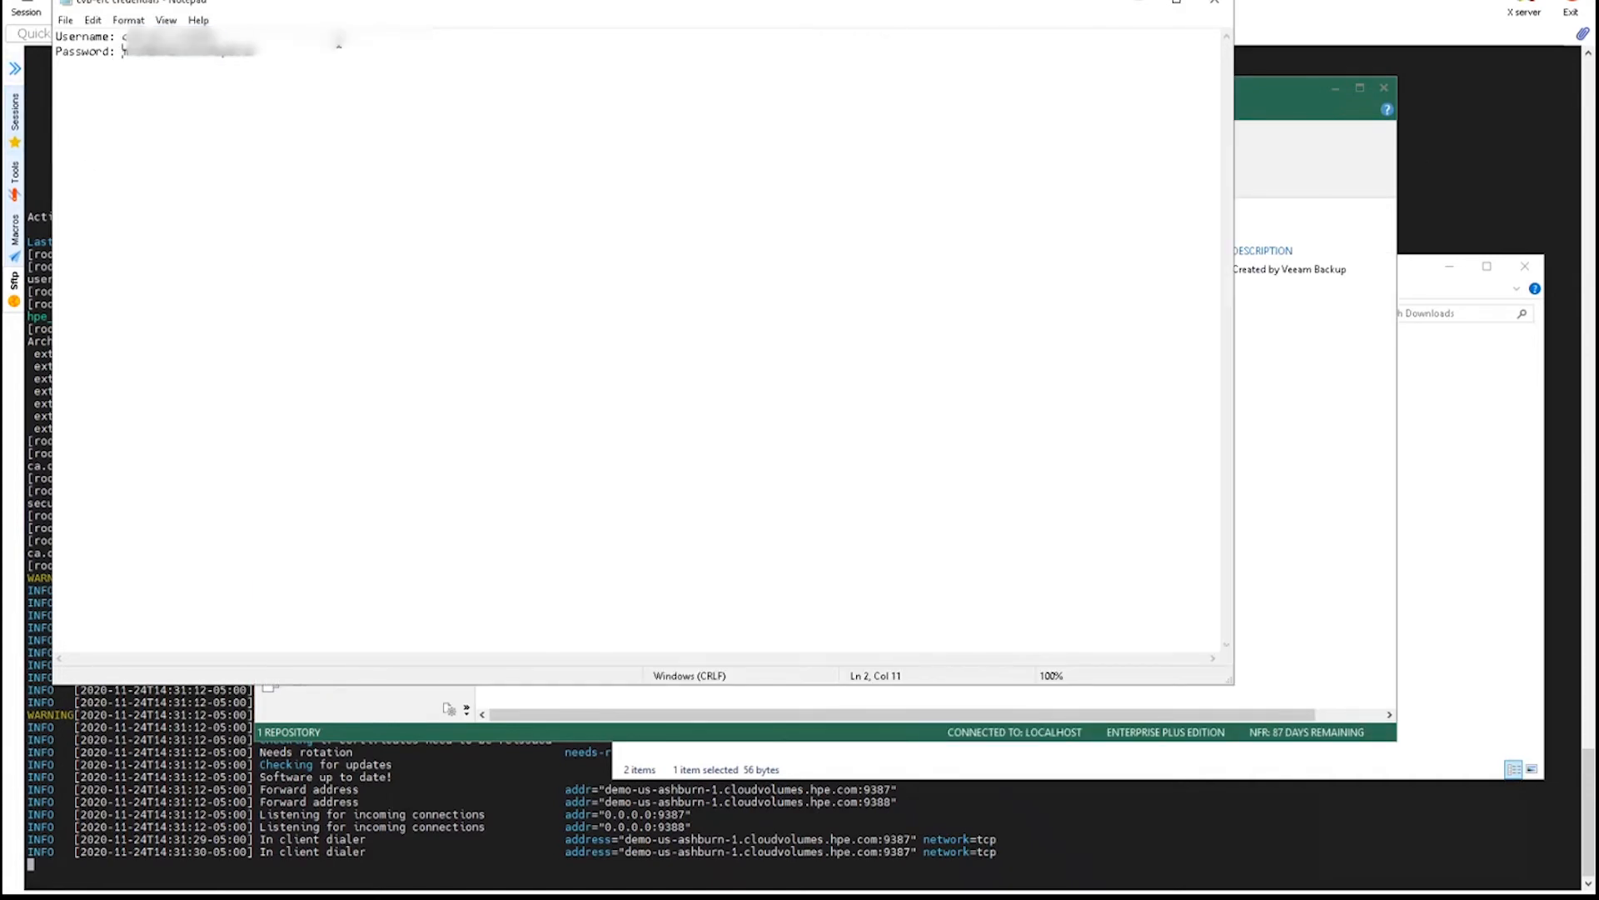
pyautogui.hotkey('shift', 'End')
pyautogui.click(1238, 250)
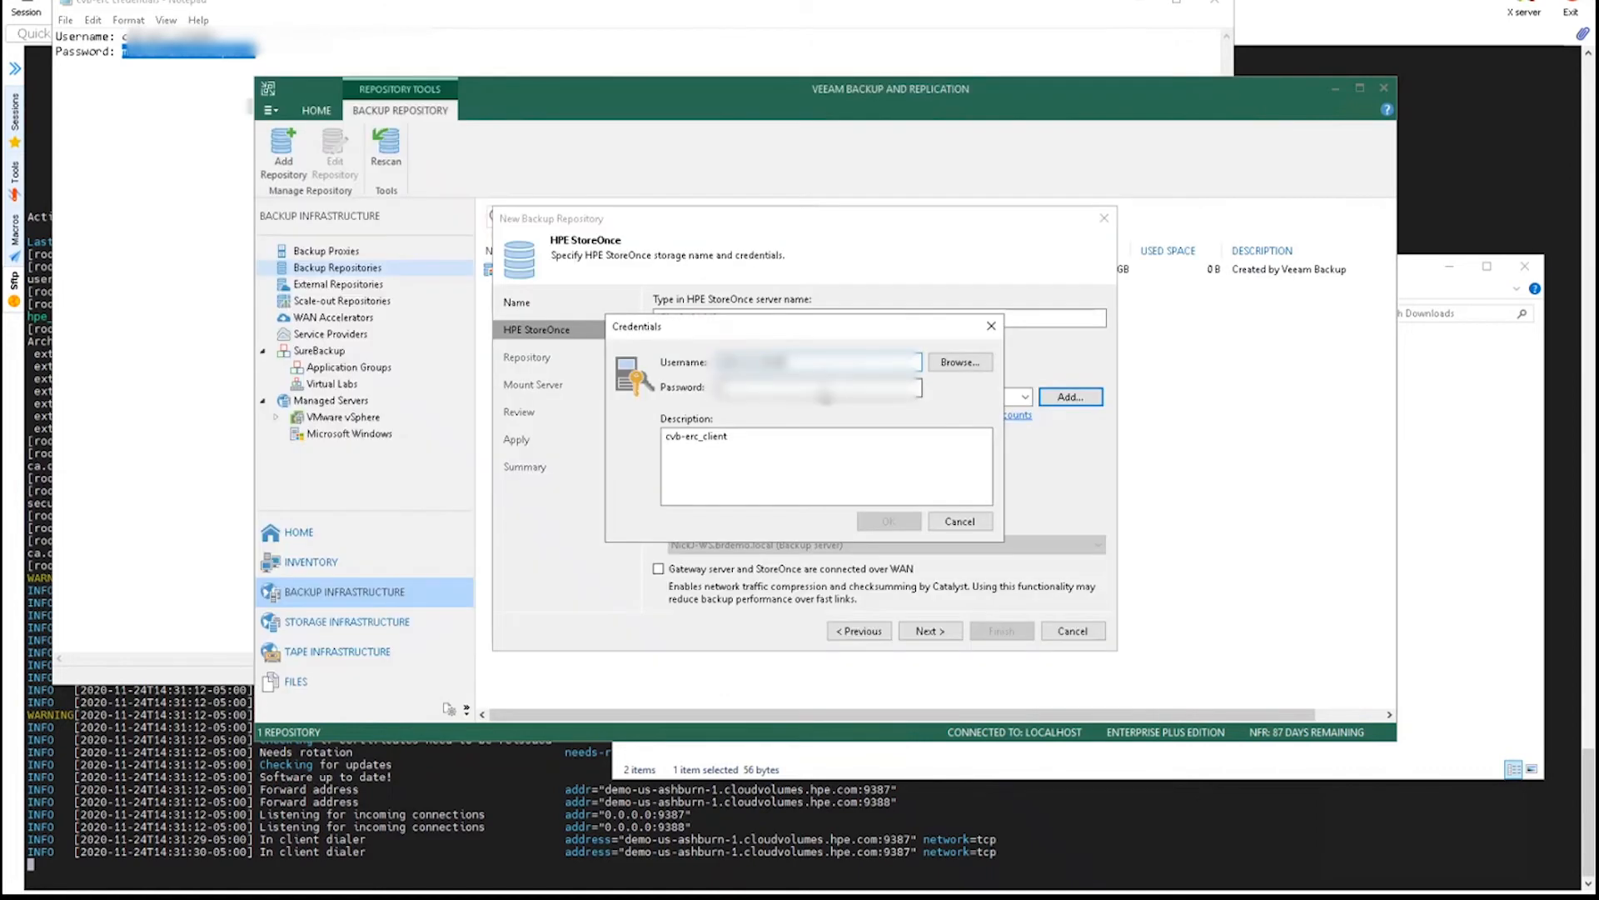
pyautogui.hotkey('ctrl', 'v')
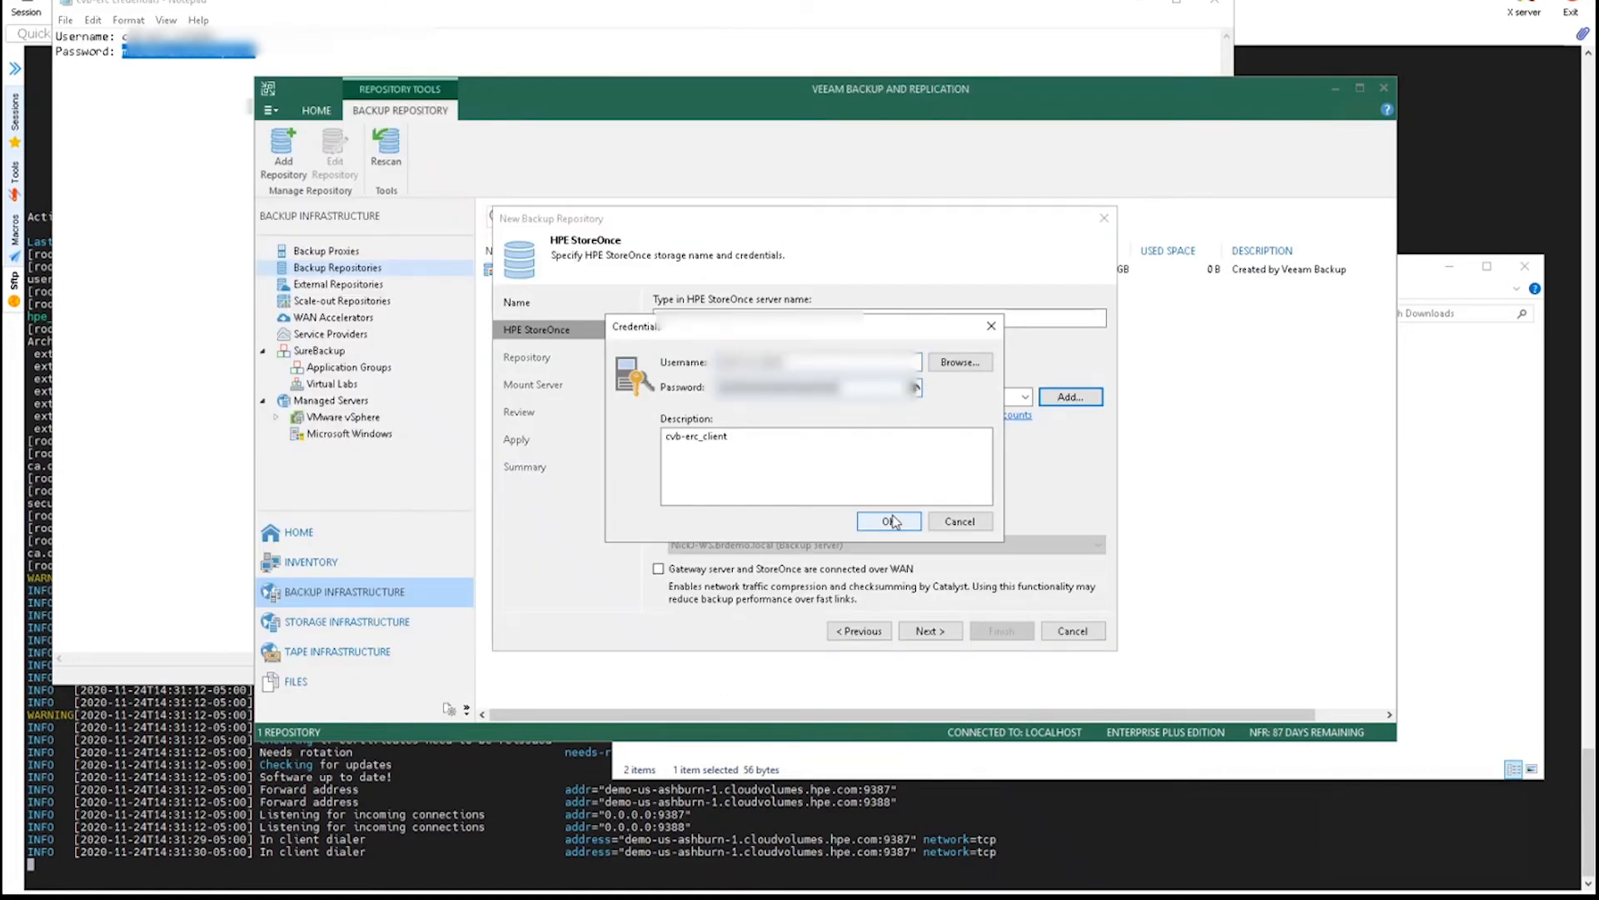
pyautogui.click(889, 522)
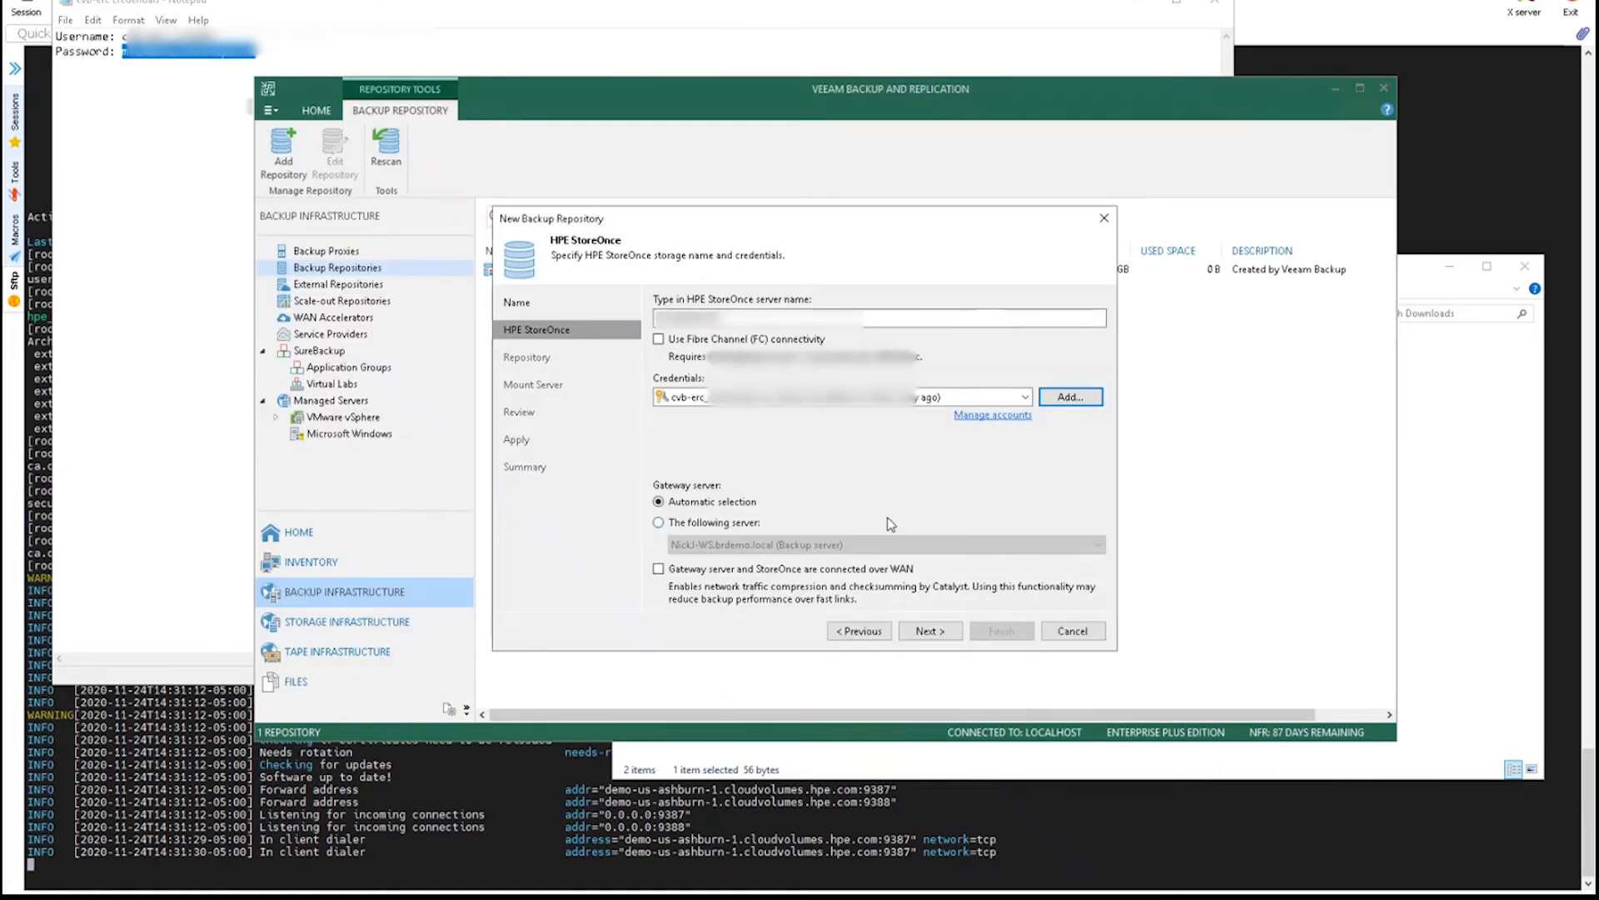
pyautogui.click(937, 635)
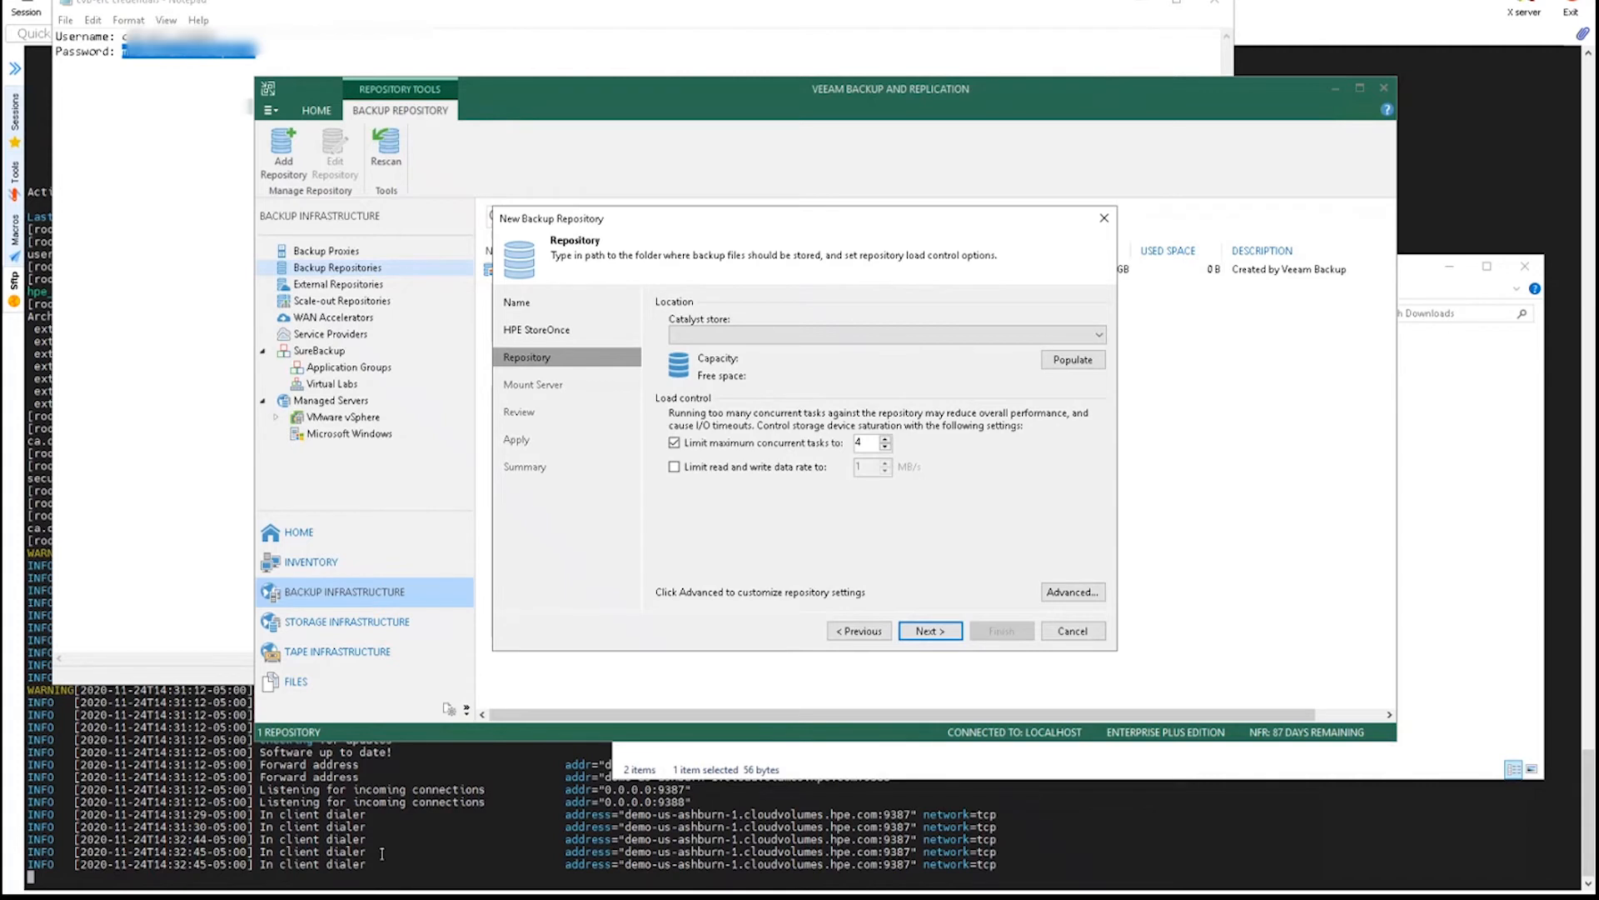
# Choose the Catalyst store cvb-erc, turn off the maximum concurrent tasks limit and continue to the mount server settings.
pyautogui.click(731, 336)
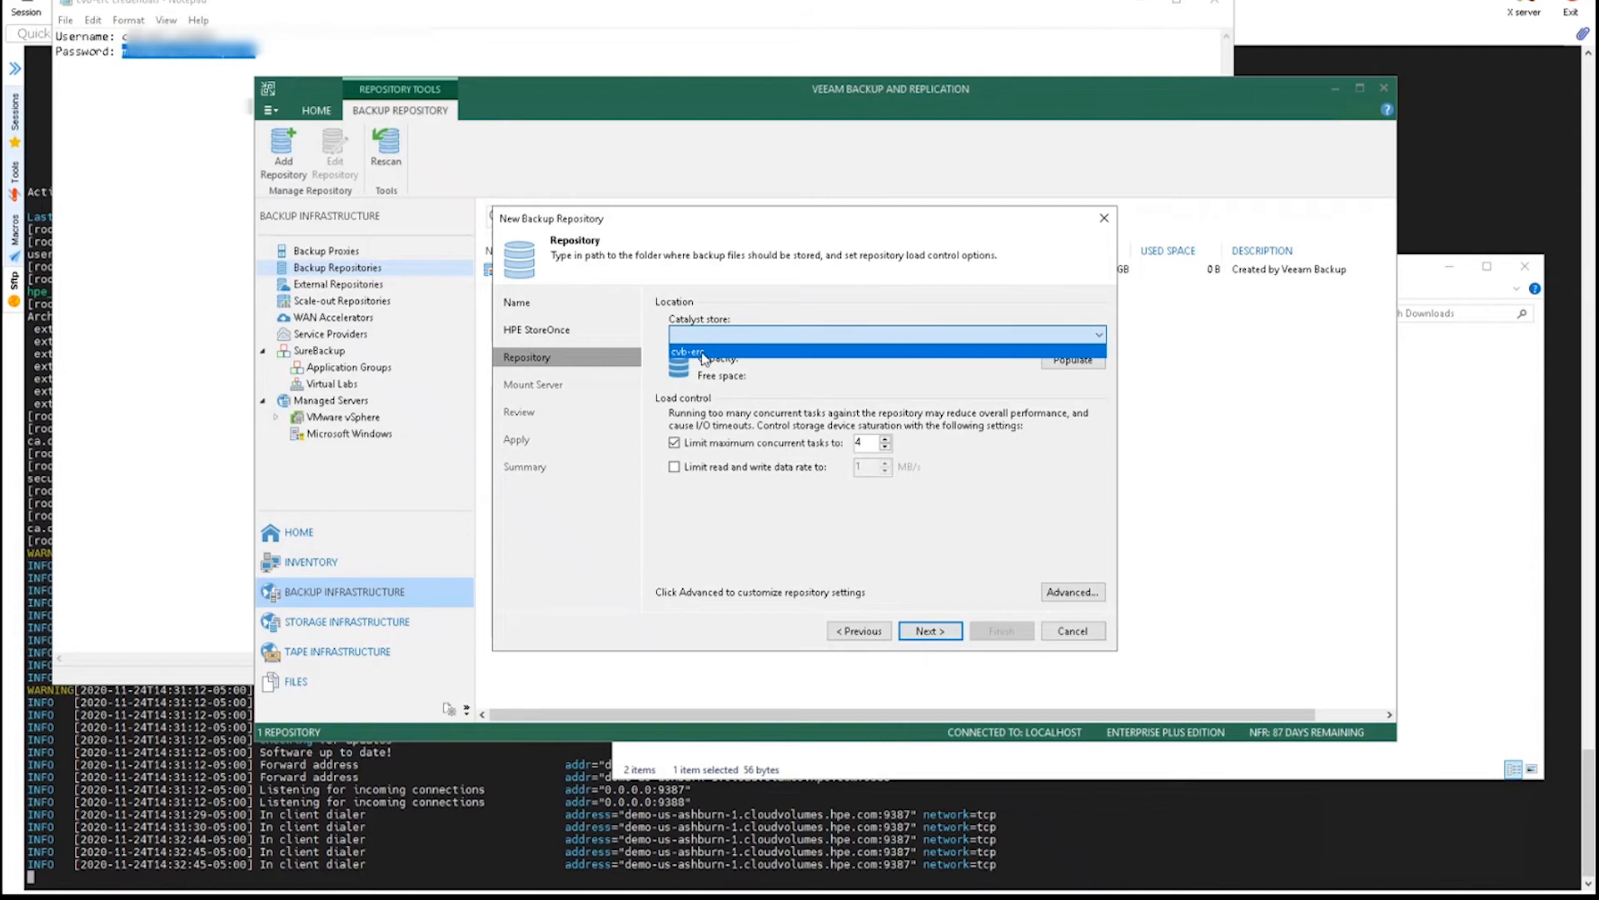
pyautogui.click(704, 356)
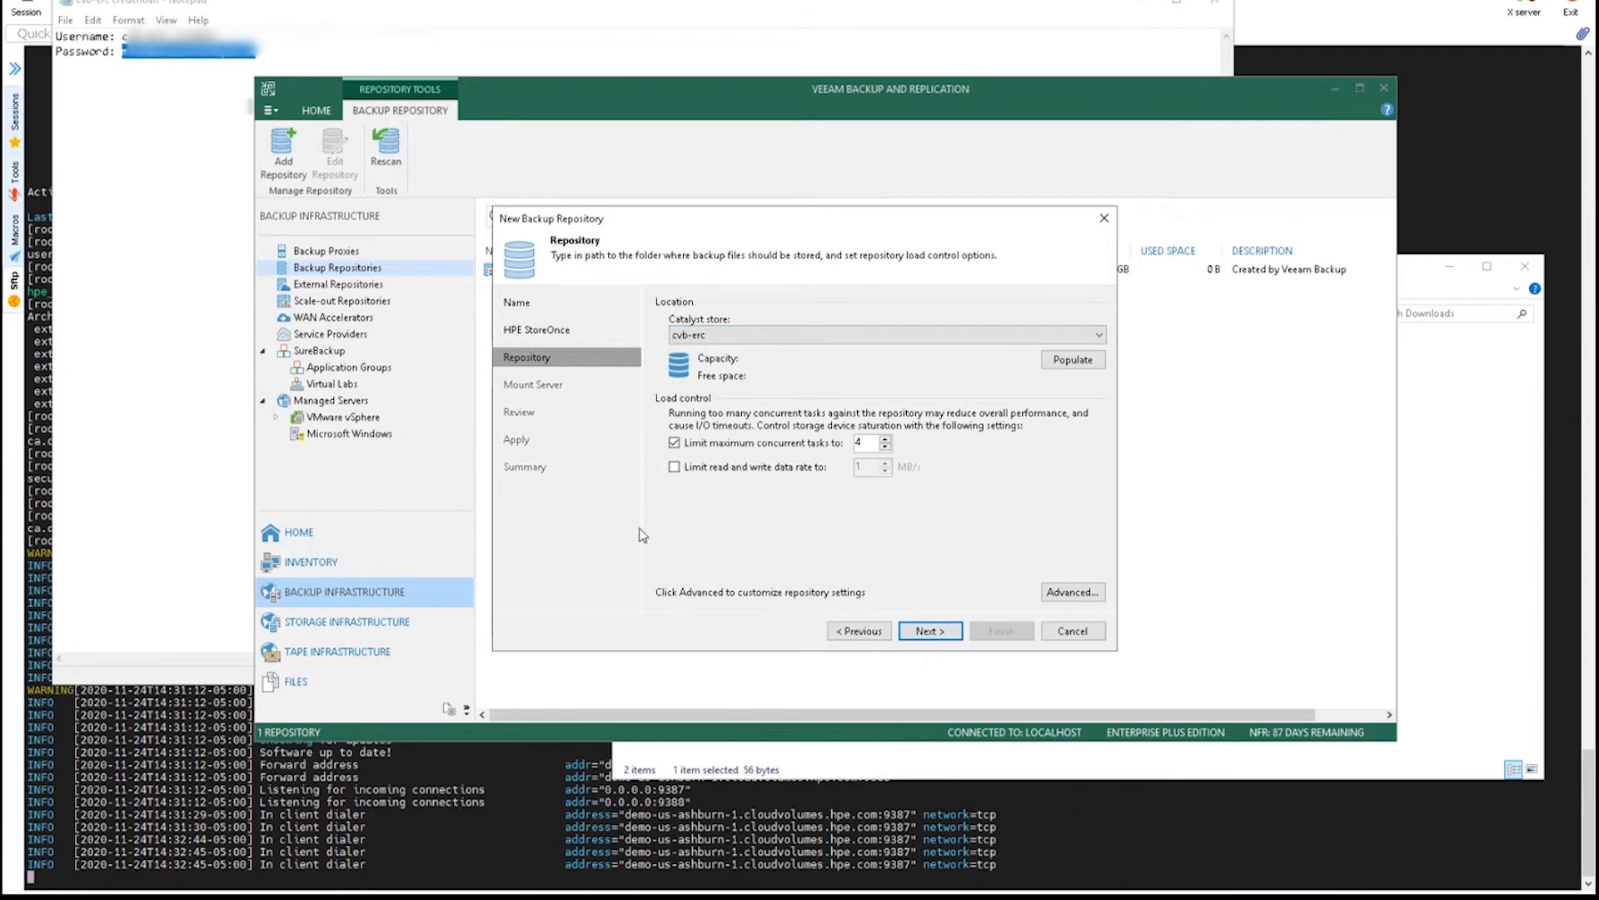
pyautogui.click(726, 444)
pyautogui.click(931, 631)
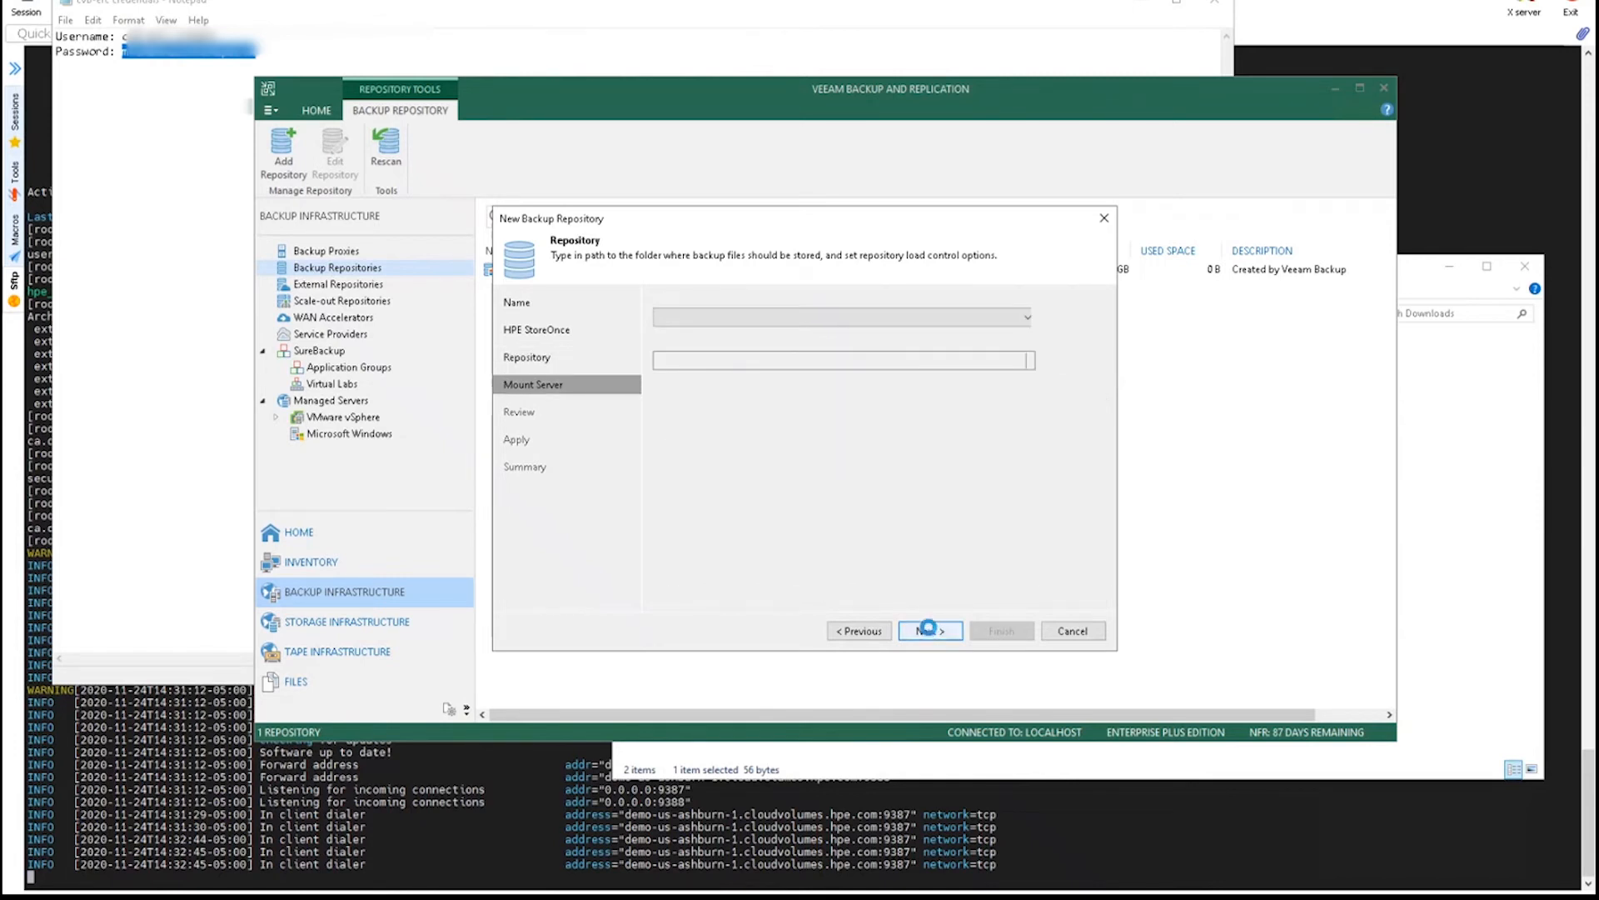
# Accept the default mount server, create the cvb-erc repository and decline moving the configuration backup location to it.
pyautogui.click(929, 631)
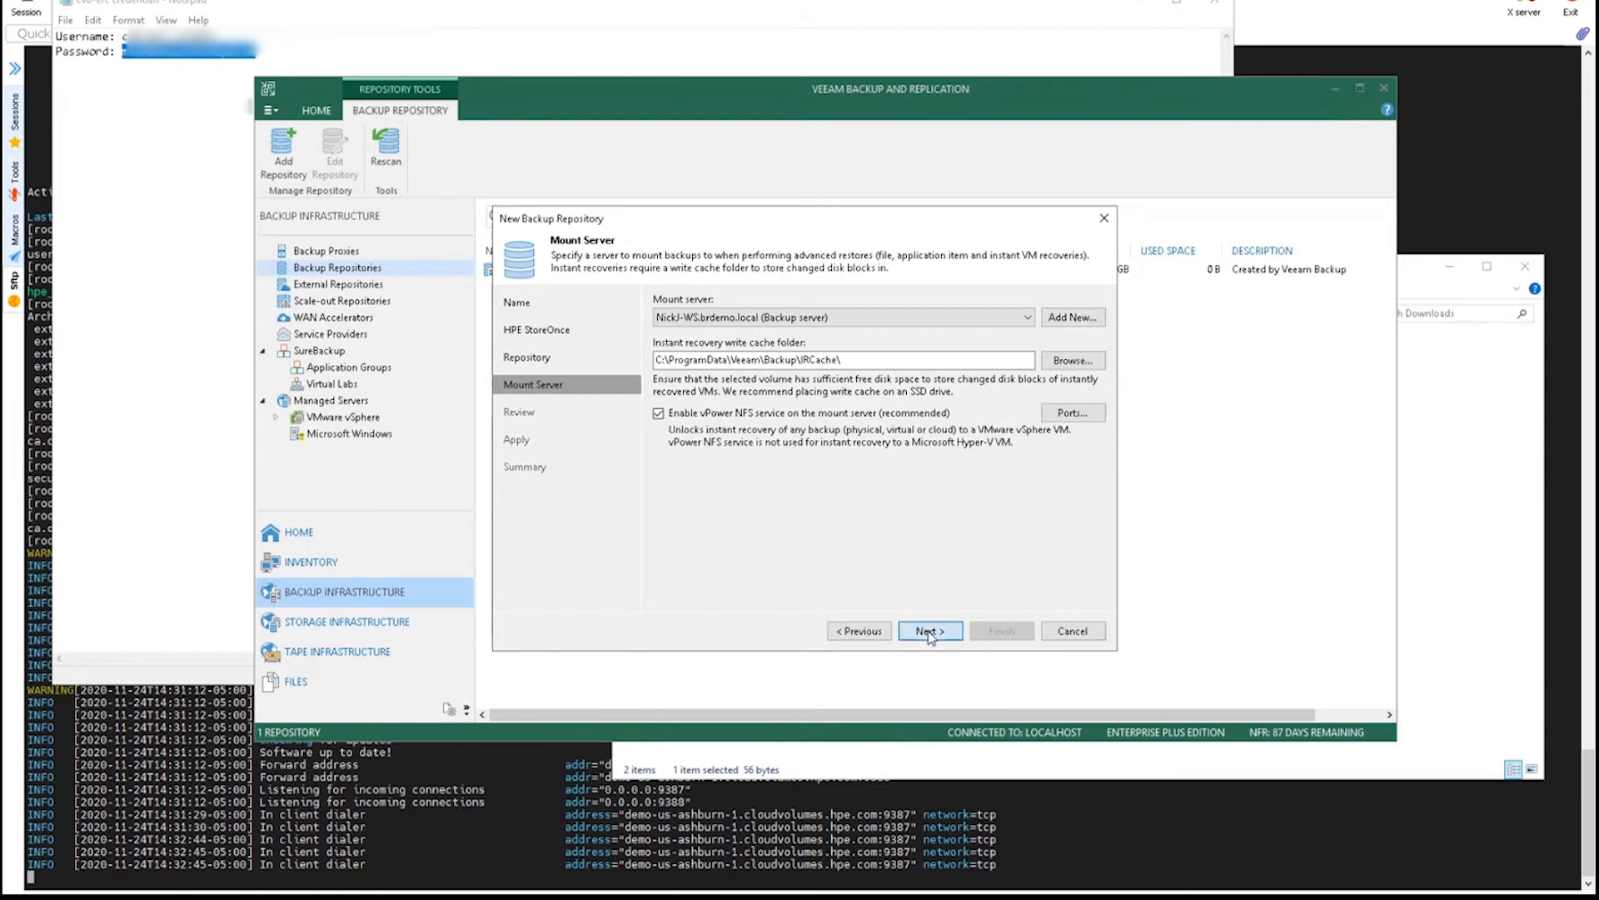
pyautogui.click(931, 632)
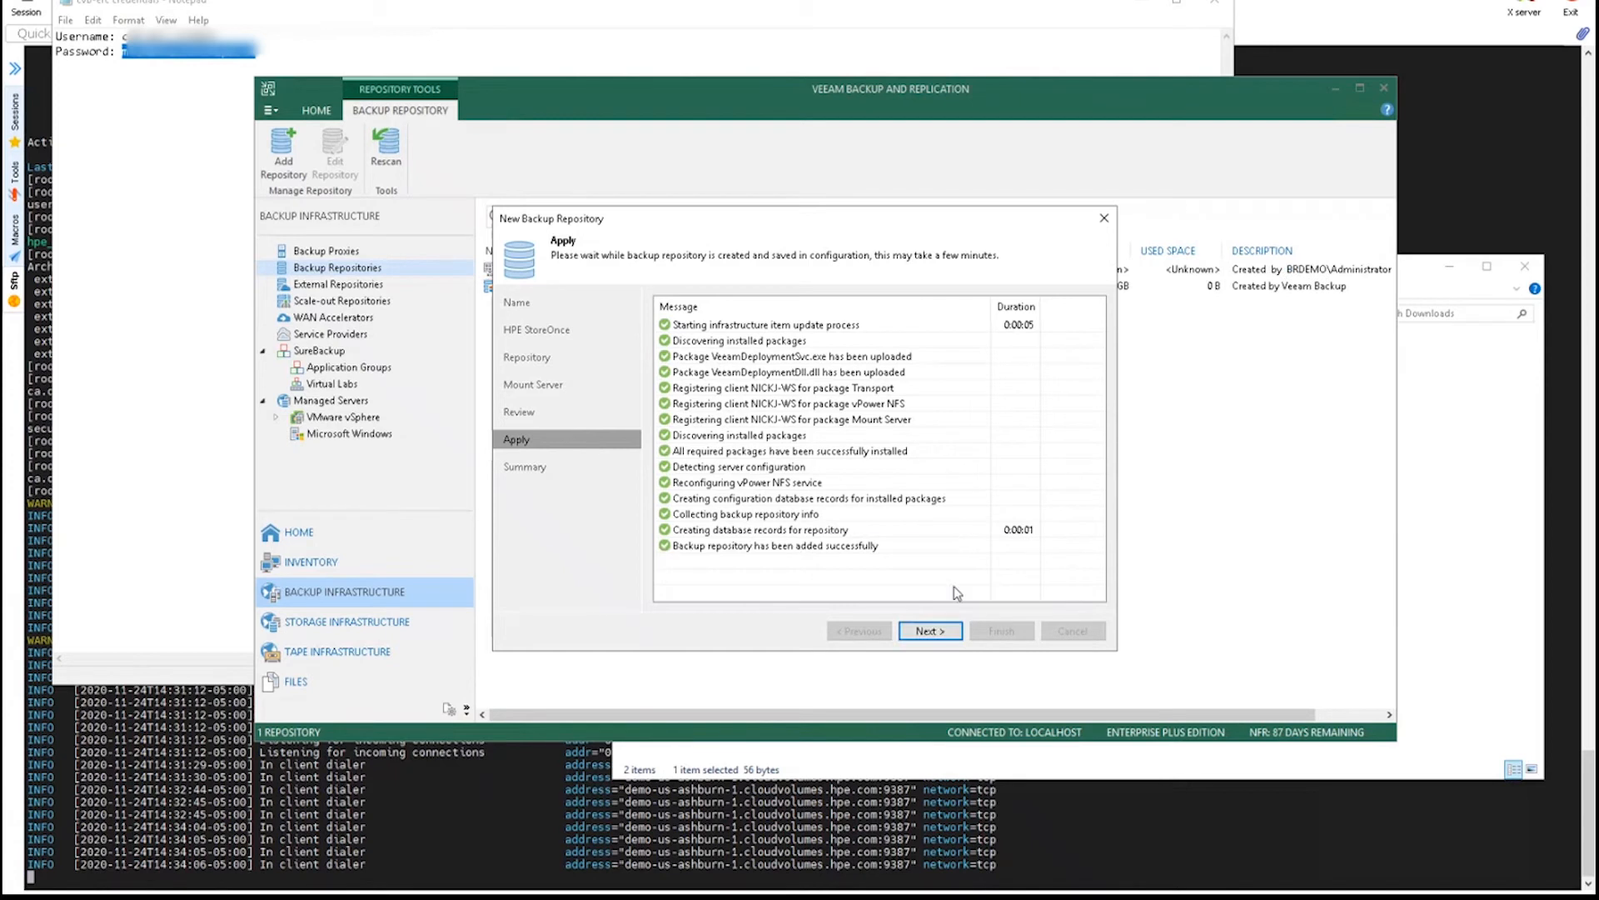
pyautogui.click(931, 633)
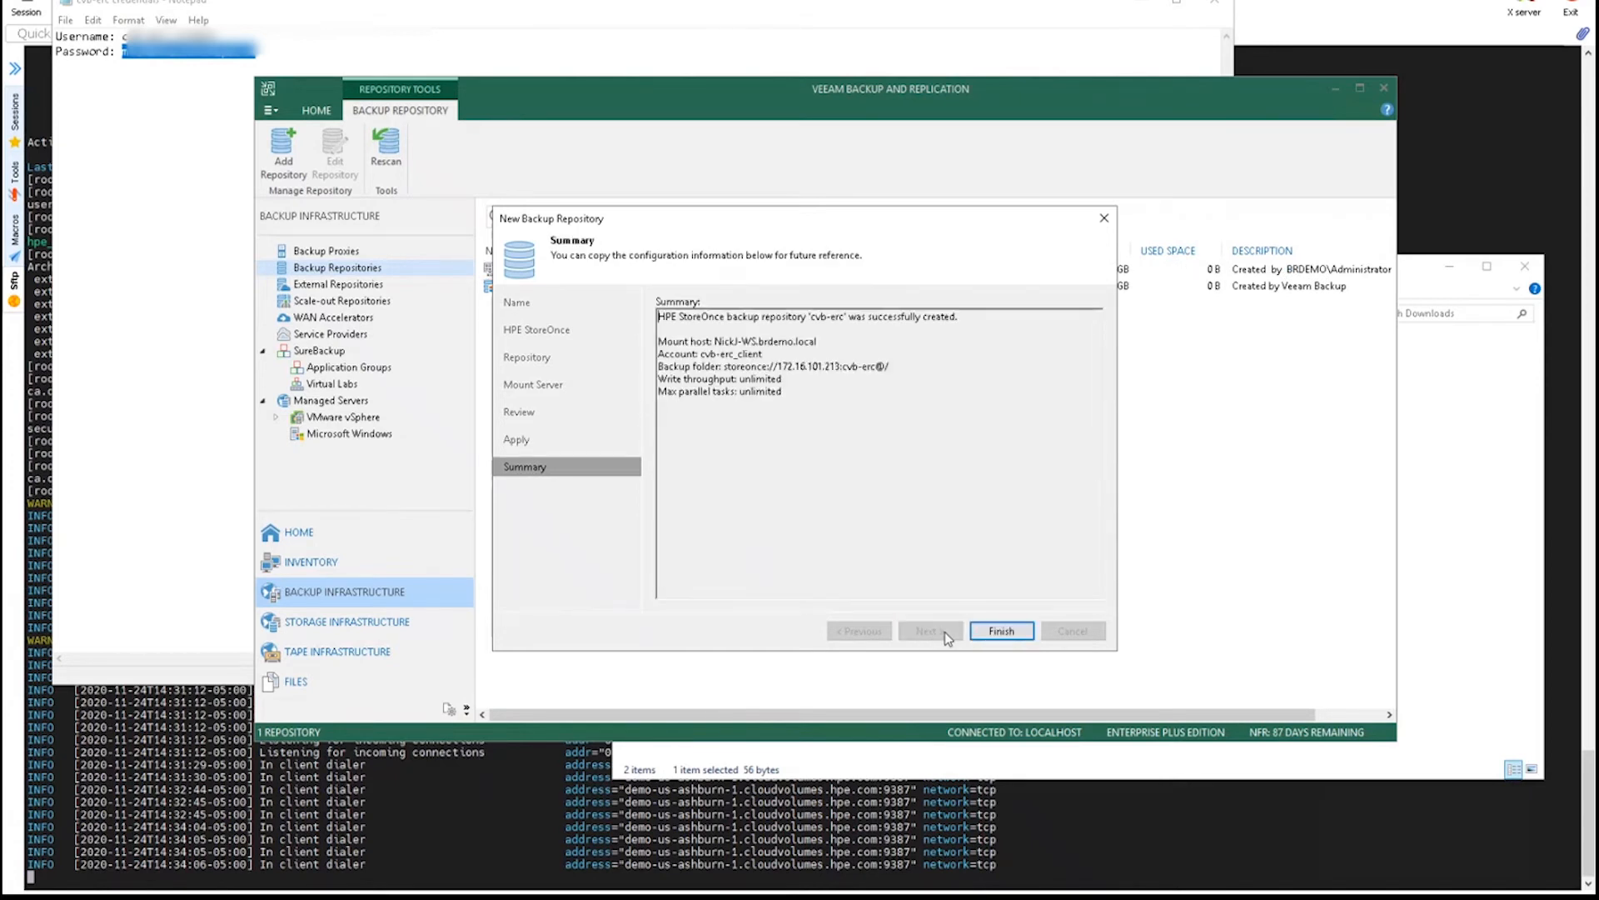
pyautogui.click(989, 631)
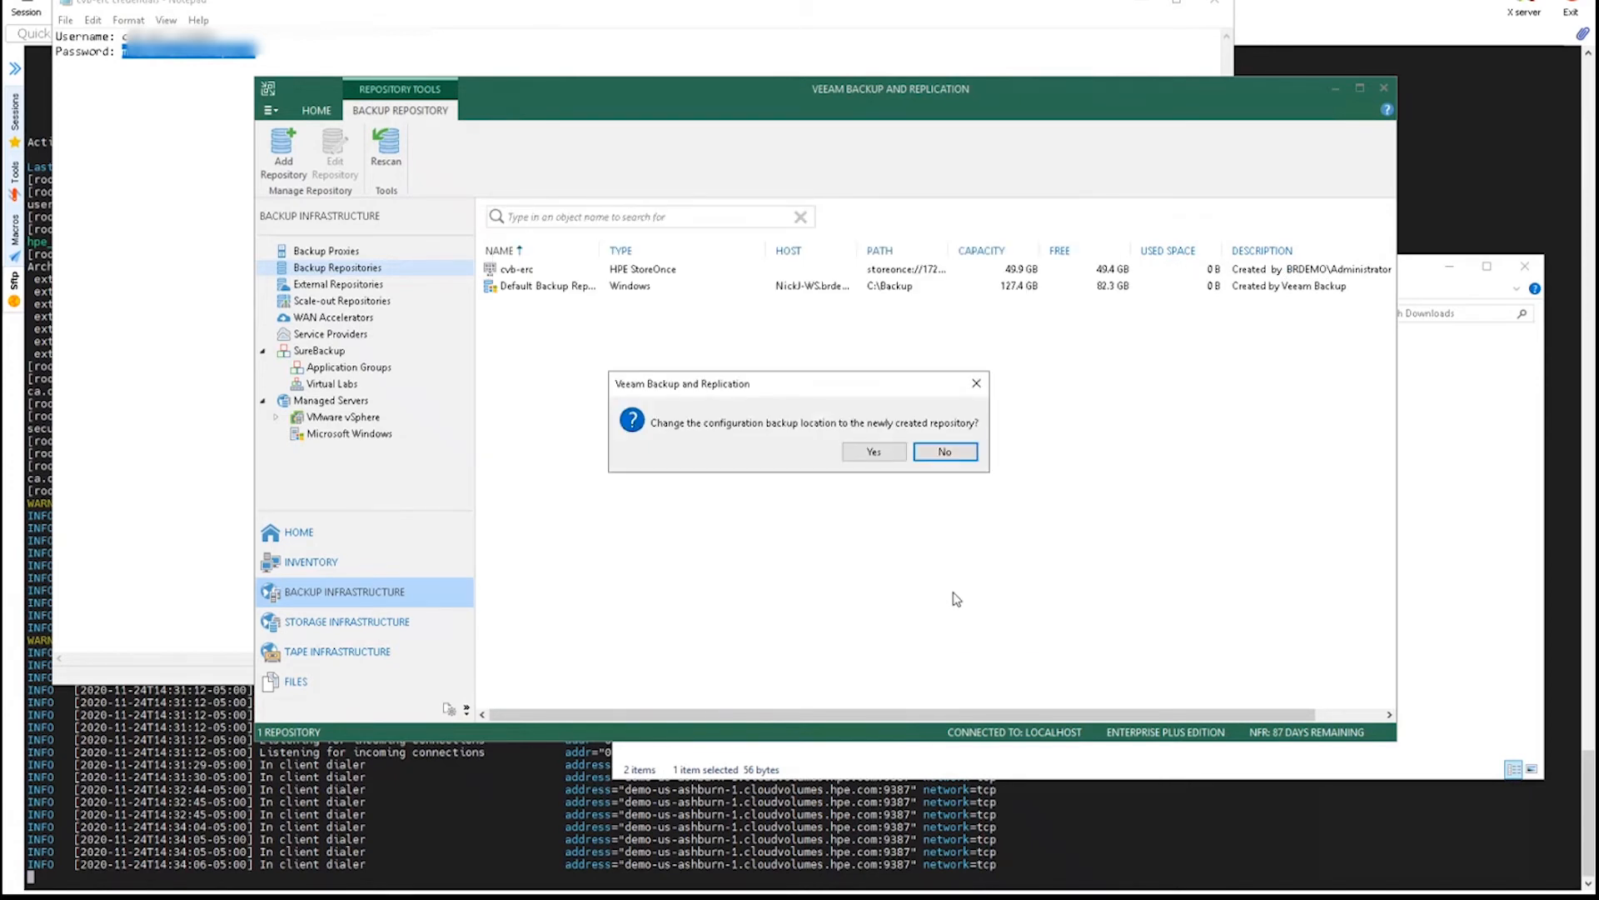
pyautogui.click(948, 453)
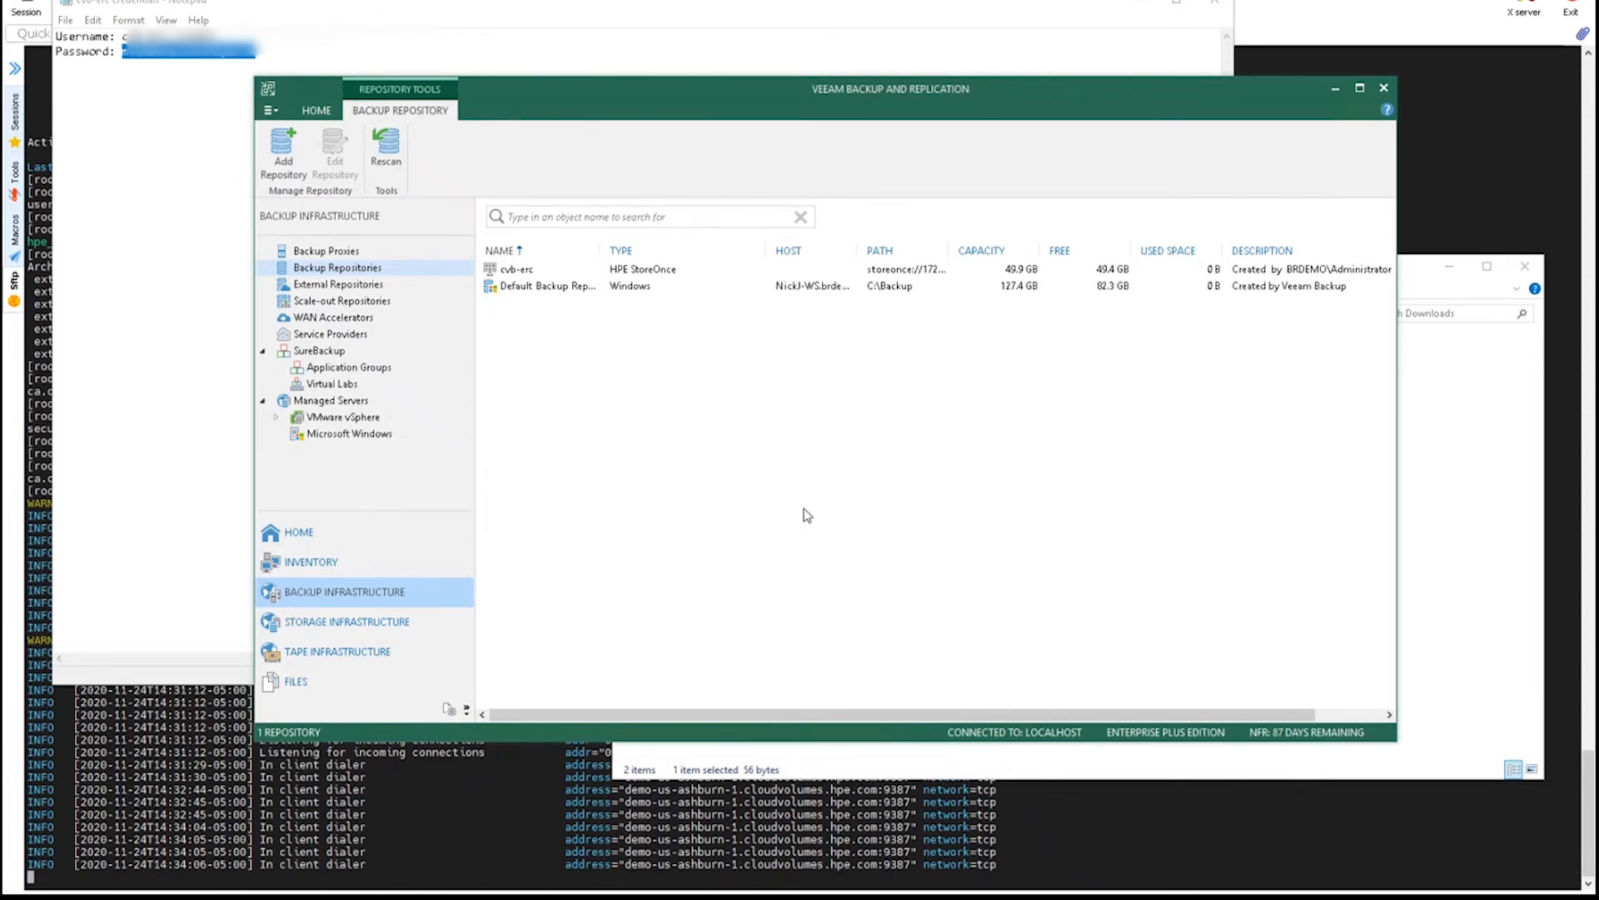
# Start a new virtual machine backup job, close the credentials file, and name the job cvb-erc-backup.
pyautogui.click(339, 535)
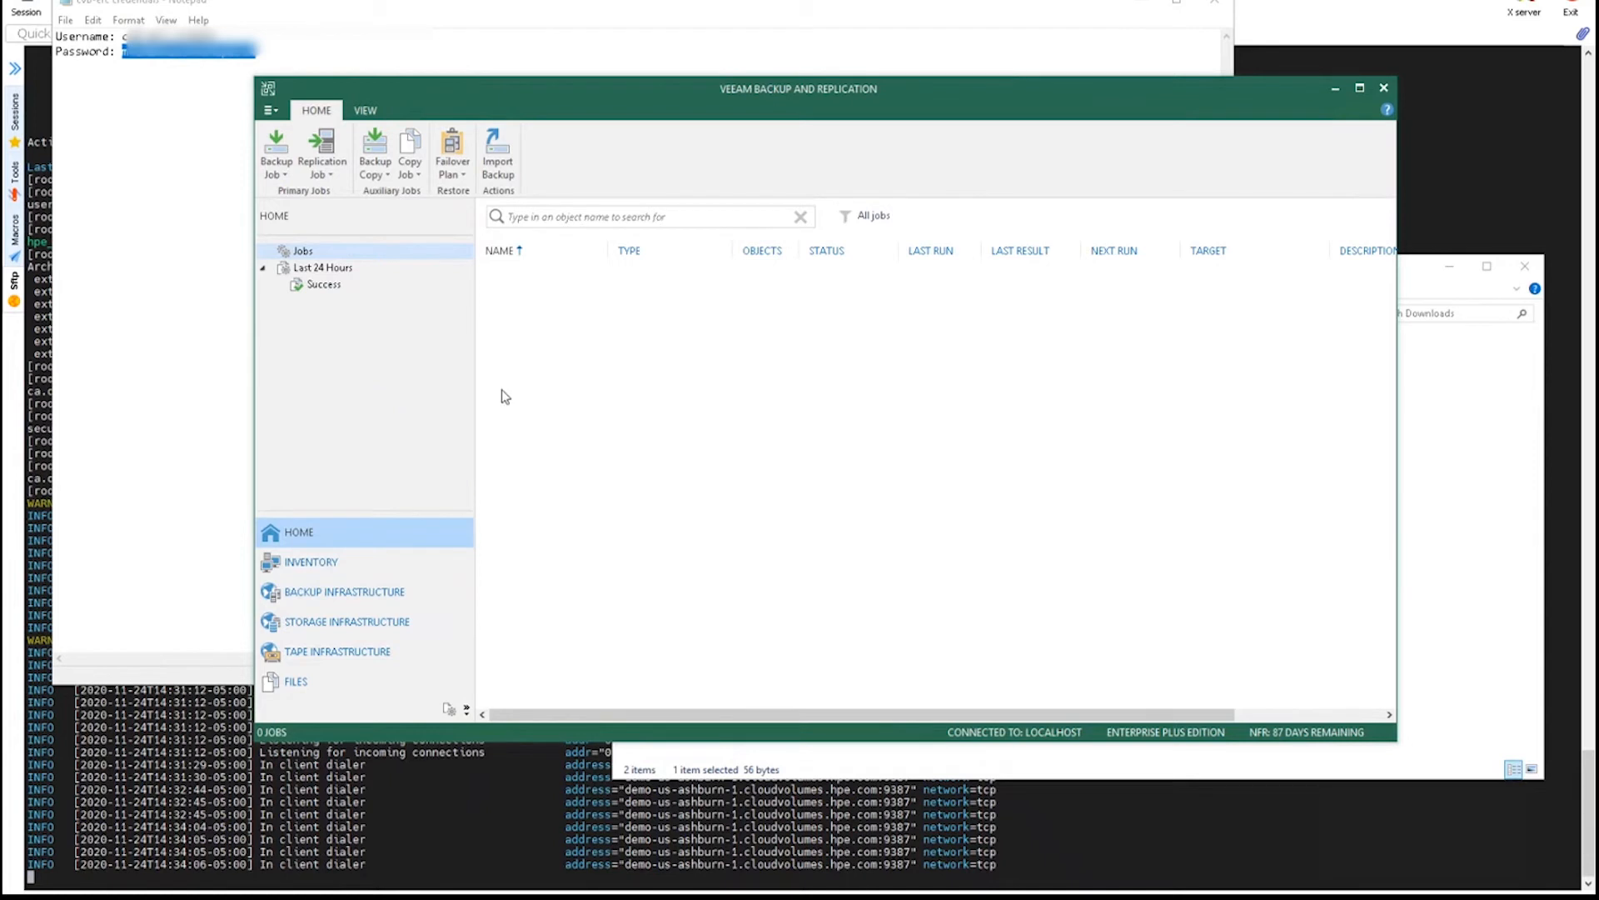
pyautogui.rightClick(542, 300)
pyautogui.moveTo(580, 313)
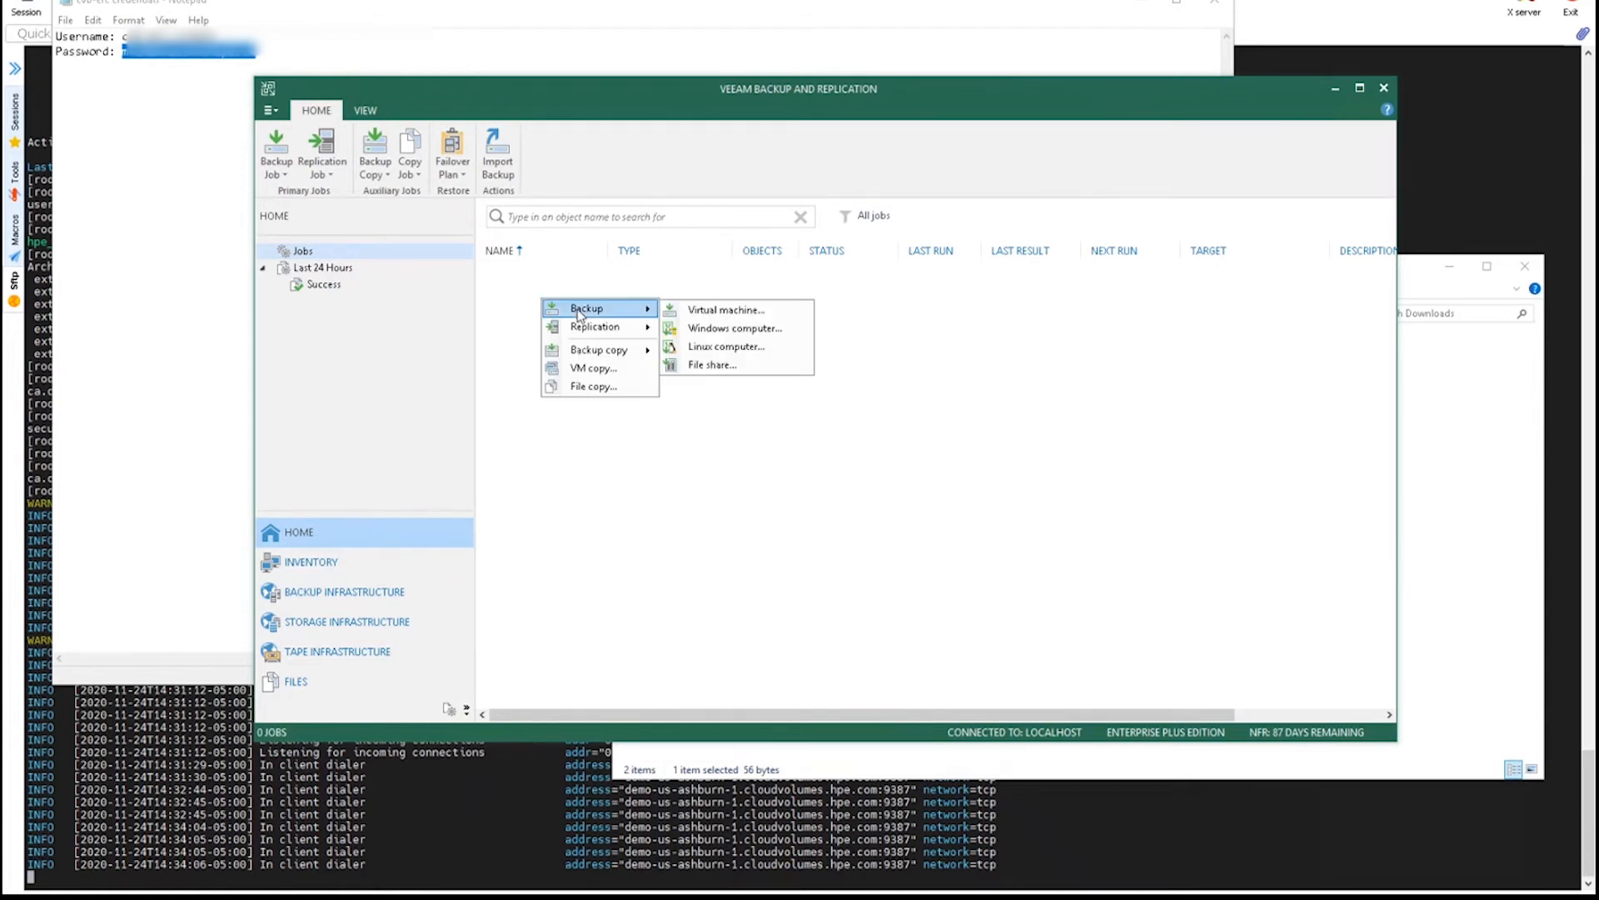
pyautogui.click(708, 311)
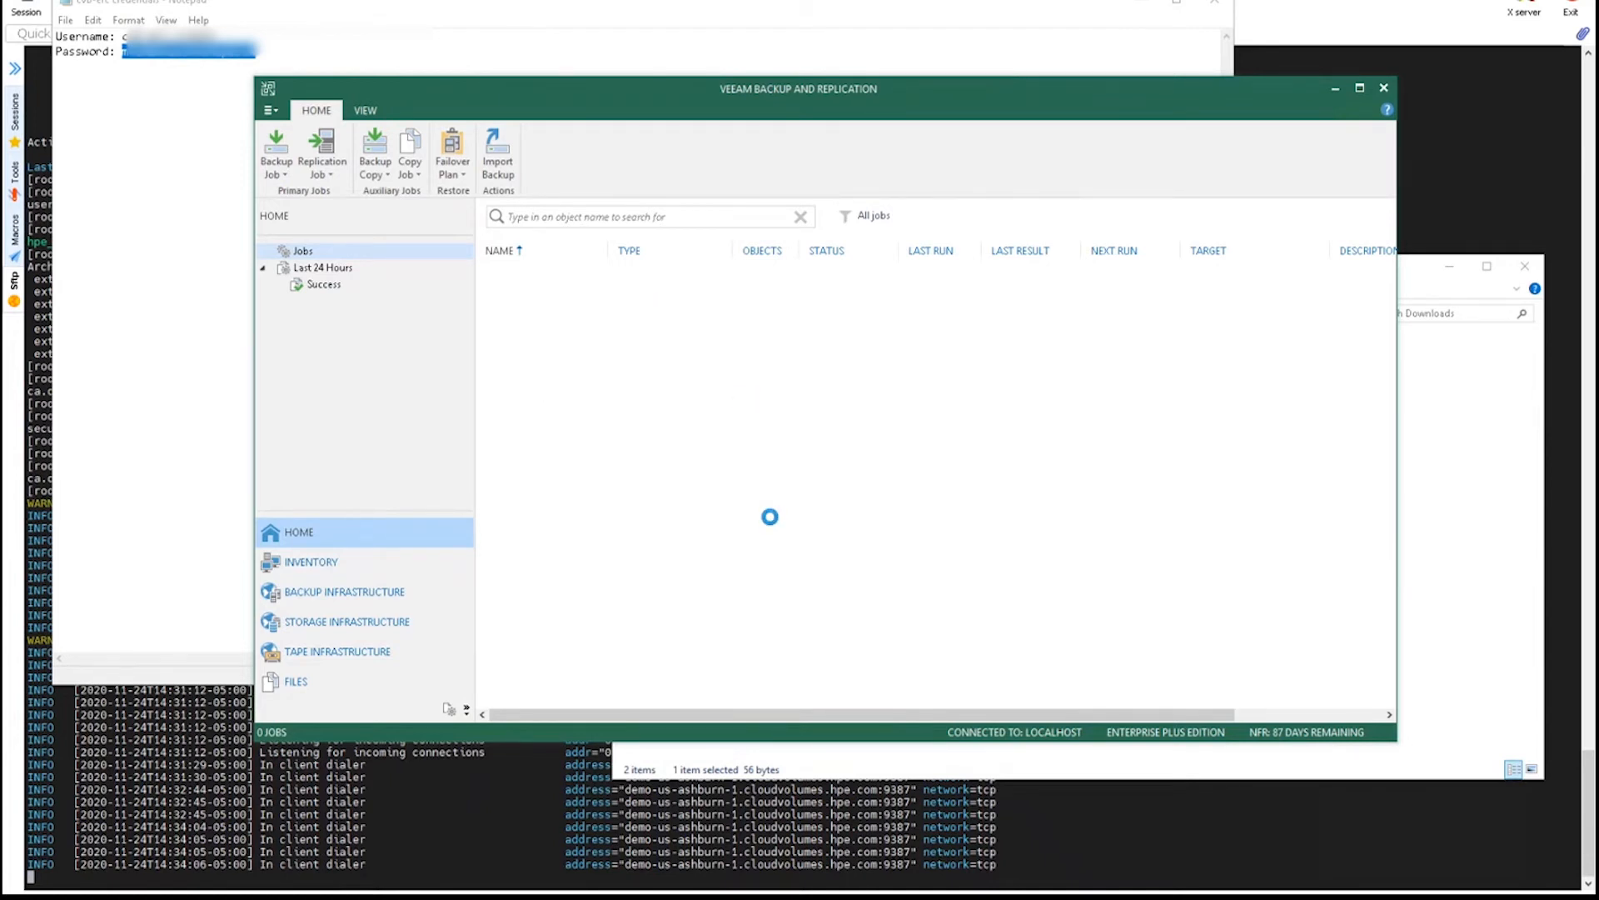
pyautogui.click(1216, 6)
pyautogui.click(1217, 7)
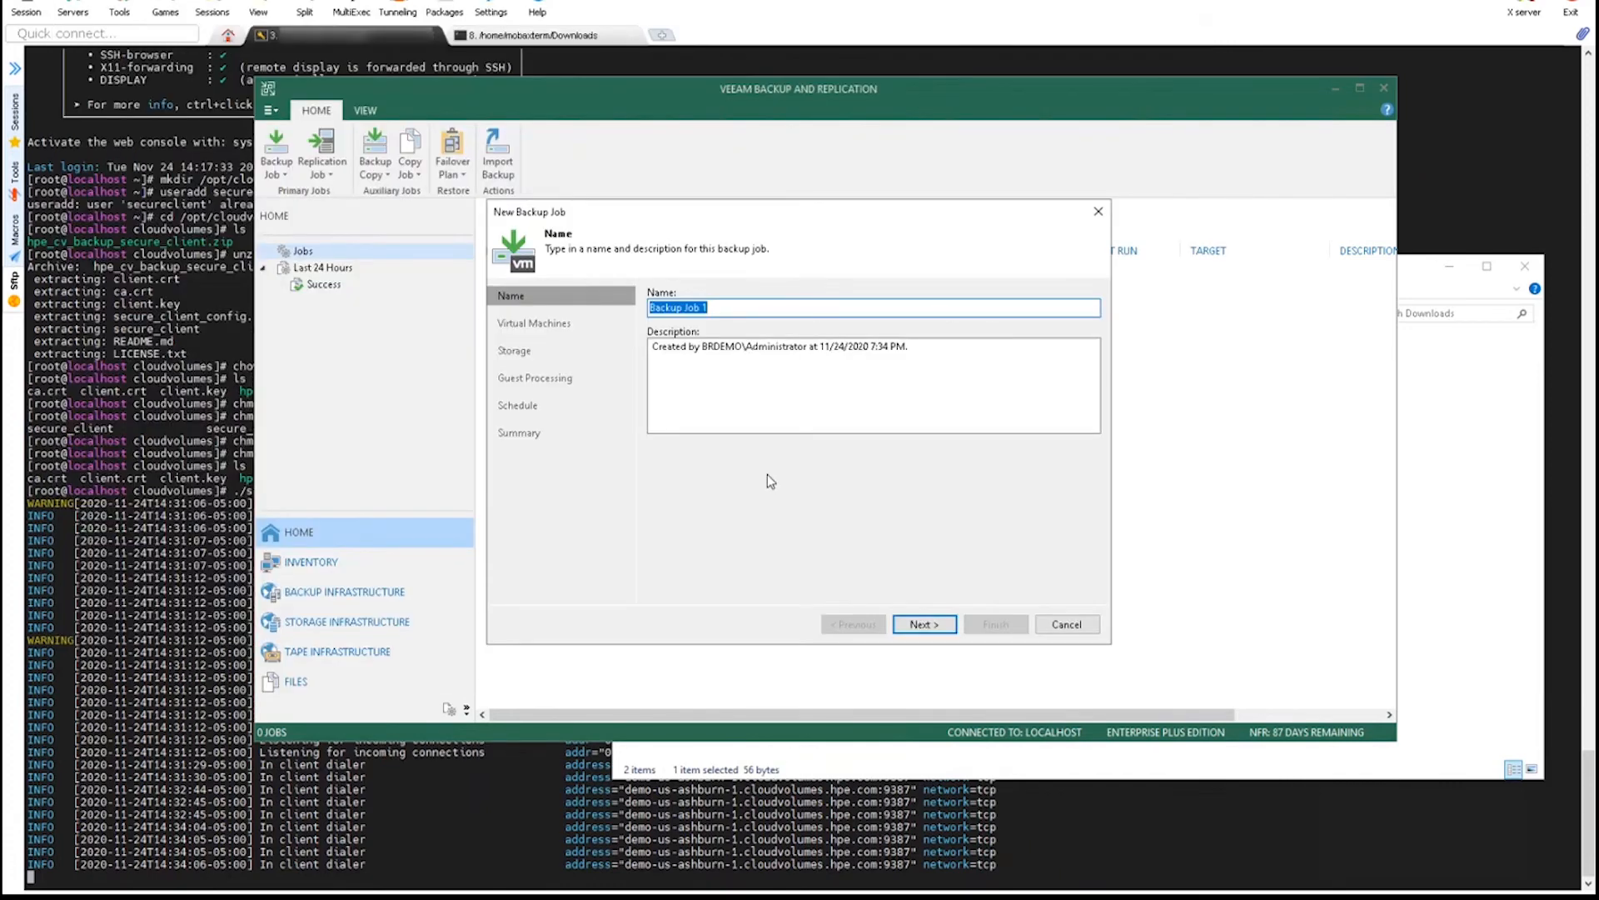
pyautogui.press('BackSpace')
pyautogui.write('cvb-erc-backup')
pyautogui.click(926, 627)
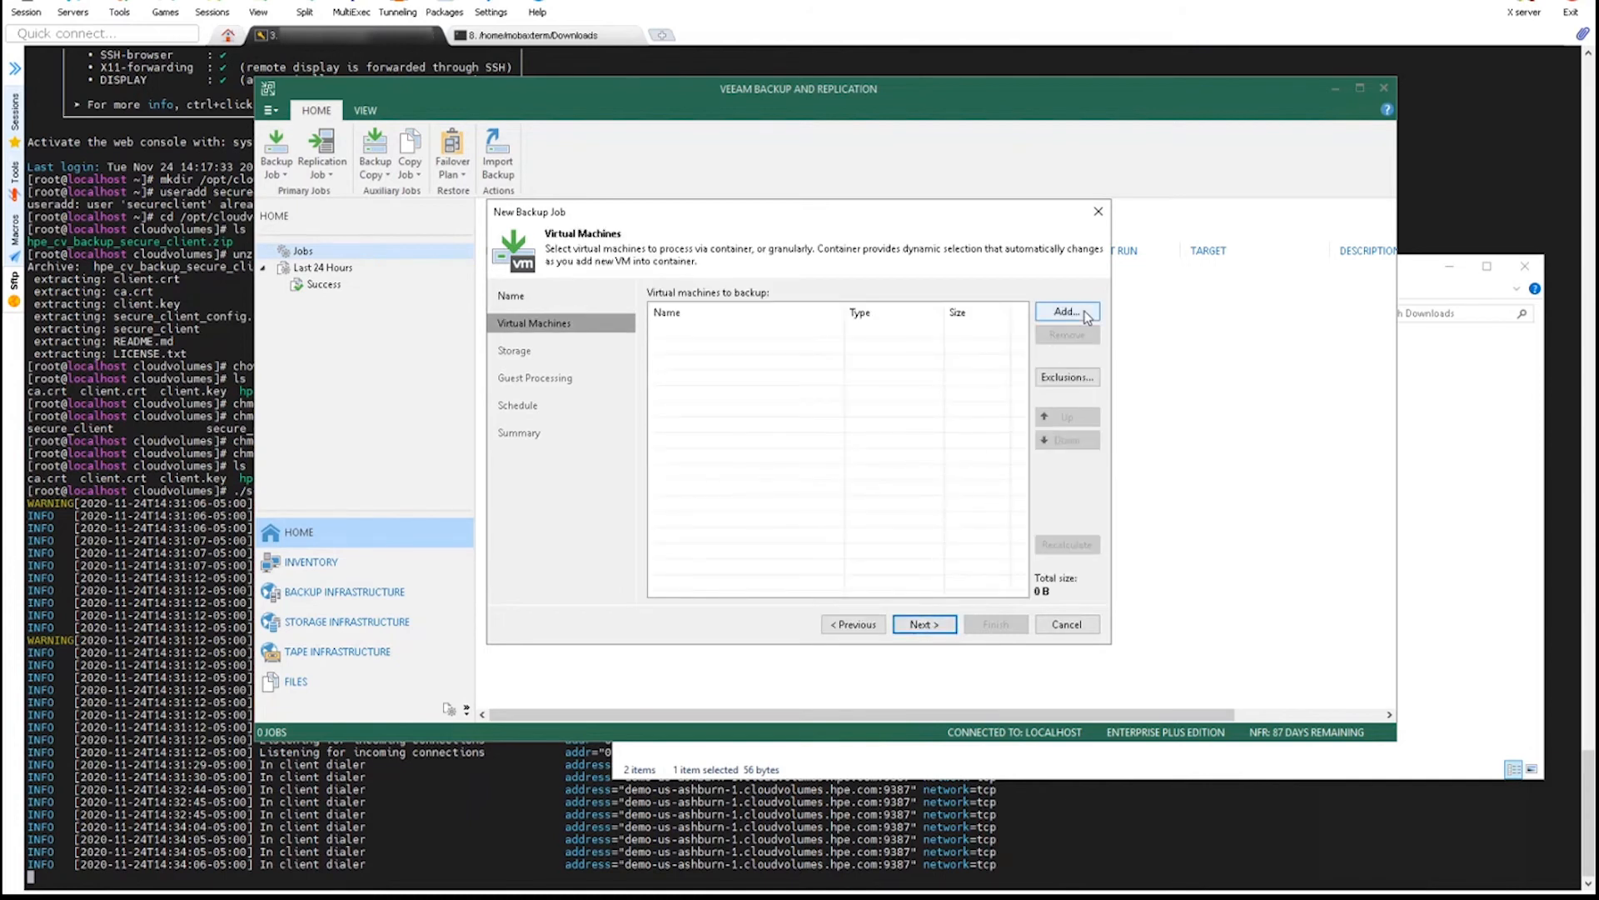
# Search the available objects for "backup", add cvb-backup-vm to the job and continue to the storage settings.
pyautogui.click(1069, 312)
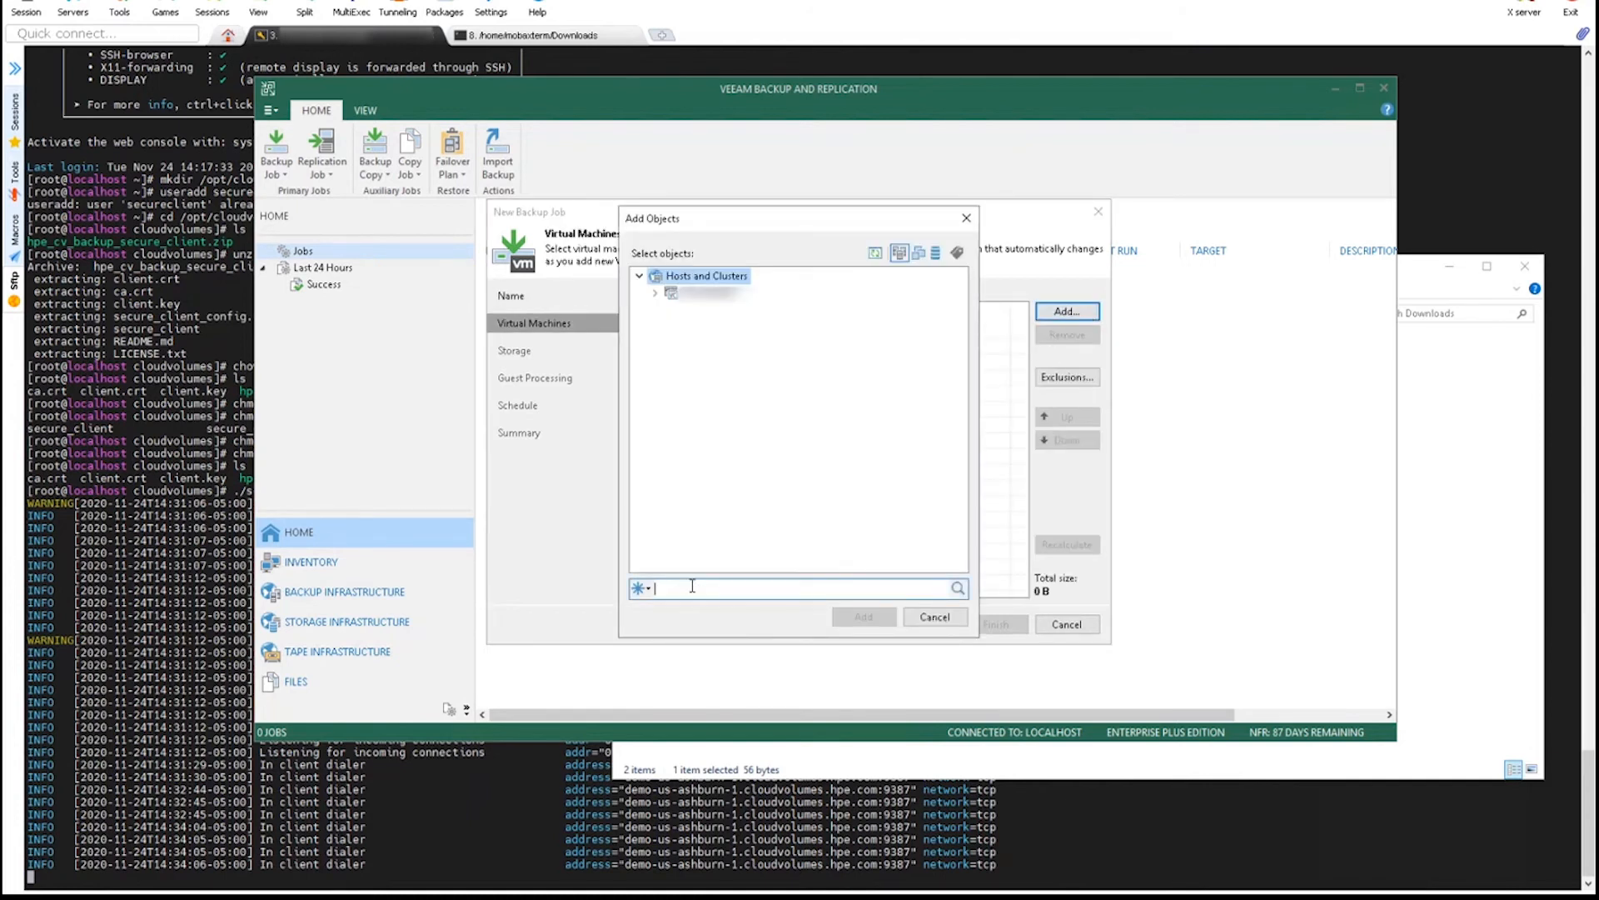
pyautogui.write('backup')
pyautogui.press('Return')
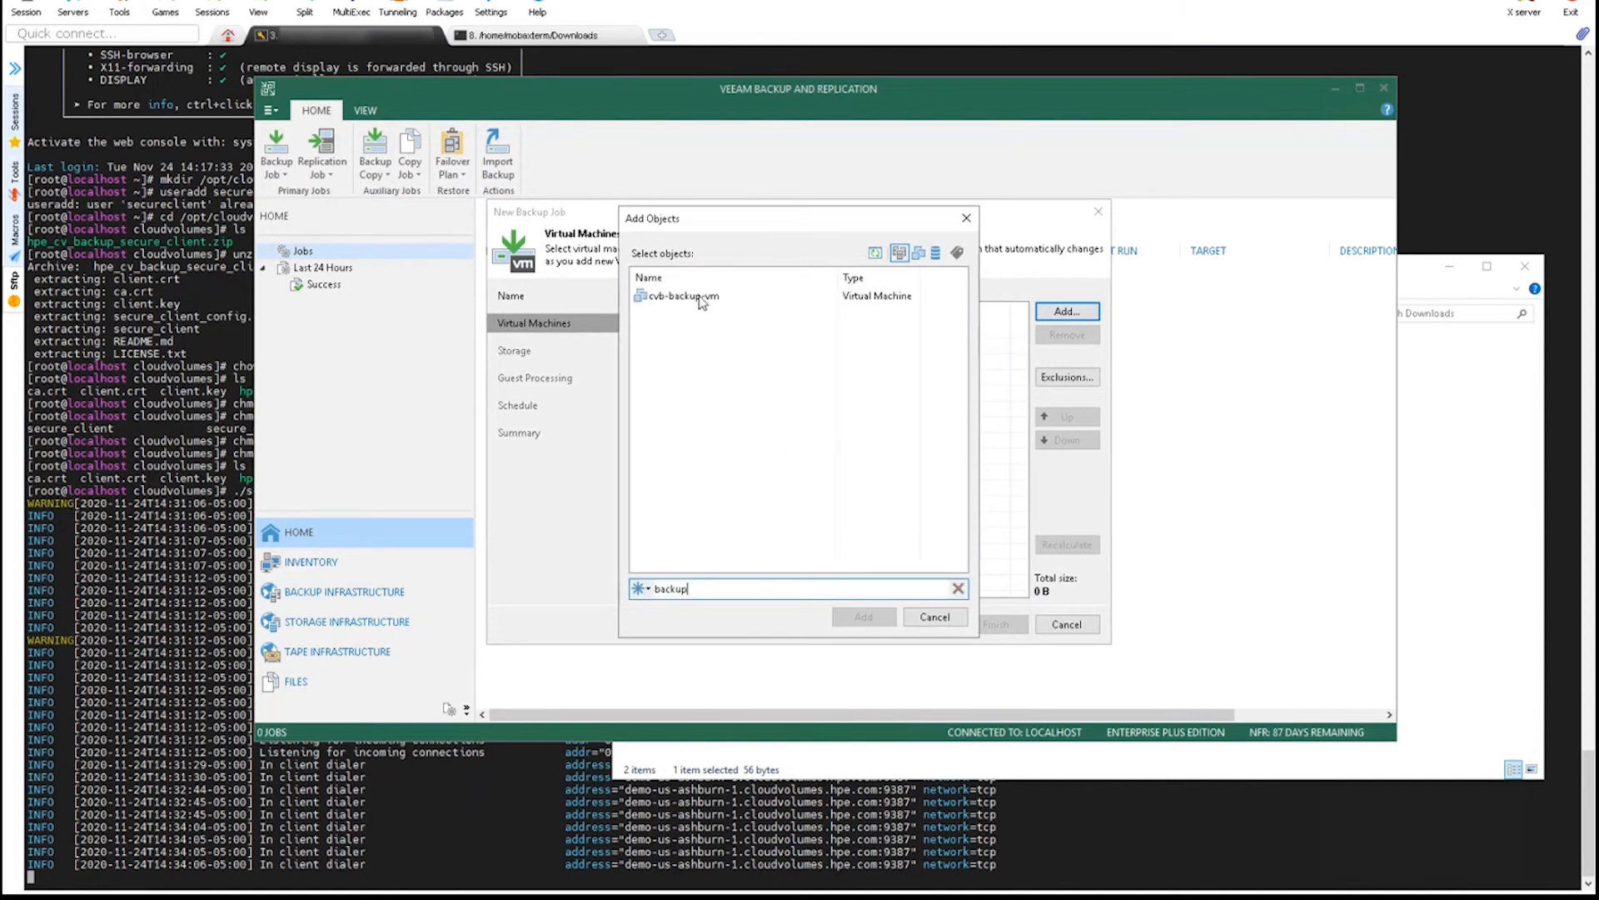
pyautogui.click(700, 297)
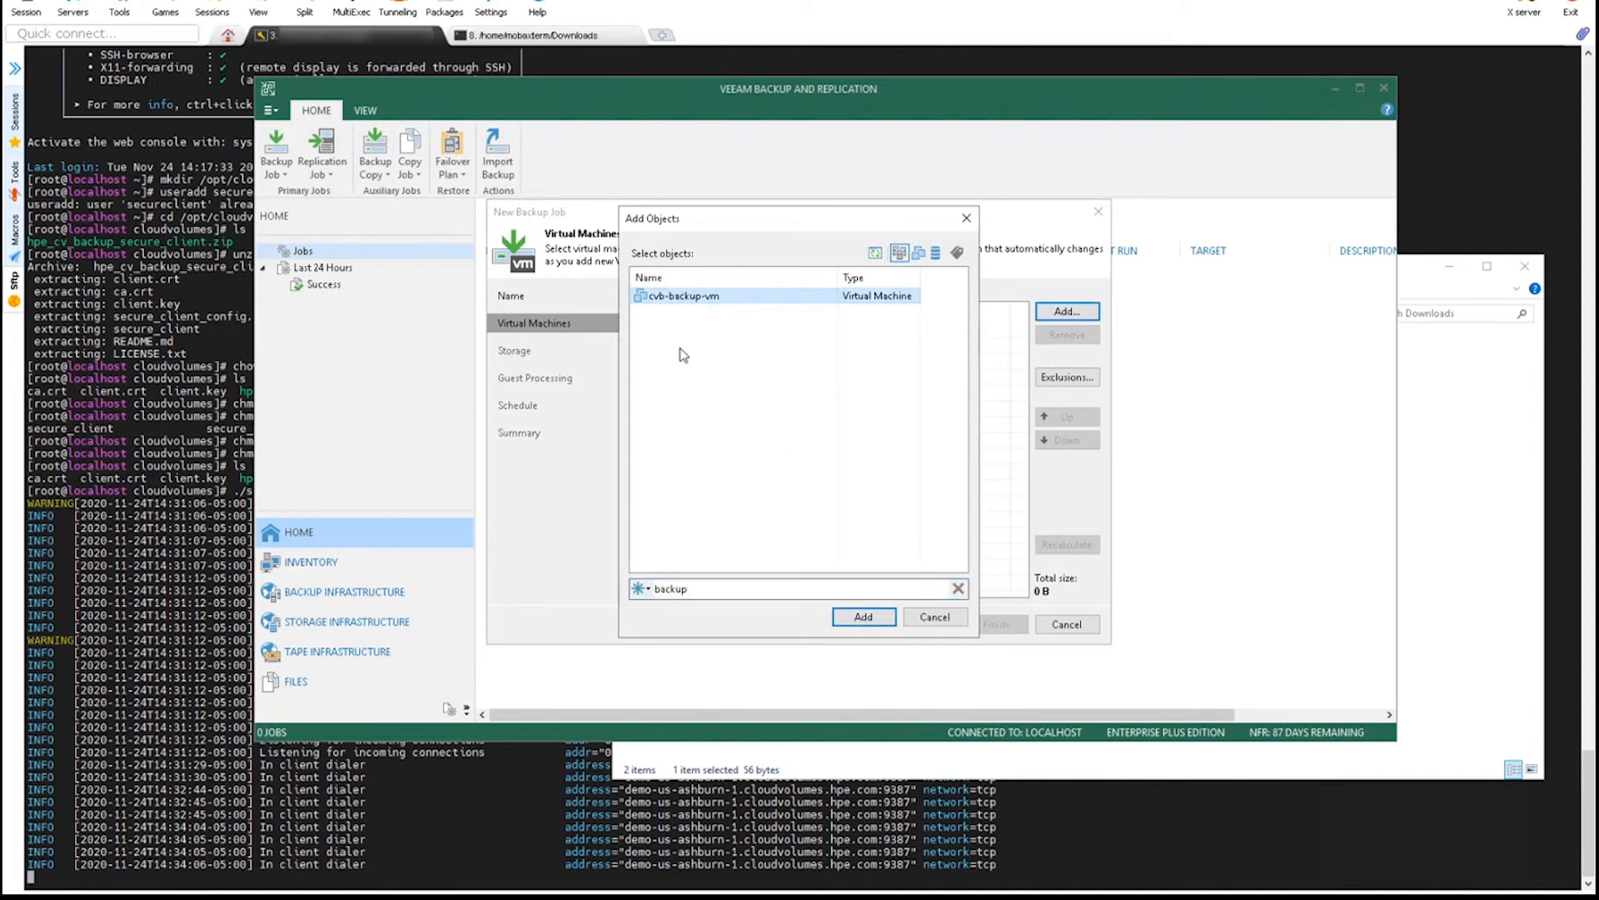
pyautogui.click(847, 619)
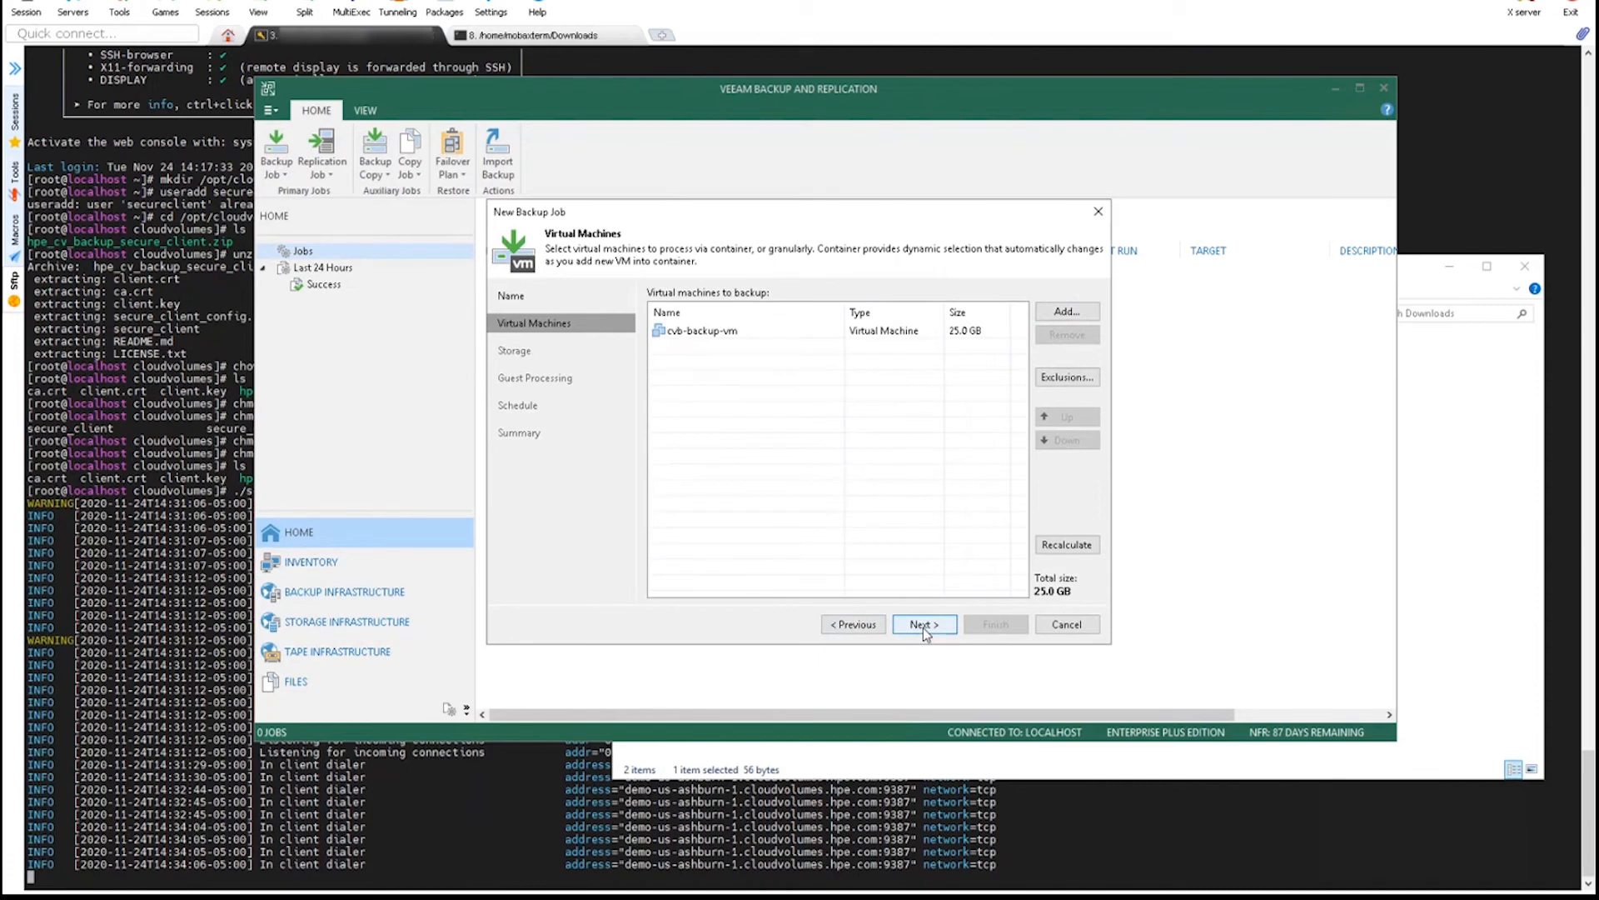
pyautogui.click(923, 624)
# Choose cvb-erc as the backup repository, accept its recommended advanced settings and acknowledge the deduplicating storage notice.
pyautogui.click(723, 357)
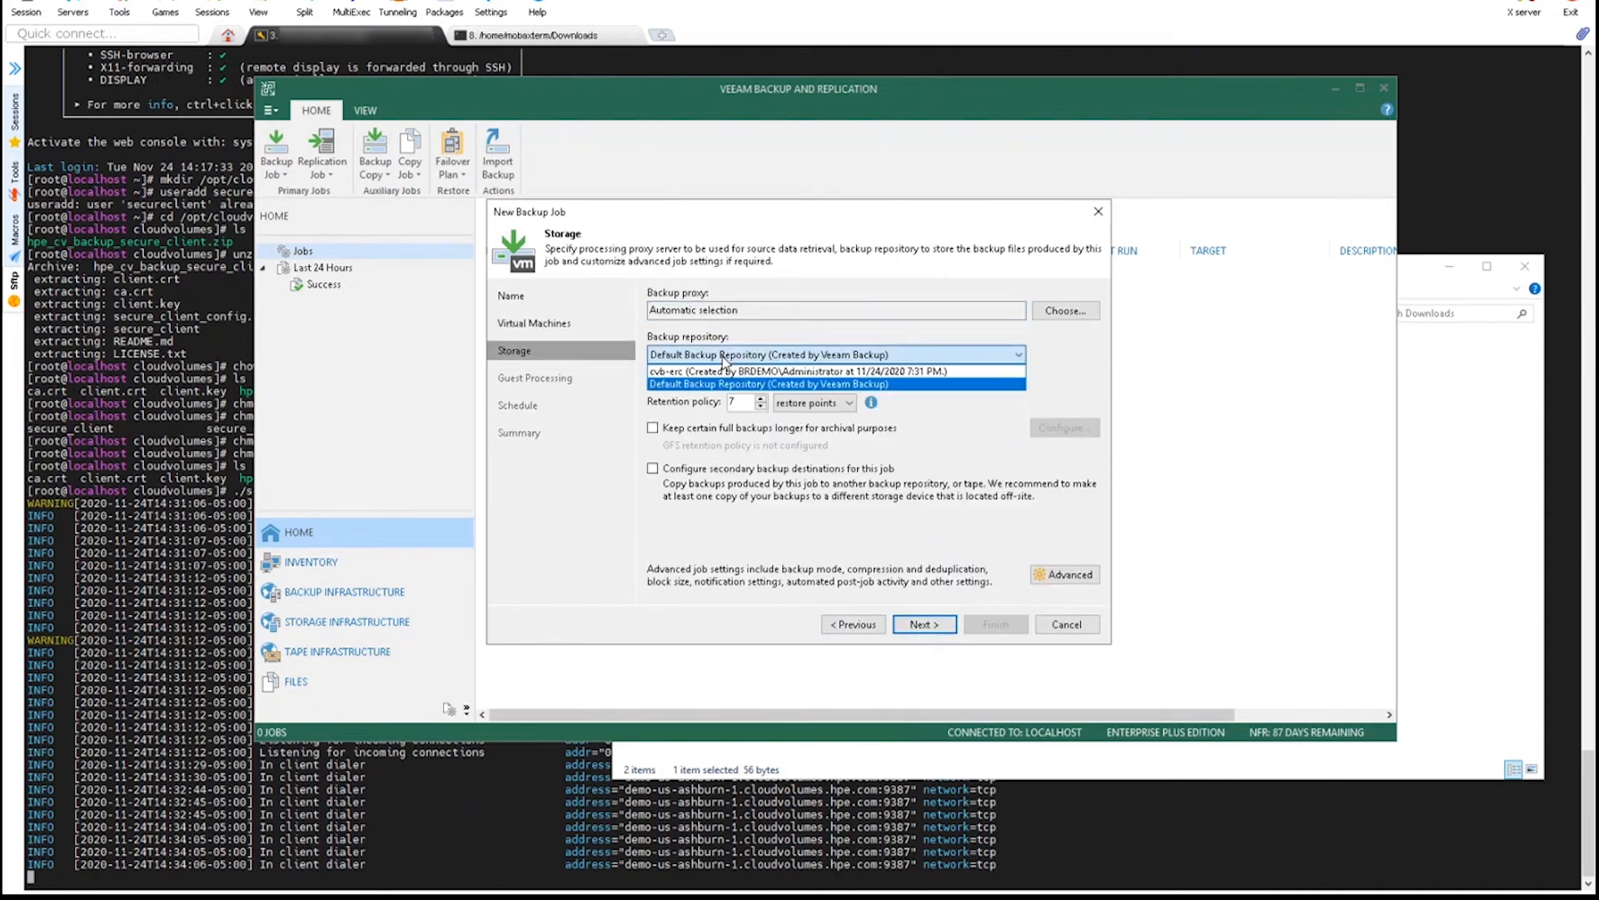
pyautogui.click(694, 372)
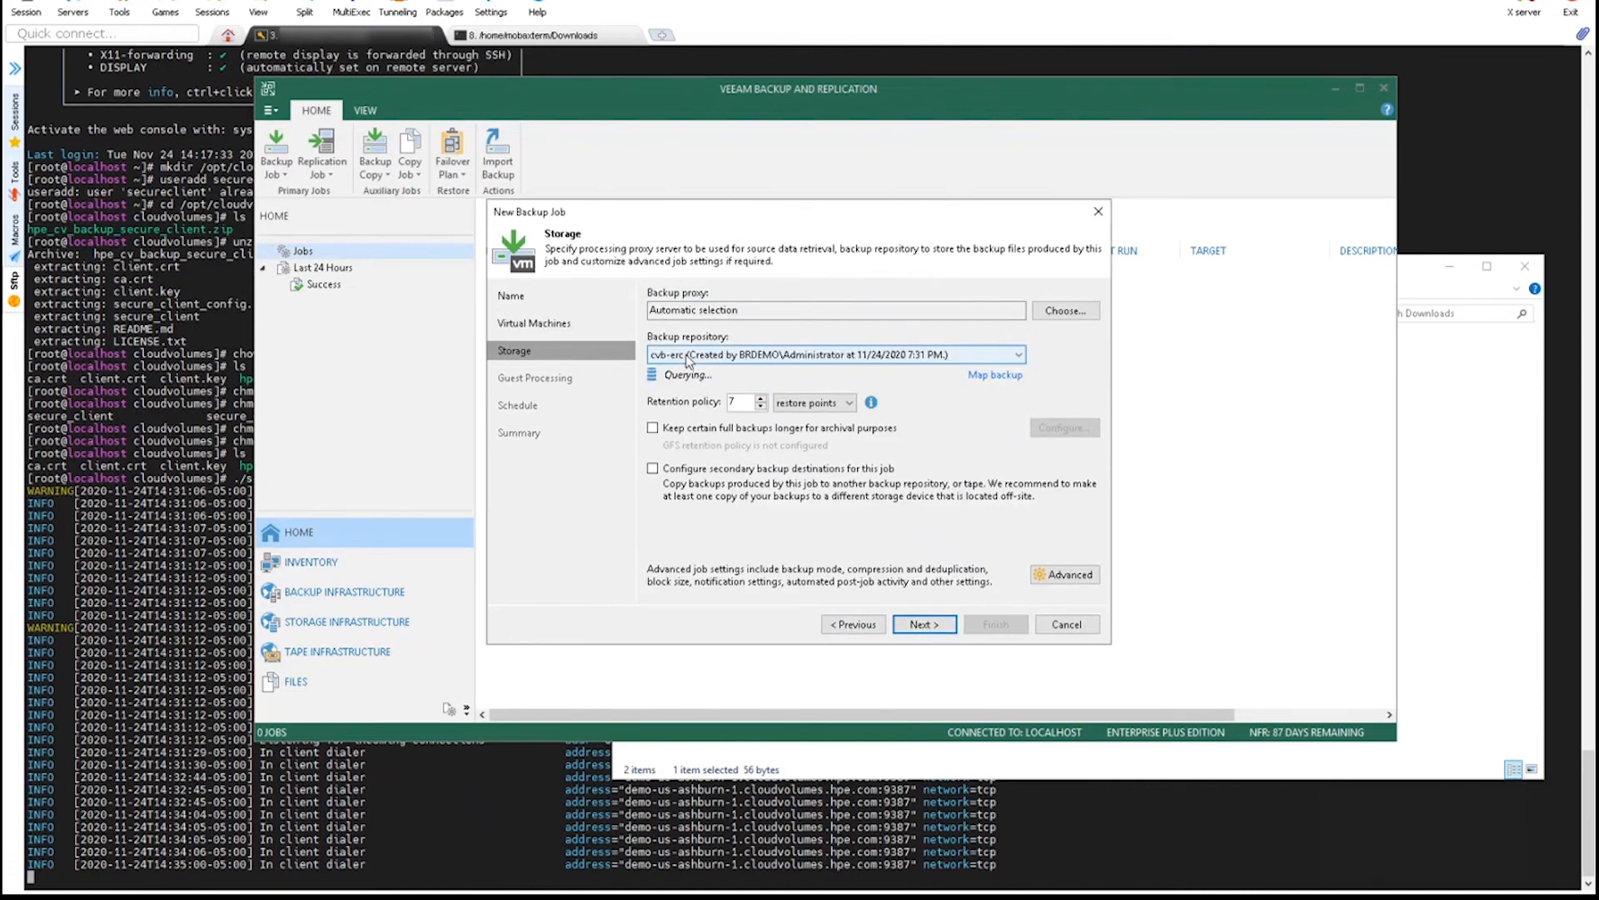
pyautogui.click(913, 628)
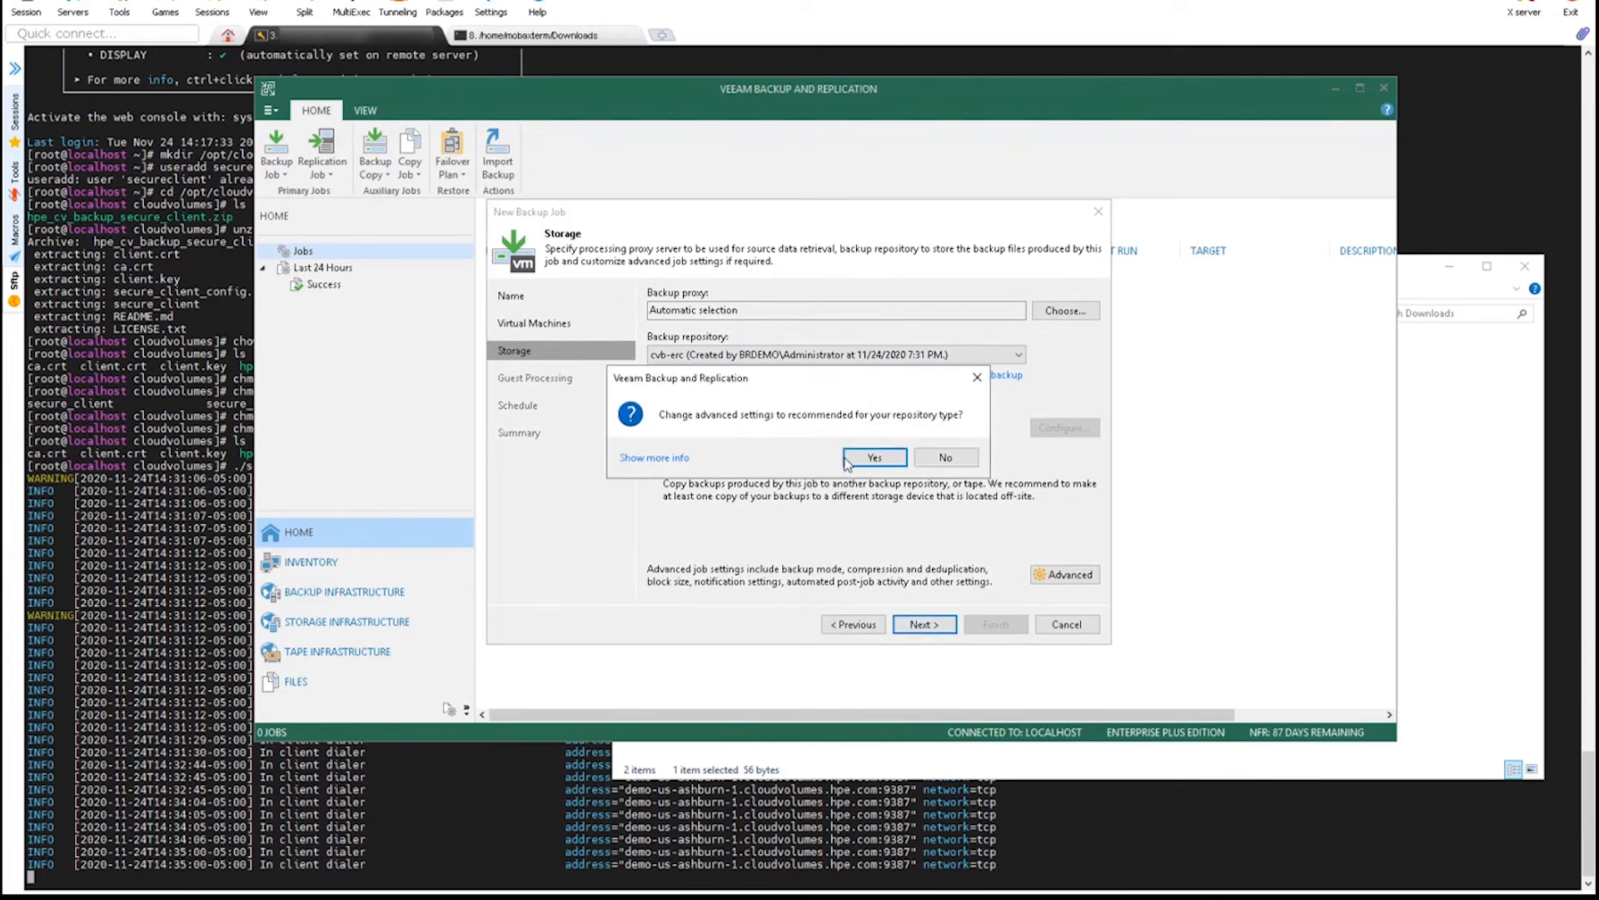
pyautogui.click(868, 458)
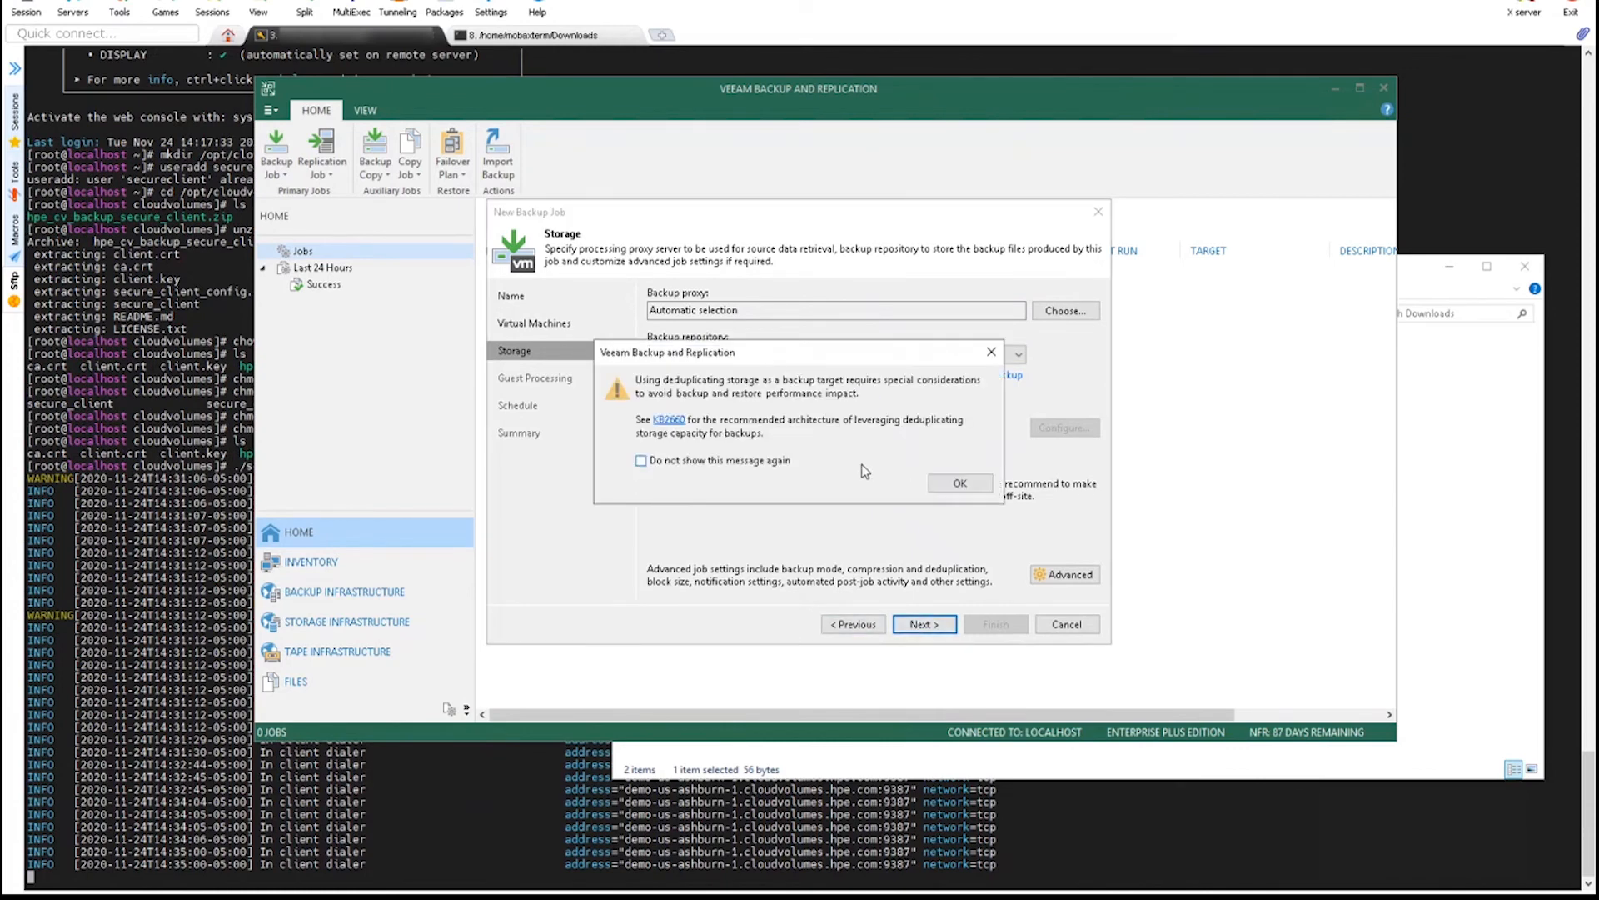
pyautogui.click(958, 485)
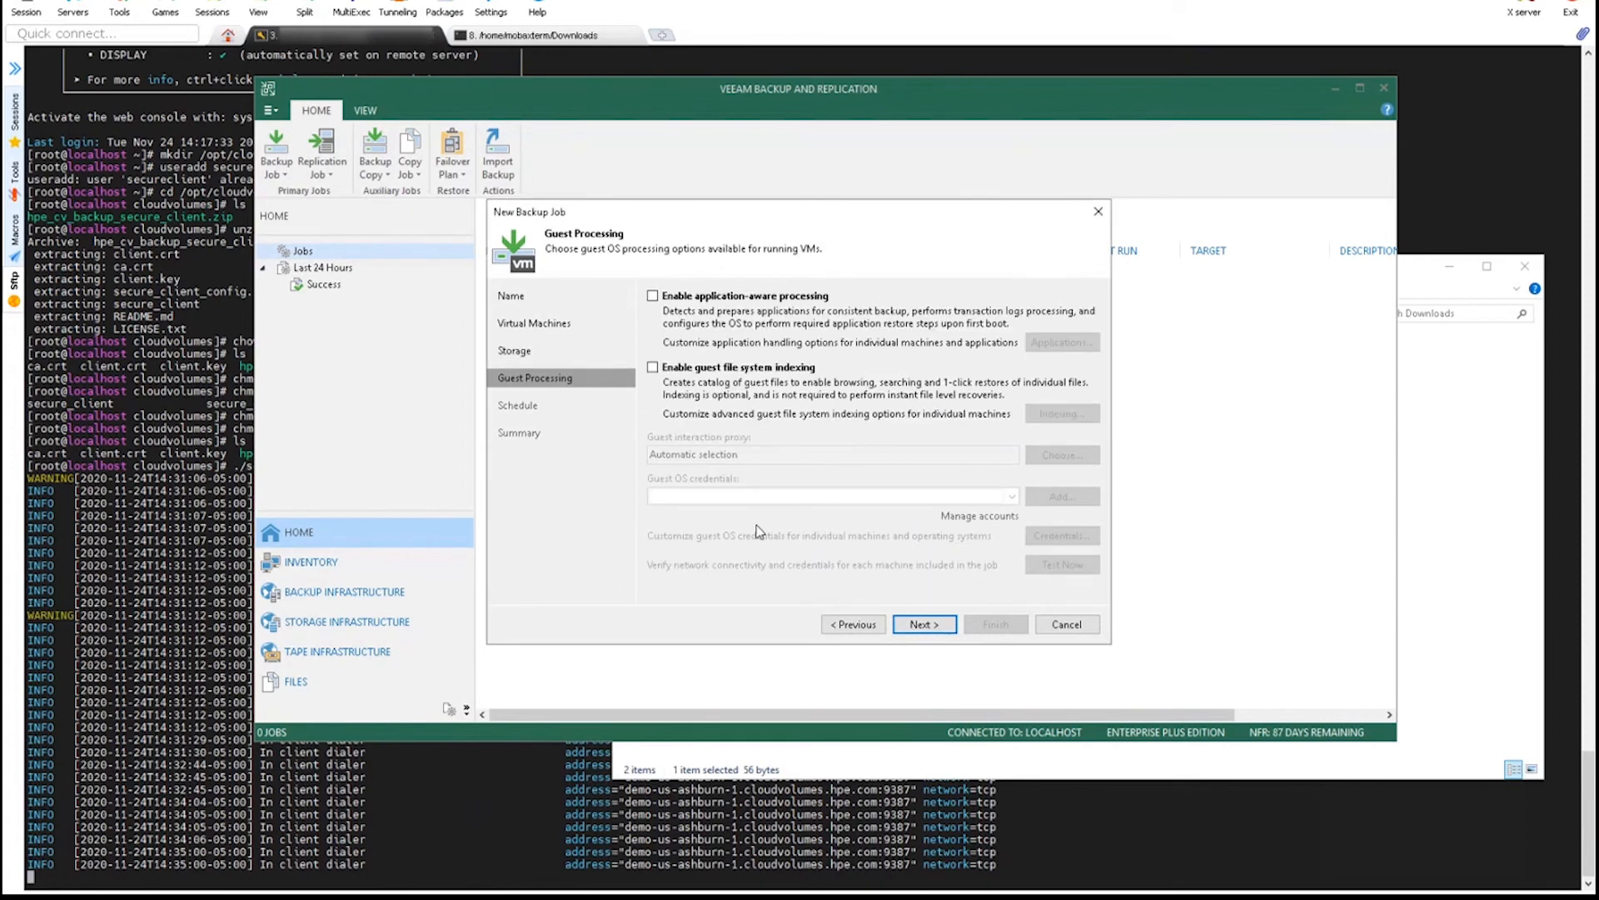
# Keep the default guest processing and schedule settings, and finish the job with the option to run it immediately.
pyautogui.click(902, 625)
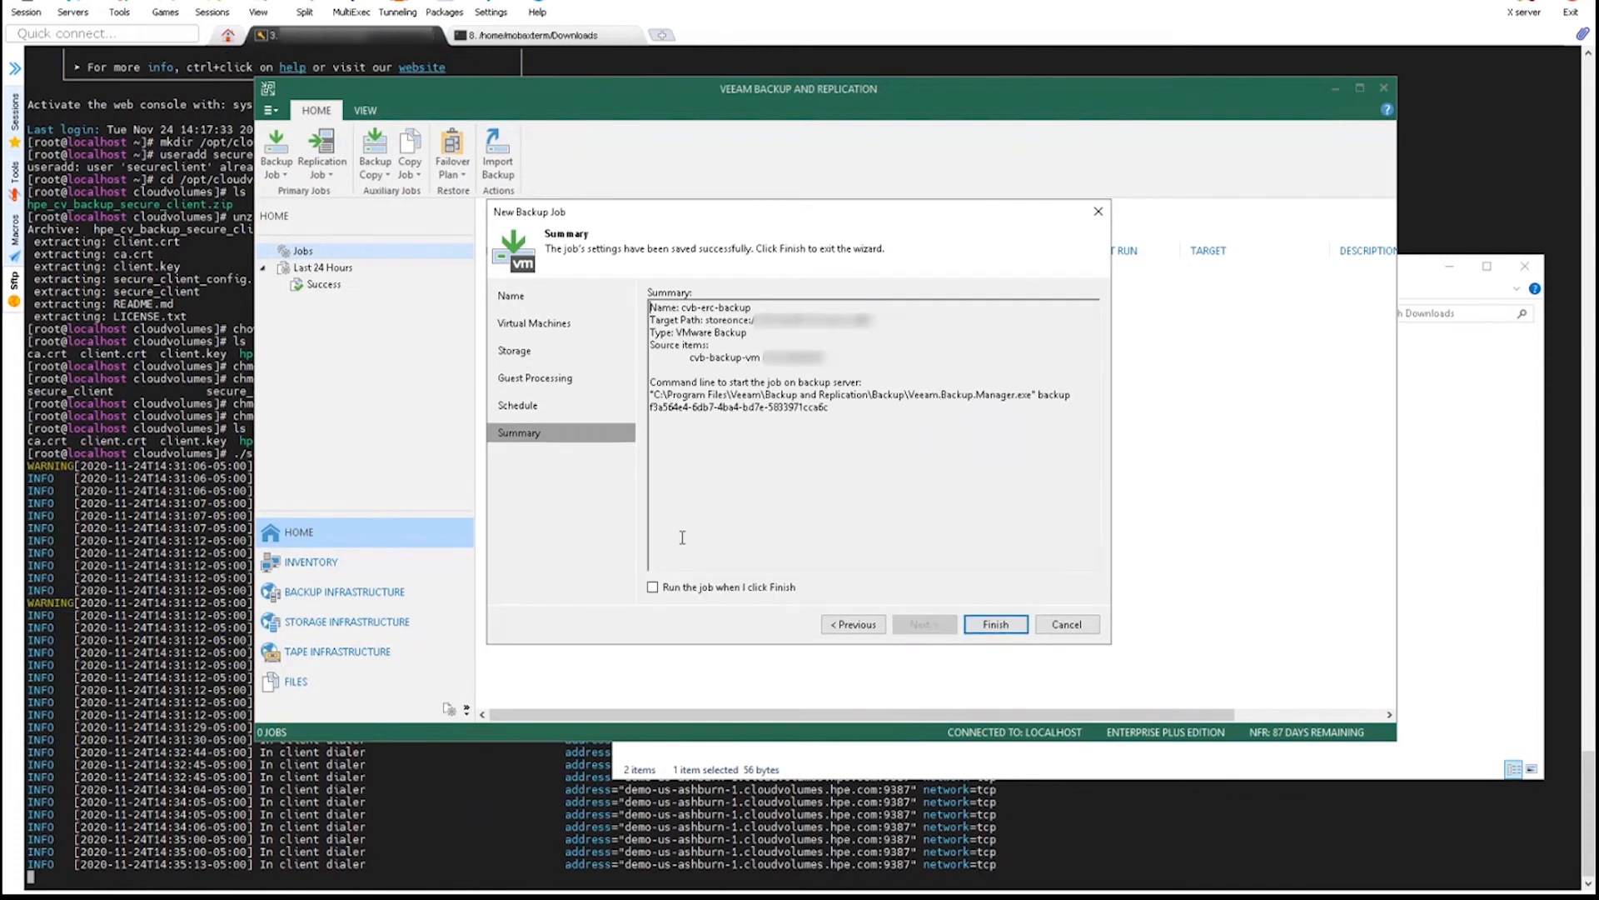
pyautogui.click(652, 586)
pyautogui.click(995, 625)
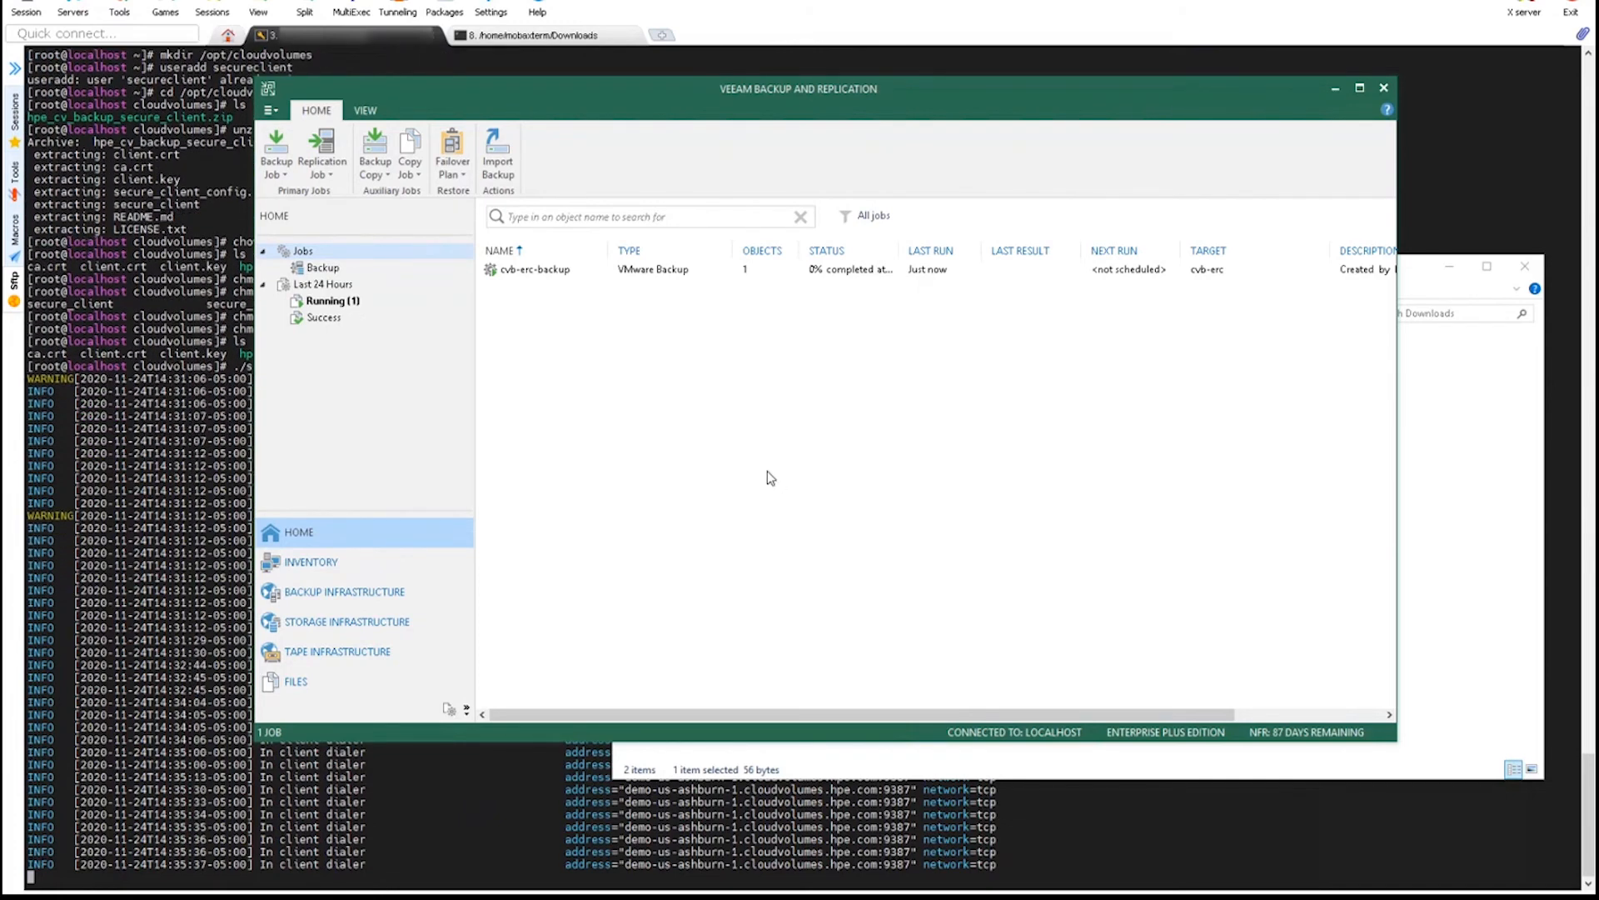
# Check the progress of the running cvb-erc-backup job and close its progress window.
pyautogui.doubleClick(671, 270)
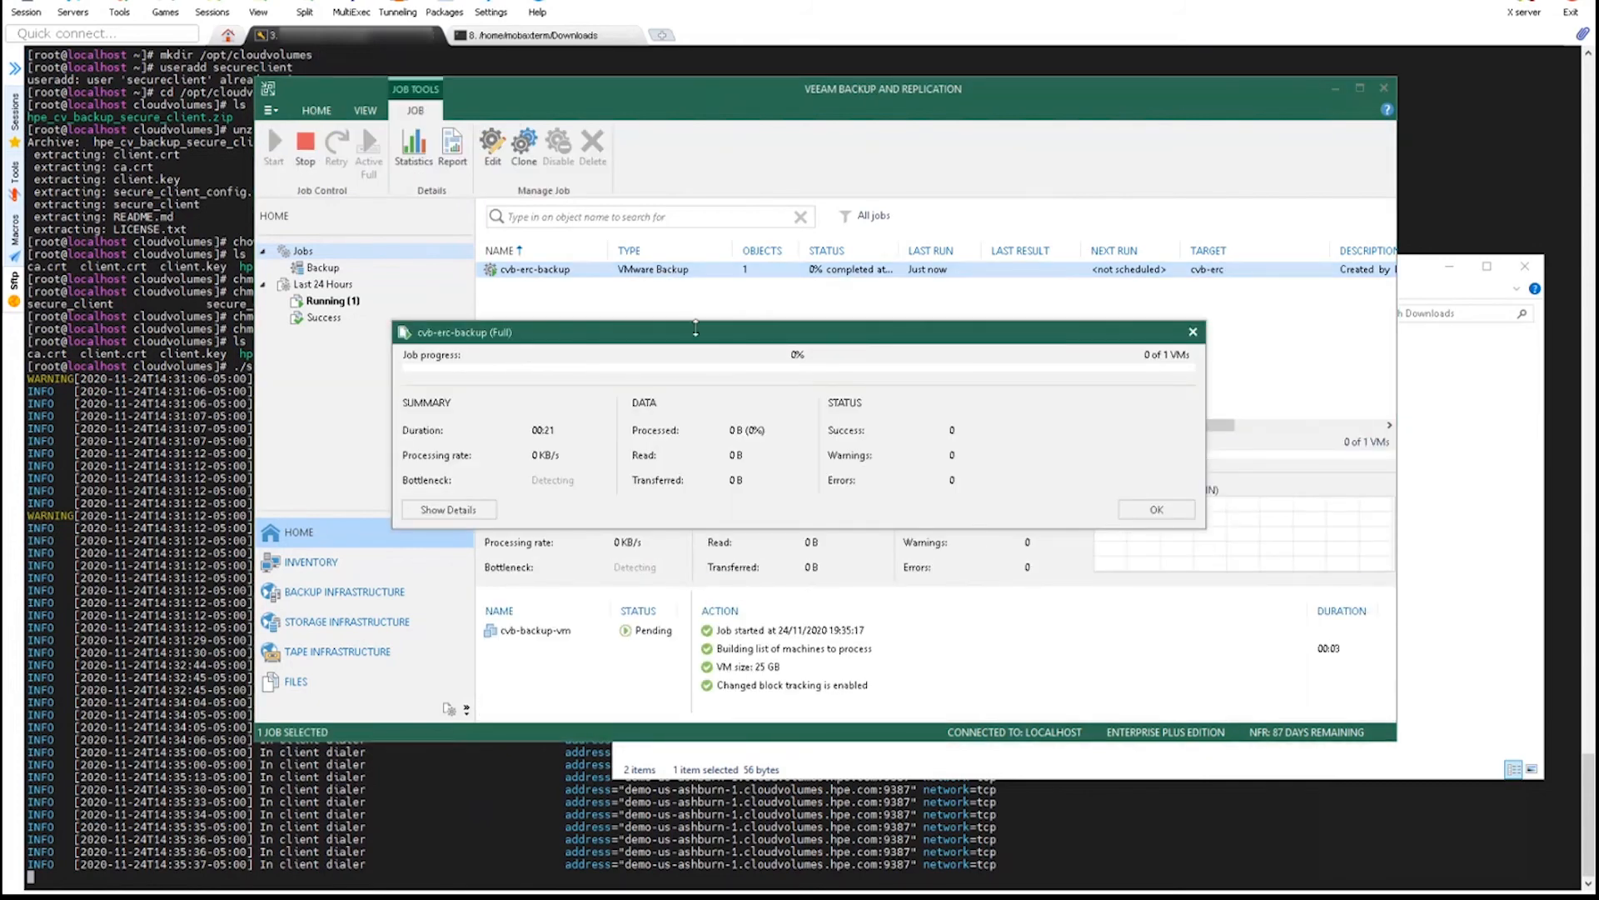
pyautogui.click(1193, 332)
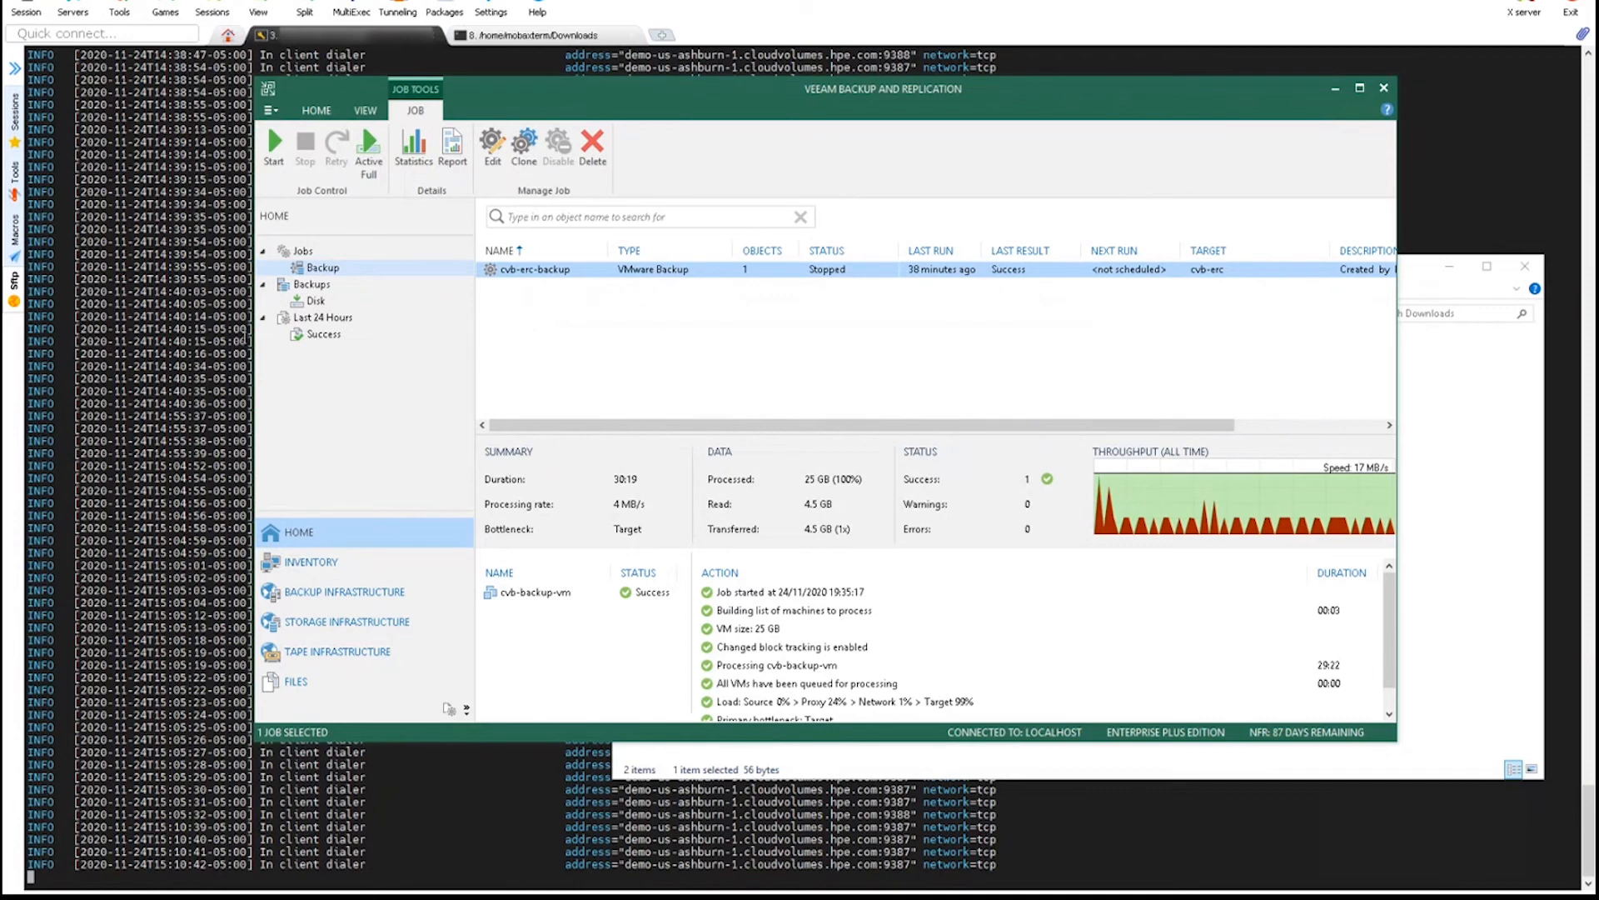
# Review the restore options for cvb-backup-vm under the disk backups, including guest file restore, without starting one.
pyautogui.click(315, 300)
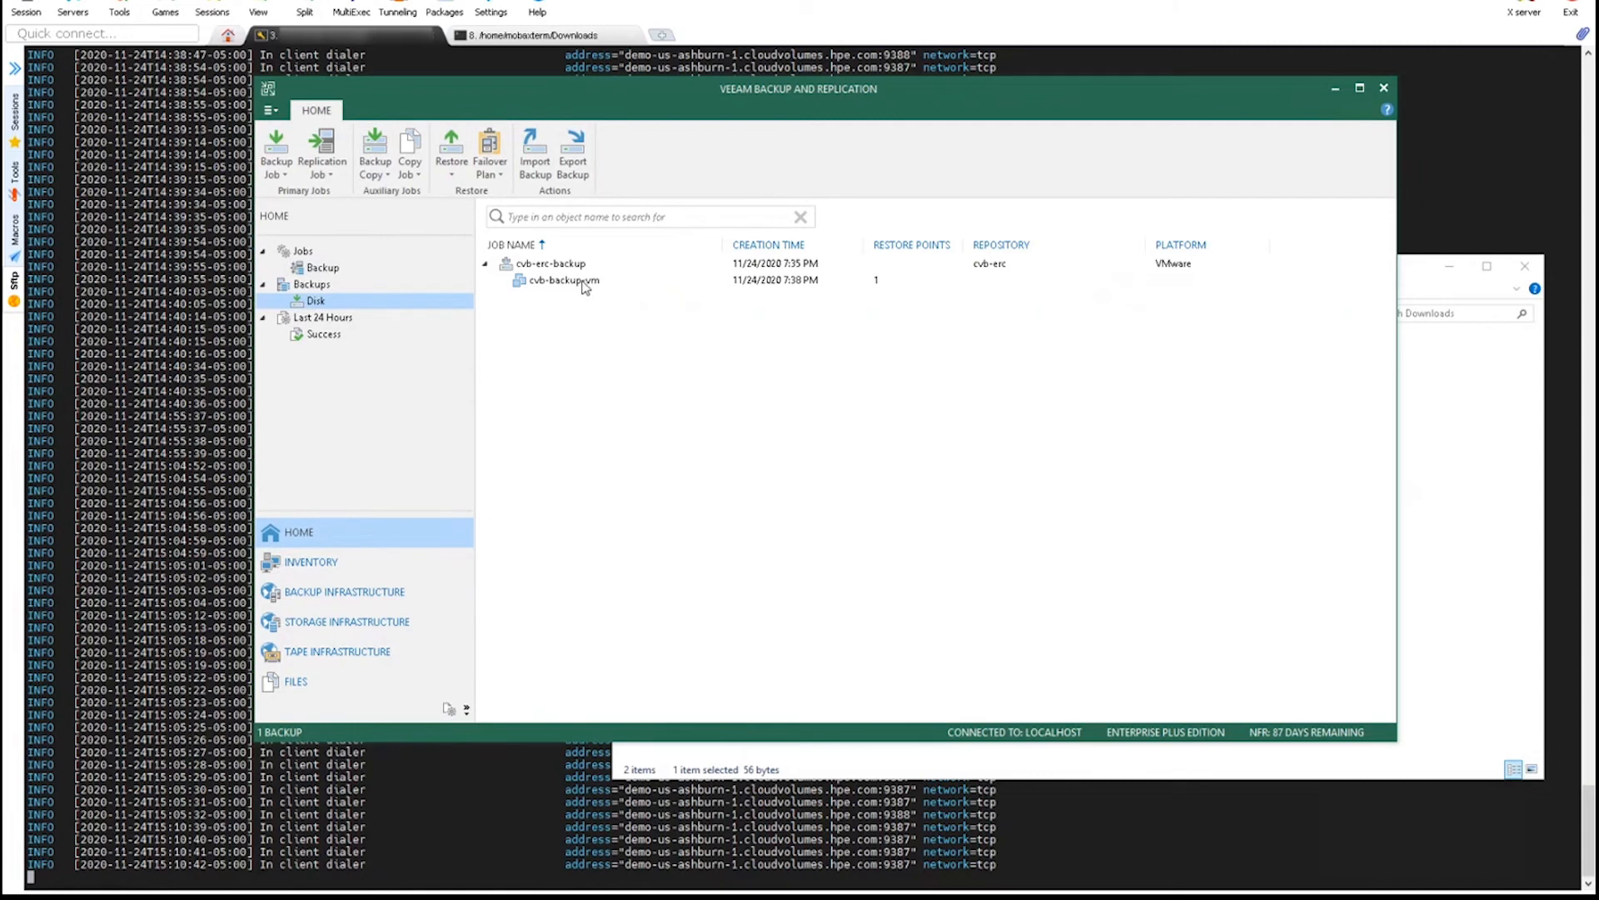
pyautogui.rightClick(573, 283)
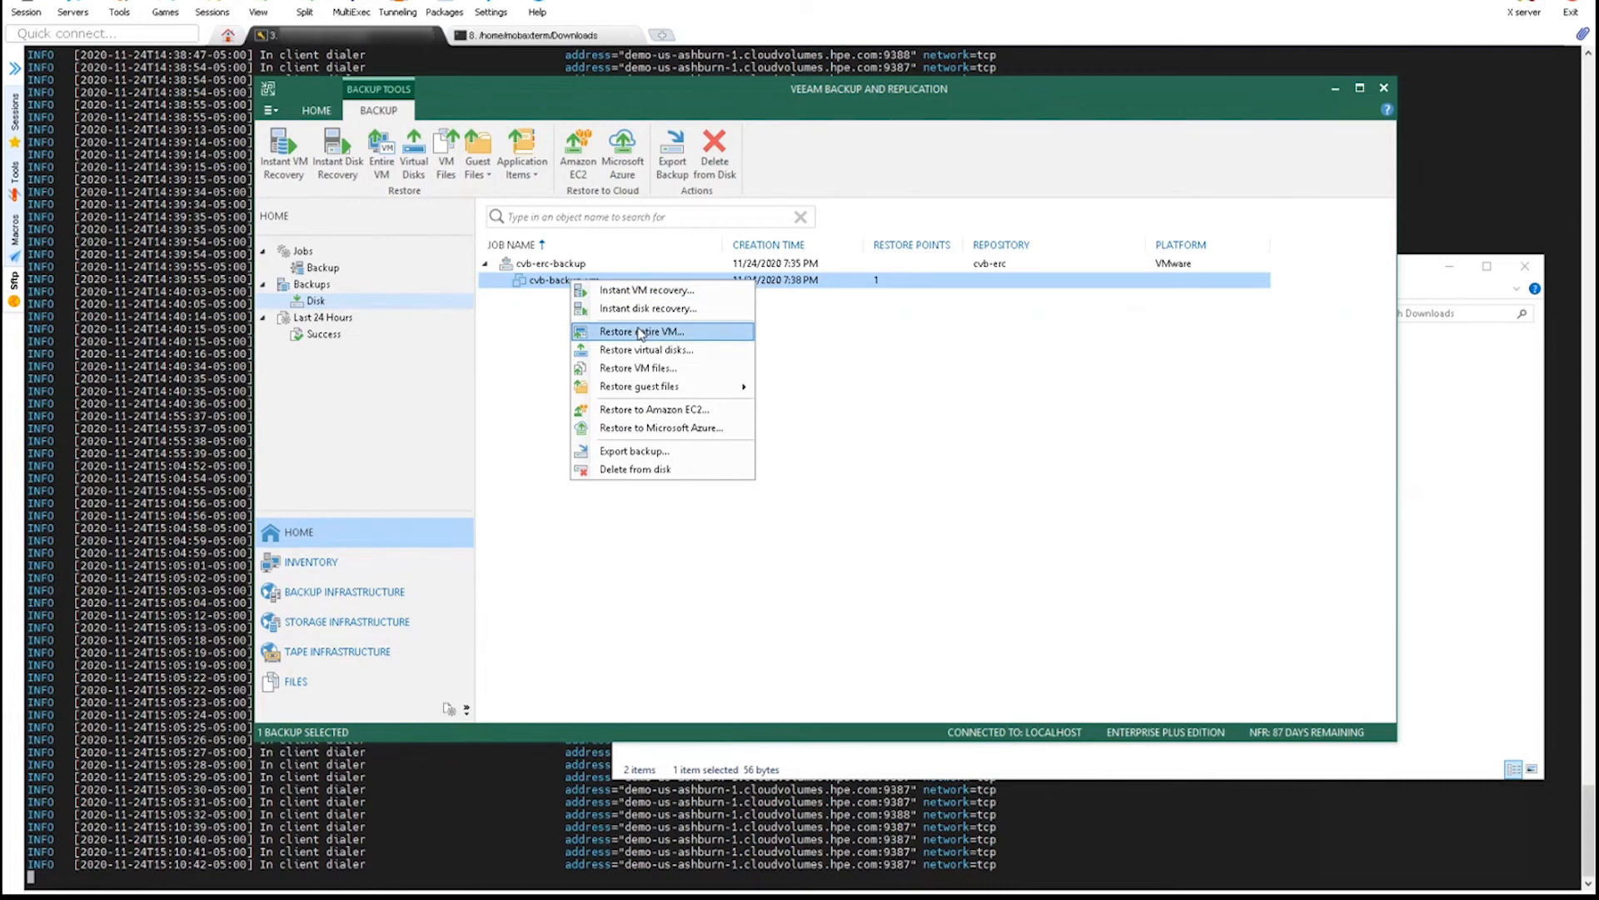
pyautogui.moveTo(663, 388)
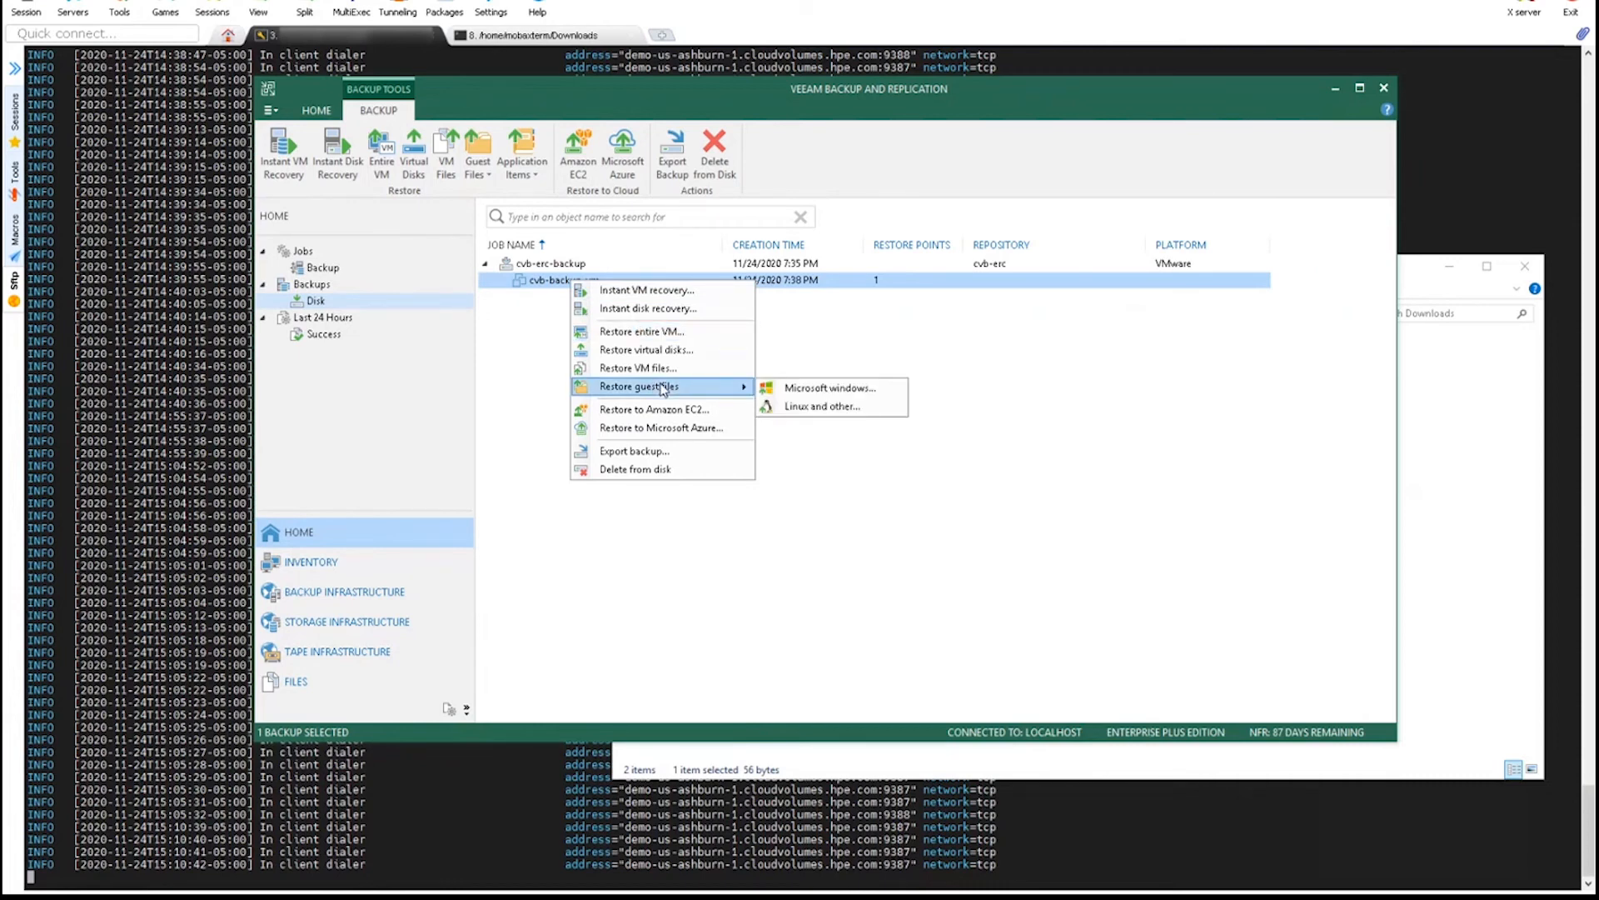
pyautogui.click(533, 386)
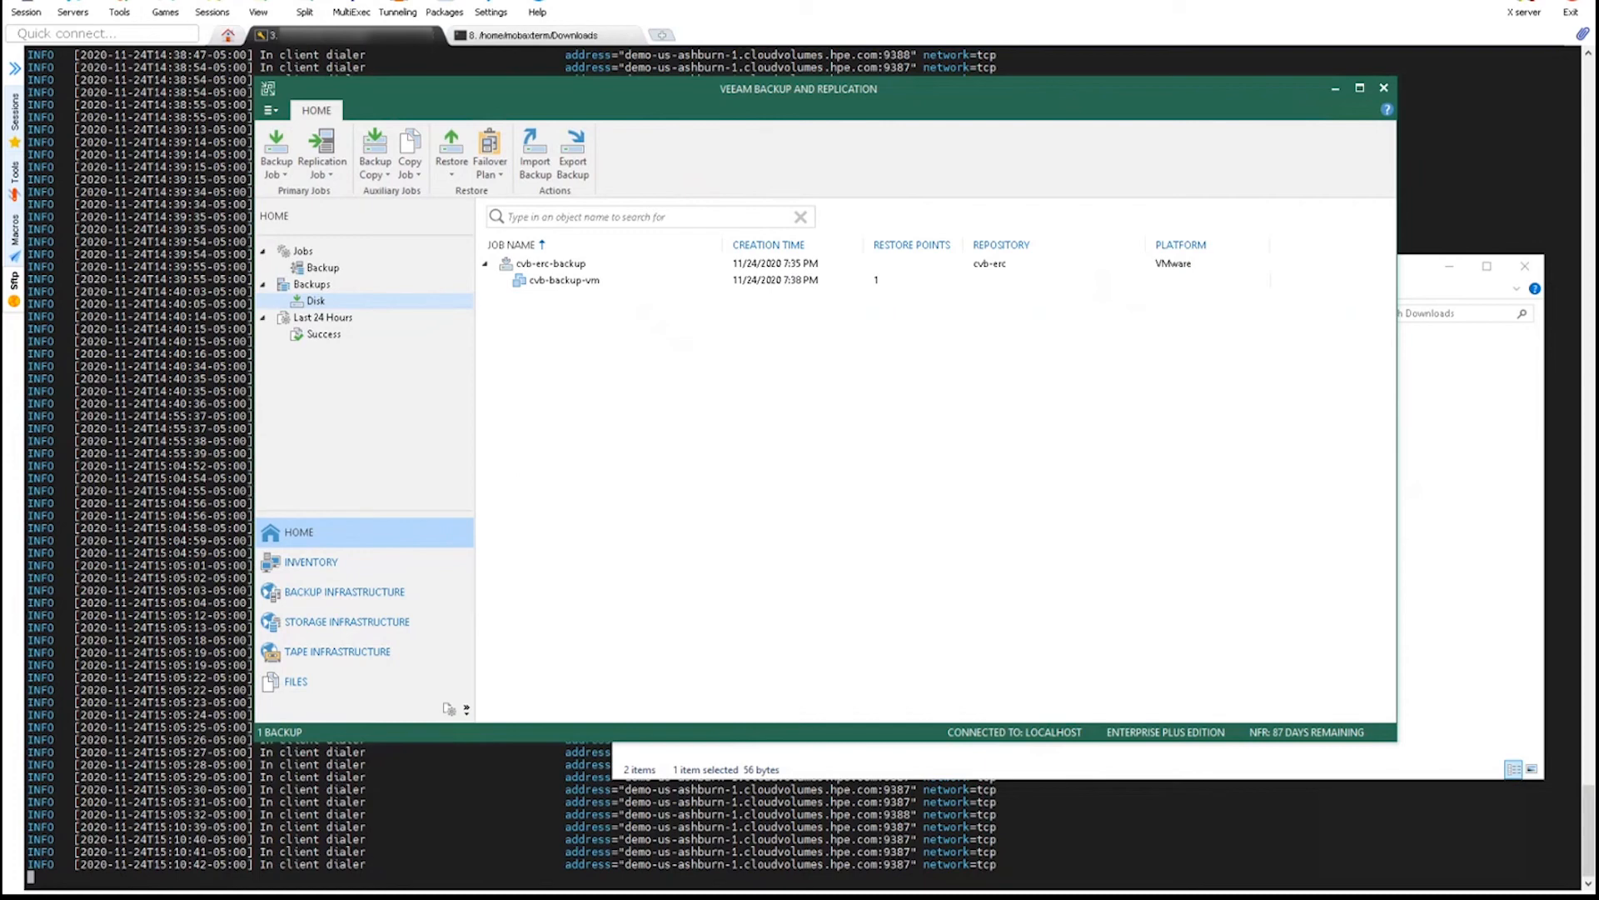
# Switch to HPE Cloud Volumes in the browser to check the used and logical capacity of the cvb-erc store.
pyautogui.moveTo(225, 897)
pyautogui.click(225, 841)
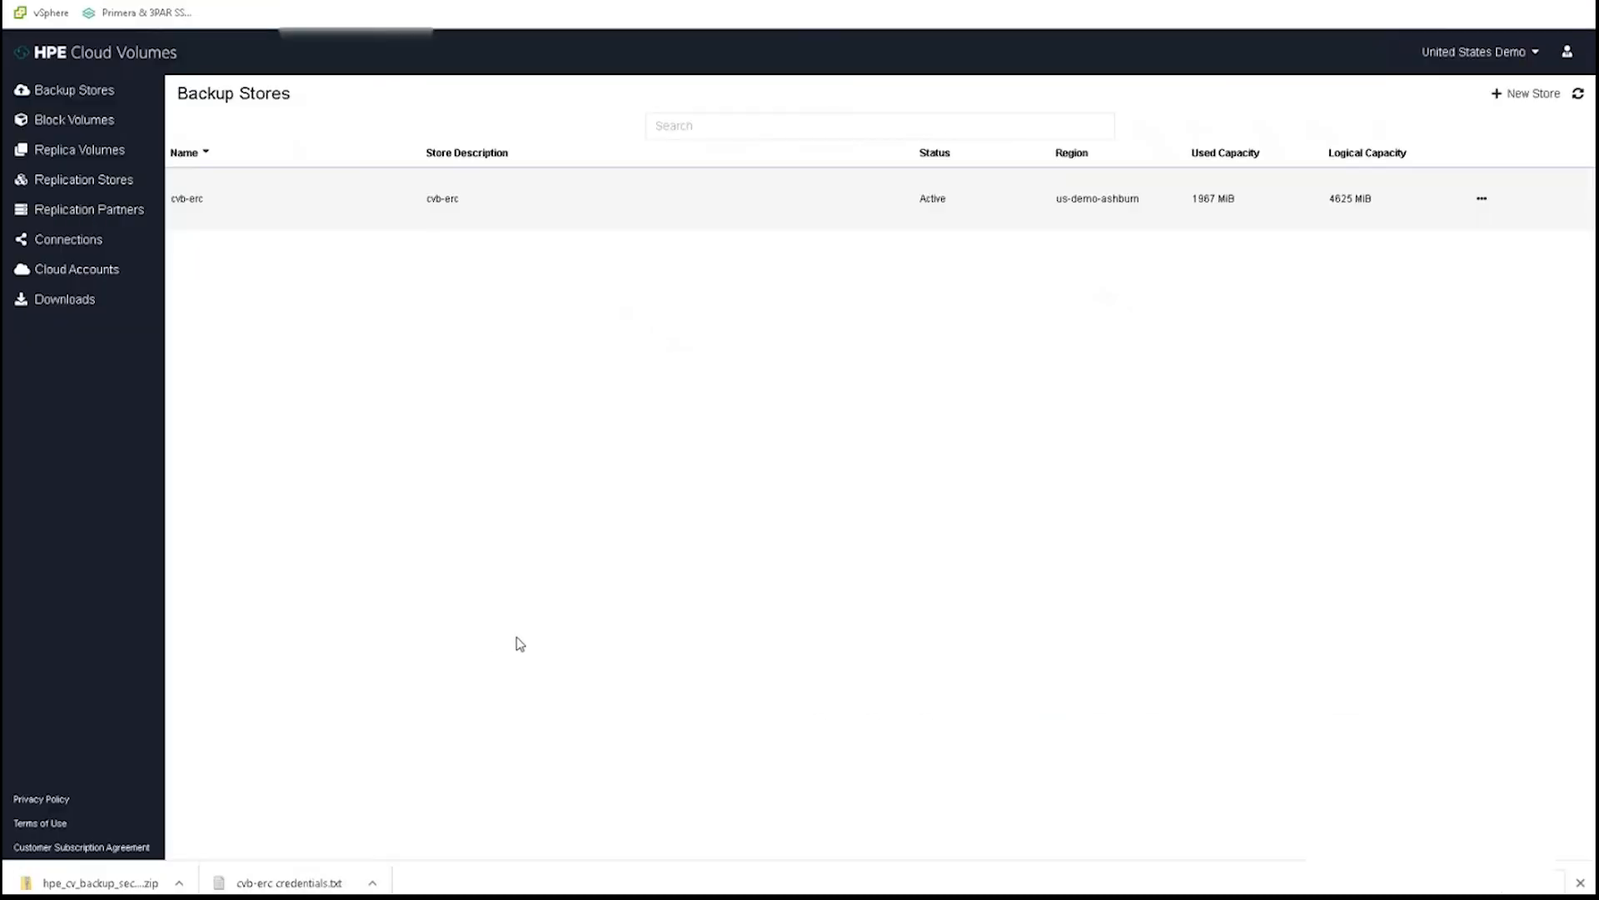